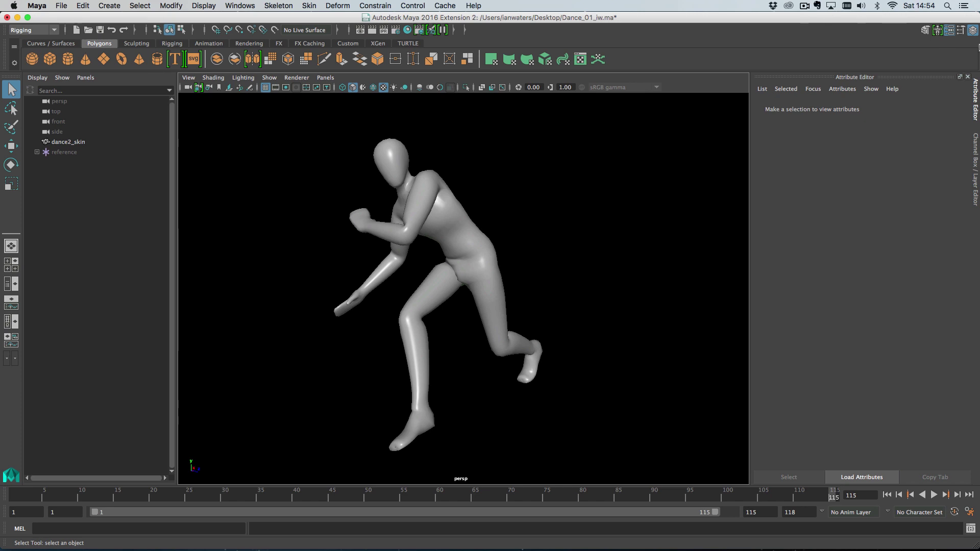
Preview the dance animation, frame the scene and create a polygon cube
mouse_move(833, 497)
left_mouse_down()
mouse_move(479, 499)
mouse_move(827, 498)
mouse_move(607, 503)
mouse_move(833, 501)
mouse_move(617, 504)
mouse_move(866, 511)
mouse_move(655, 502)
mouse_move(851, 503)
mouse_move(814, 503)
mouse_move(838, 503)
left_mouse_up()
middle_click_drag(337, 274, 442, 253, "alt")
scroll(363, 266, "down", 4)
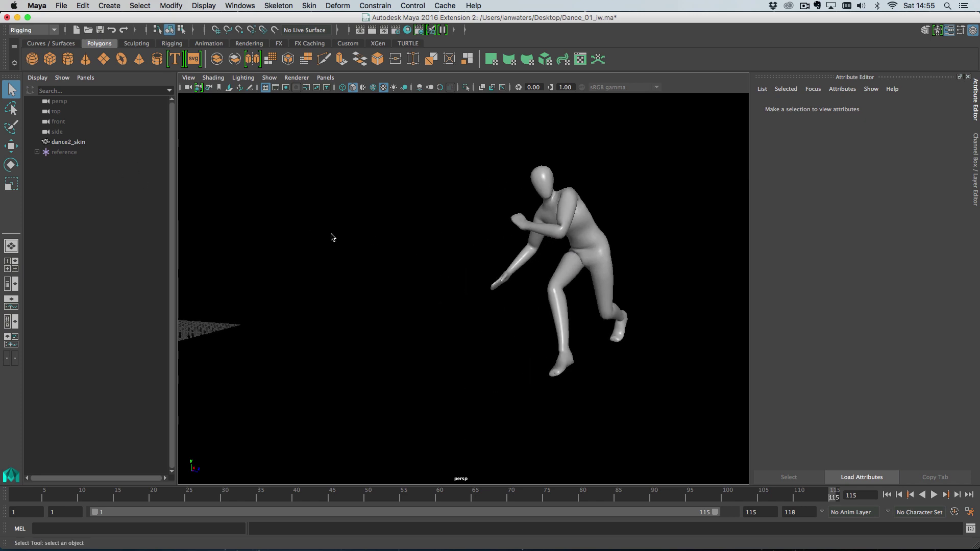
left_click_drag(332, 237, 194, 186, "alt")
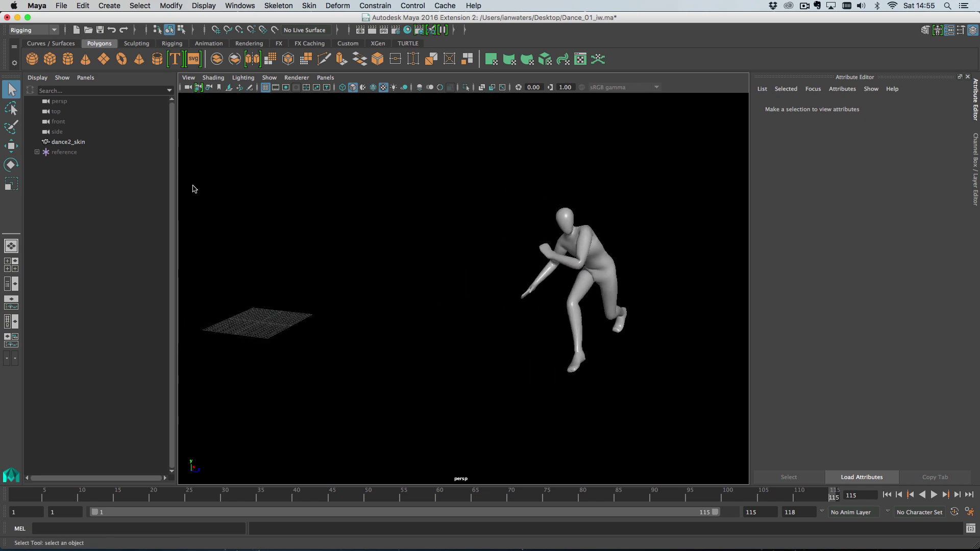
left_click(49, 59)
Convert the cube into a MASH network and reselect the original pCube1
left_click(109, 6)
mouse_move(210, 239)
left_click(240, 244)
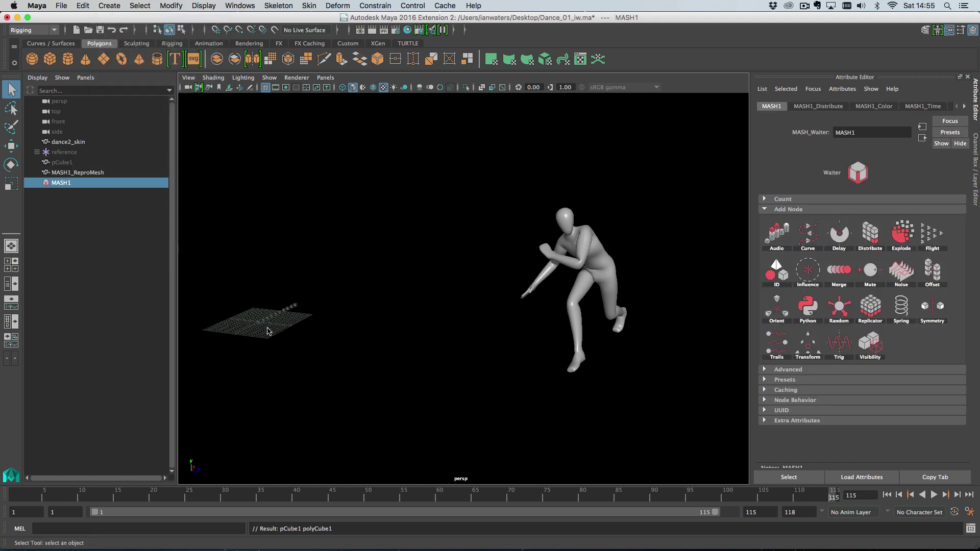
left_click(77, 162)
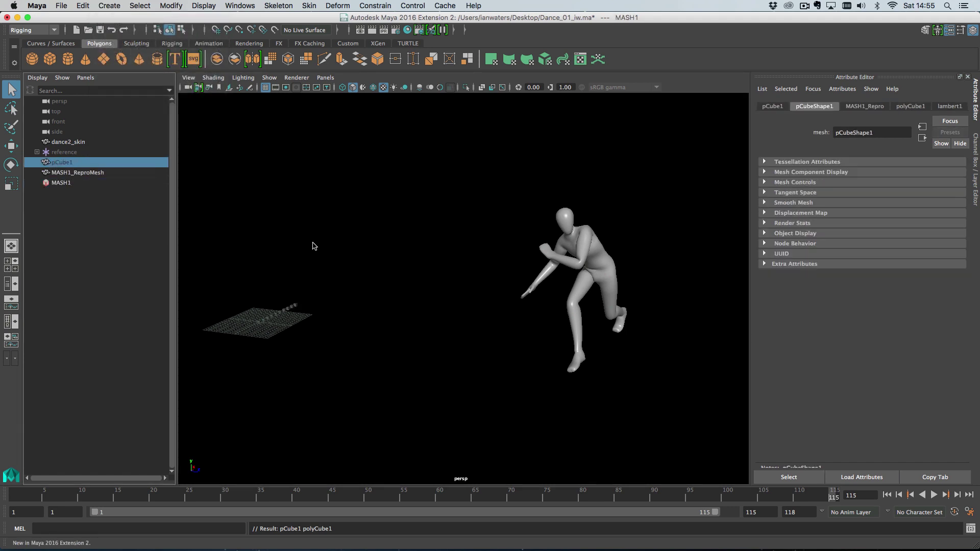
right_click_drag(467, 281, 405, 302)
left_click(404, 300)
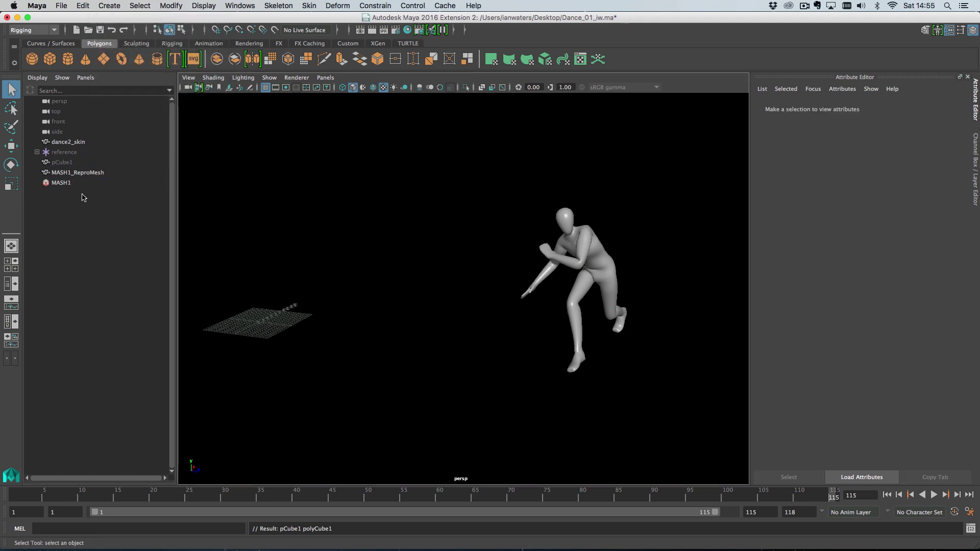
Assign pCube1 a new surface shader with a cyan Out Color, then reselect the cube
left_click(74, 162)
right_click_drag(391, 257, 466, 523)
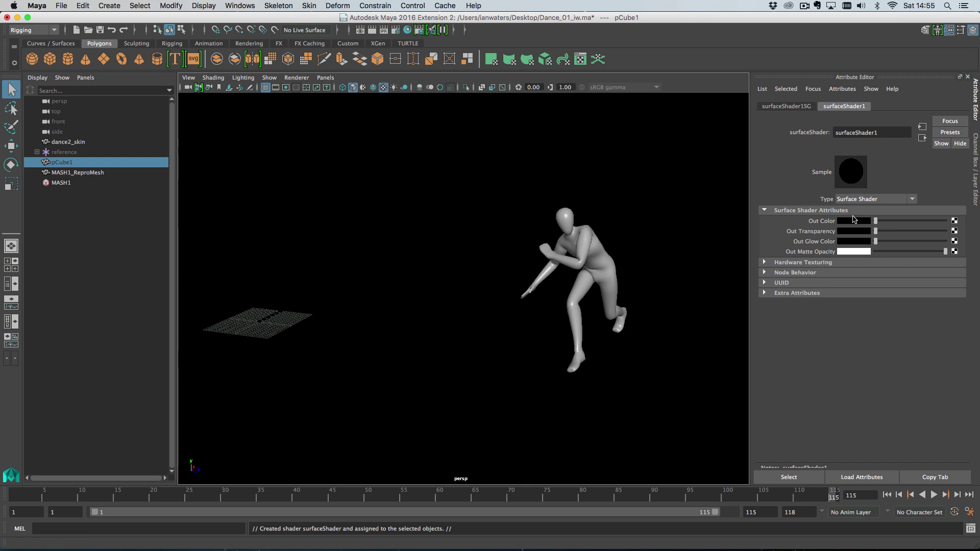
left_click(854, 221)
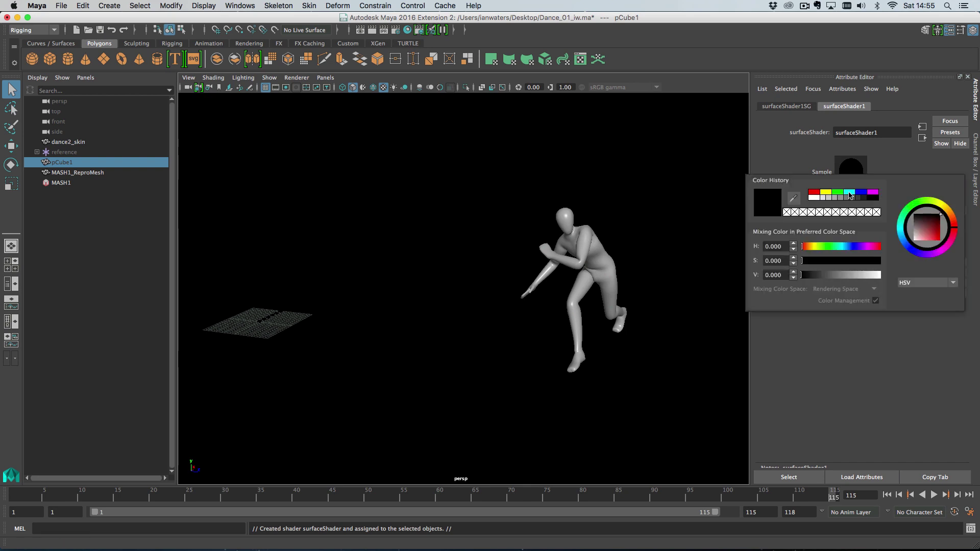
left_click(850, 194)
left_click_drag(850, 249, 841, 249)
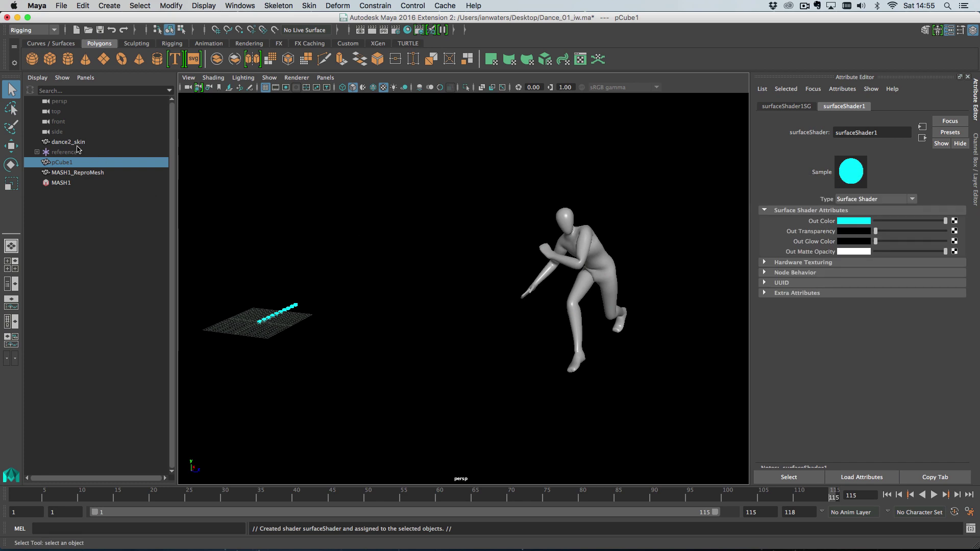
left_click(78, 163)
Set MASH1_Distribute to Mesh distribution with dance2_skin as the Input Mesh
key("r")
left_click(253, 327)
left_click(63, 183)
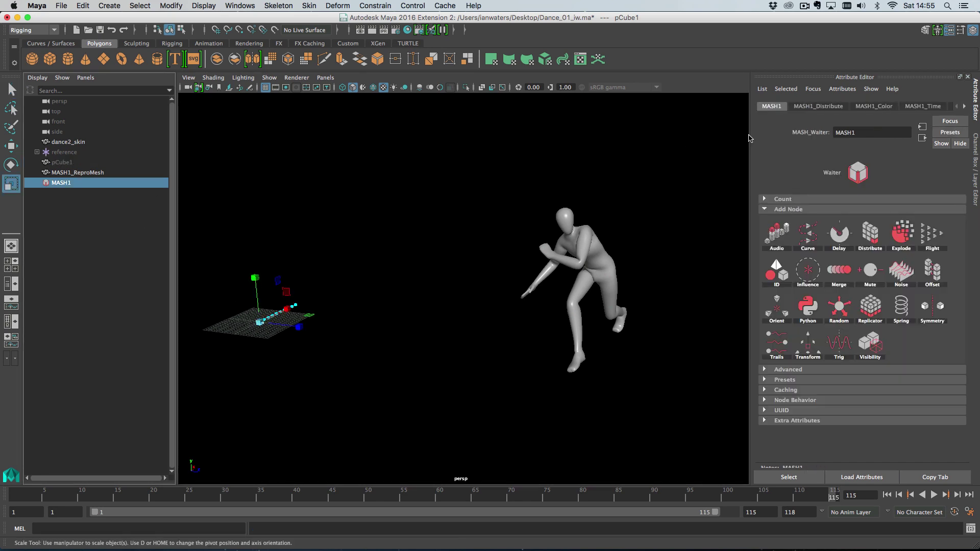
left_click(807, 108)
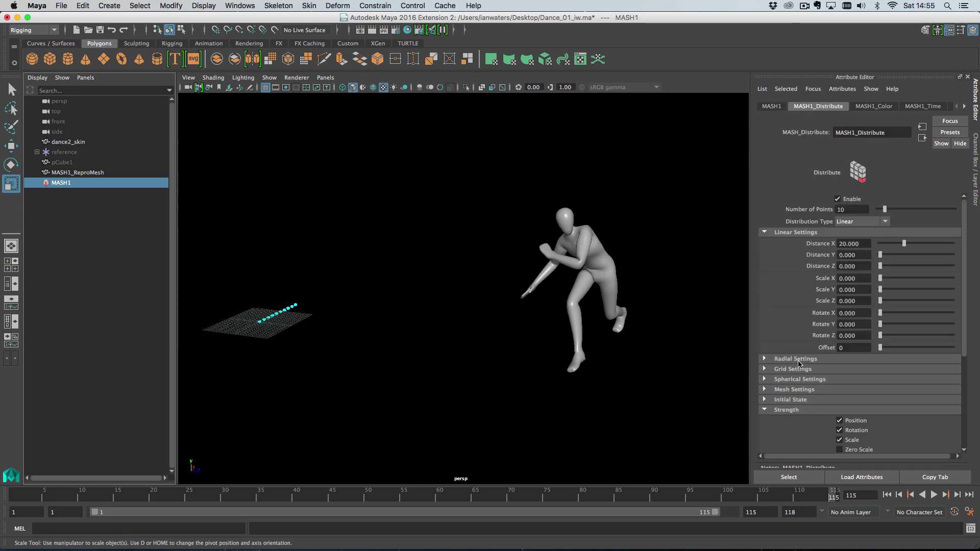
left_click(796, 389)
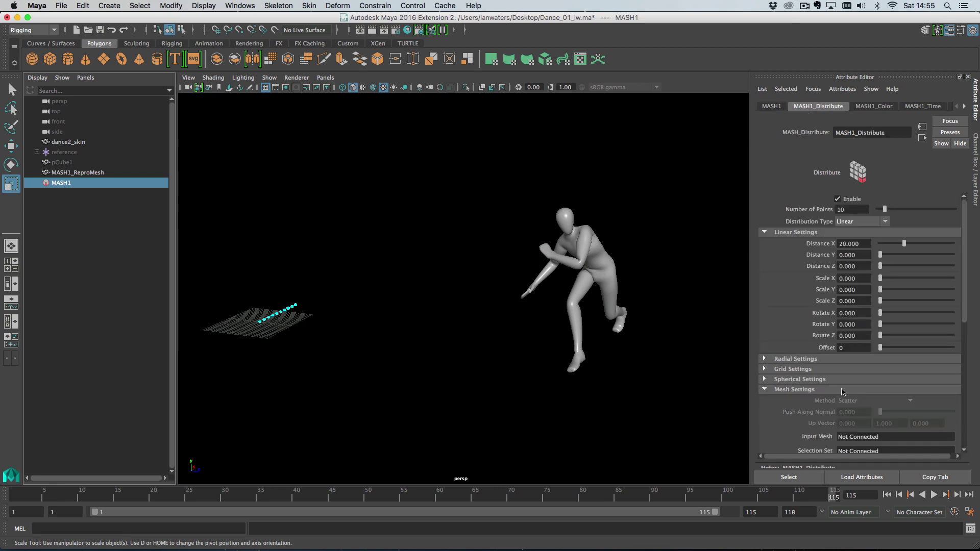
scroll(842, 392, "down", 3)
middle_click_drag(67, 142, 879, 379)
Collapse the linear settings and raise Number of Points past 100 over the dancer
left_click_drag(599, 295, 674, 286, "alt")
right_click_drag(674, 286, 735, 293, "alt")
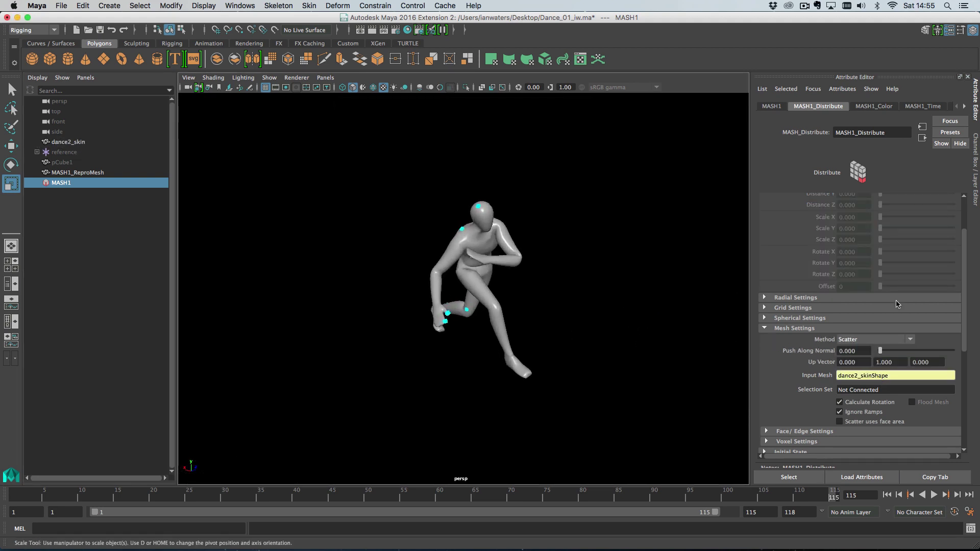
scroll(898, 305, "up", 3)
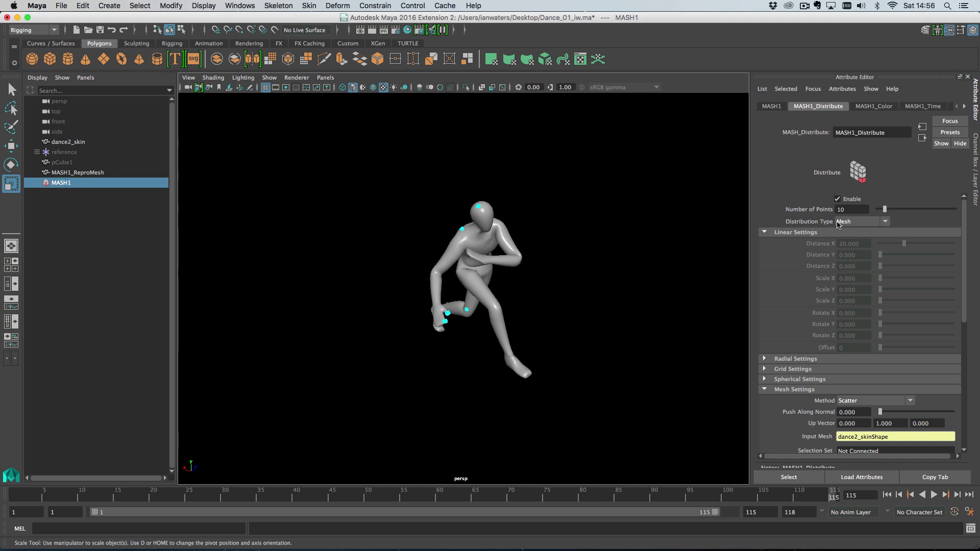
left_click(793, 232)
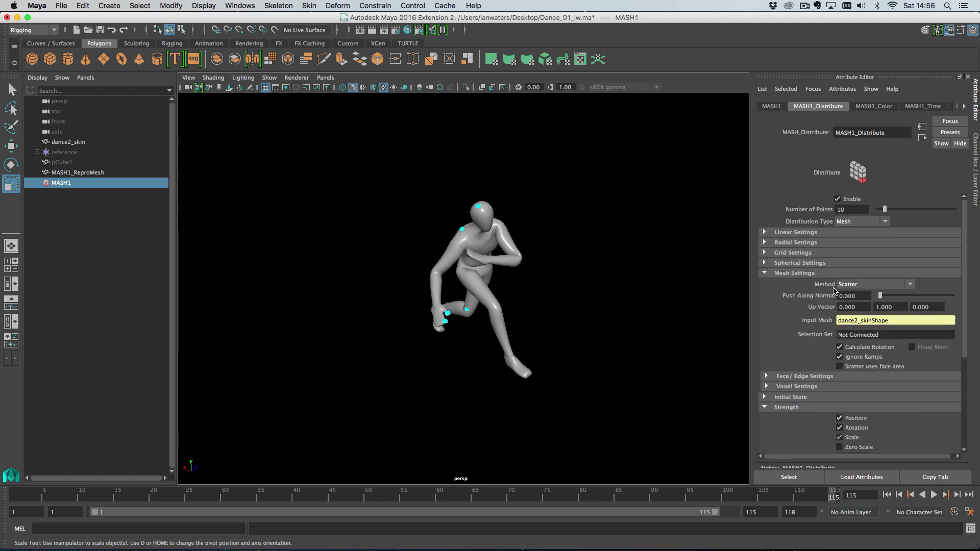
right_click_drag(539, 287, 601, 312, "alt")
middle_click_drag(601, 312, 602, 328, "alt")
left_click_drag(602, 328, 595, 303, "alt")
left_click_drag(842, 211, 933, 210, "ctrl")
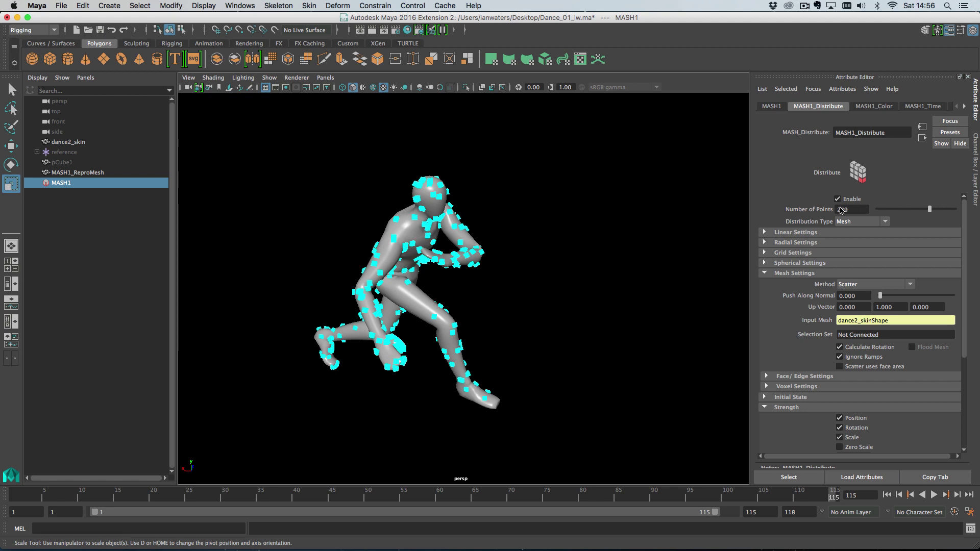
Set Number of Points to 3420, briefly trying 34200 before returning to 3420
left_click_drag(841, 210, 862, 213, "ctrl")
key("Return")
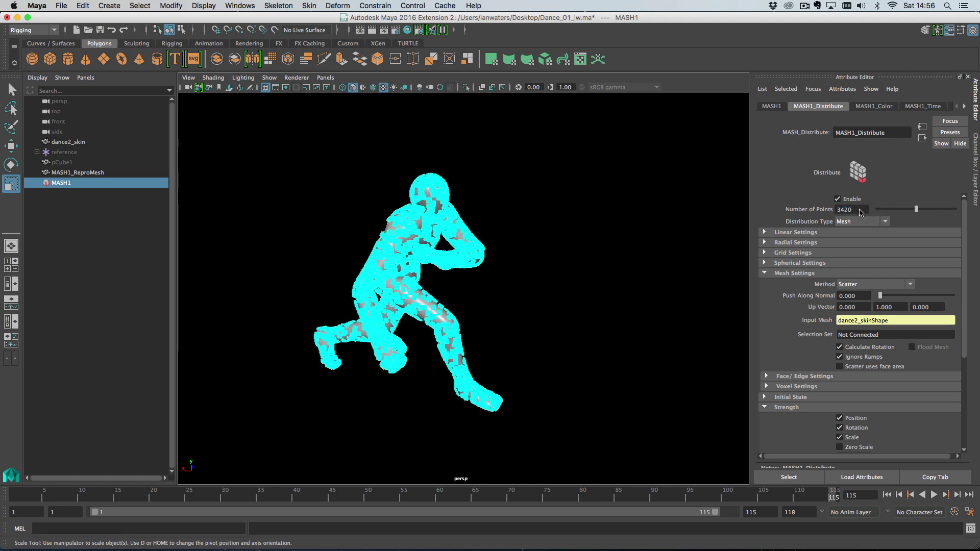
type("0")
key("Return")
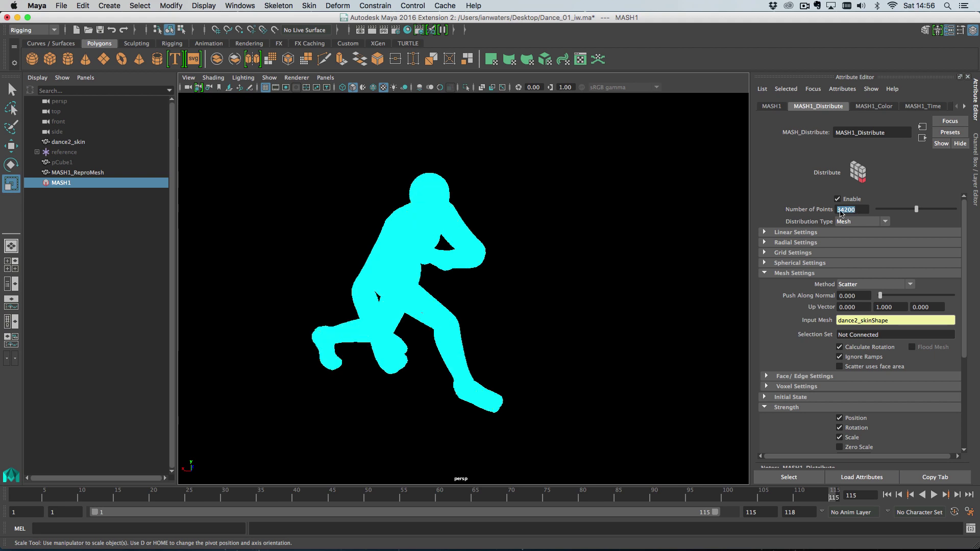
left_click(859, 207)
key("Return")
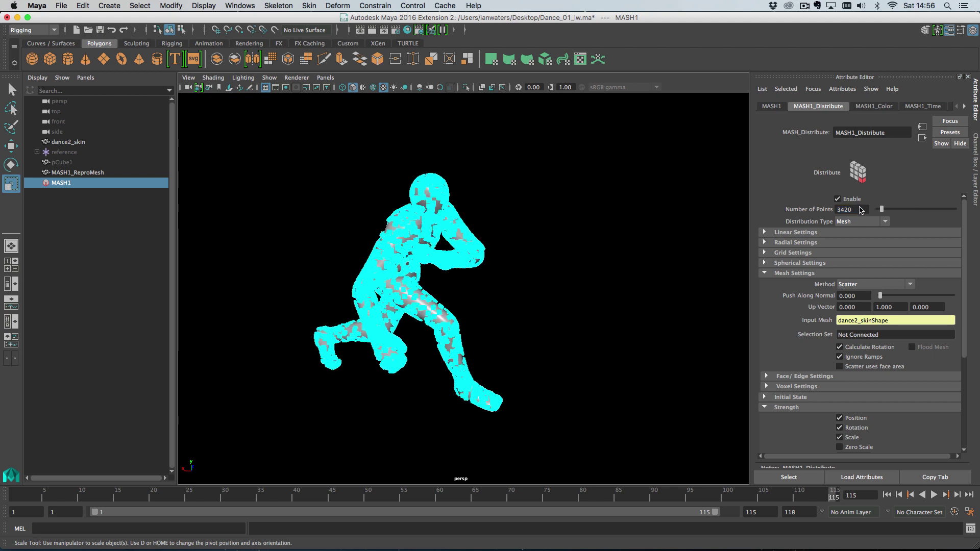
Scale down pCube1 so every scattered cube shrinks, then inspect the dancer
left_click(64, 164)
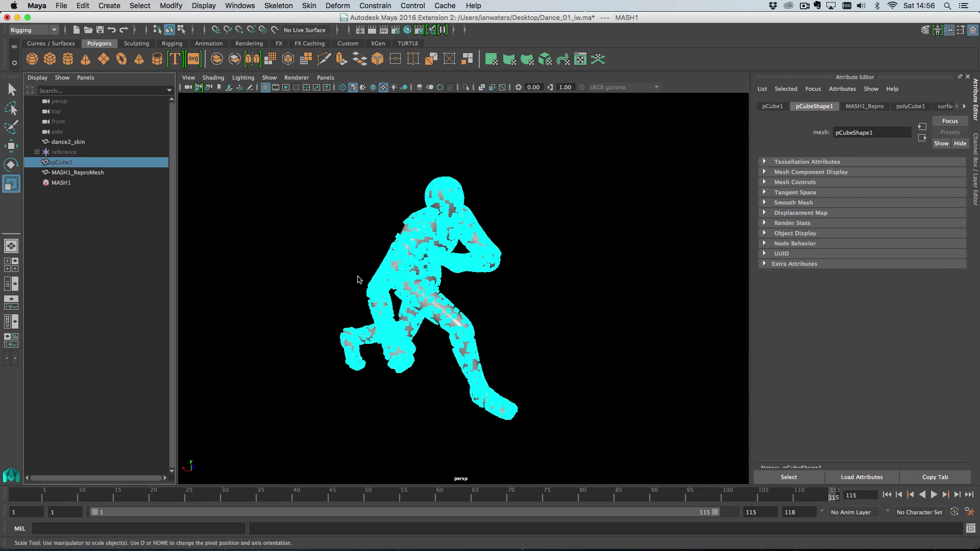
left_click_drag(204, 256, 376, 324, "alt")
right_click_drag(376, 323, 266, 330, "alt")
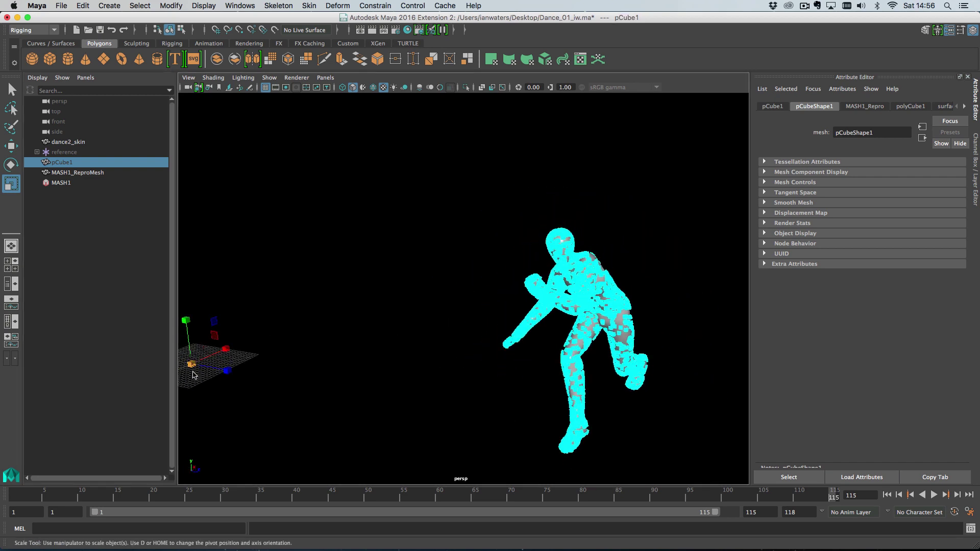
left_click_drag(192, 365, 169, 376)
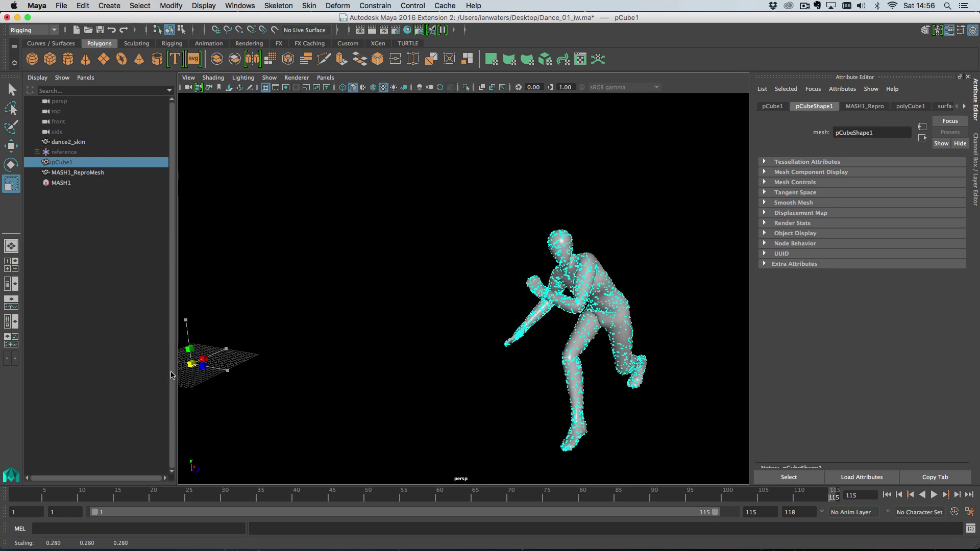
left_click_drag(445, 350, 510, 353, "alt")
right_click_drag(510, 354, 641, 375, "alt")
left_click_drag(587, 354, 558, 347, "alt")
middle_click_drag(558, 348, 528, 335, "alt")
left_click_drag(546, 332, 562, 284, "alt")
Hide dance2_skin with Ctrl+H and set MASH1's Push Along Normal to 0.000
left_click(478, 324)
key("ctrl+h")
left_click(82, 183)
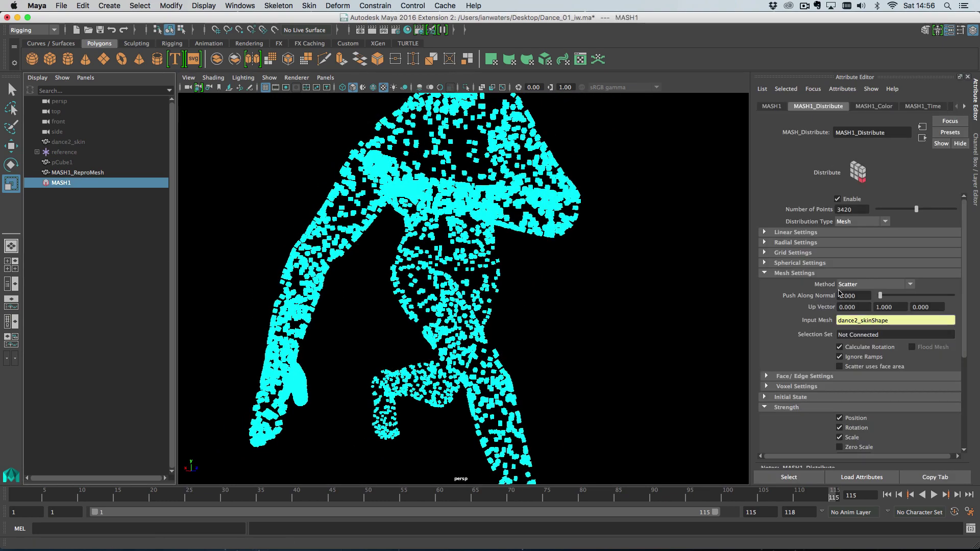
left_click_drag(880, 296, 837, 290)
right_click_drag(350, 372, 545, 344, "alt")
middle_click_drag(388, 332, 477, 335, "alt")
mouse_move(476, 335)
left_mouse_down("alt")
mouse_move(516, 342)
mouse_move(471, 371)
mouse_move(498, 352)
mouse_move(490, 328)
left_mouse_up("alt")
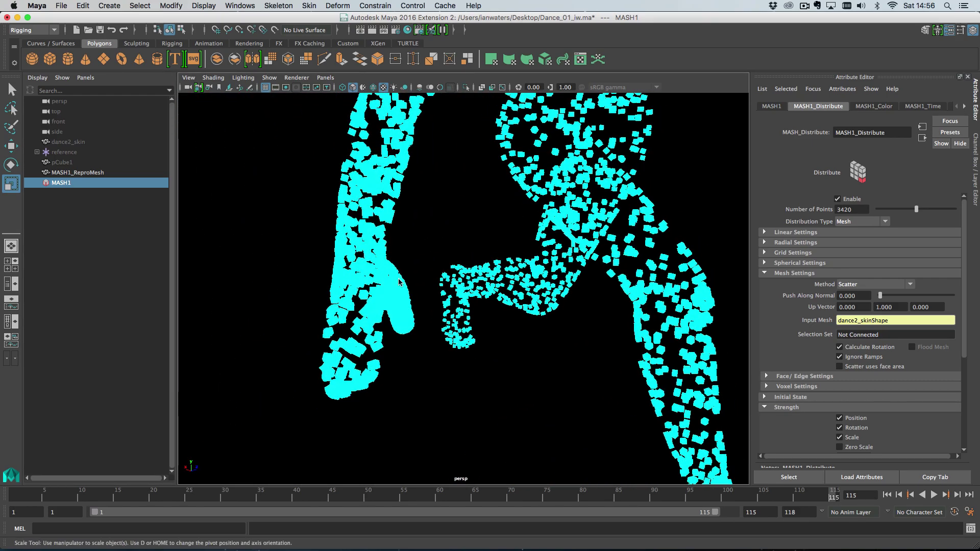
left_click(98, 142)
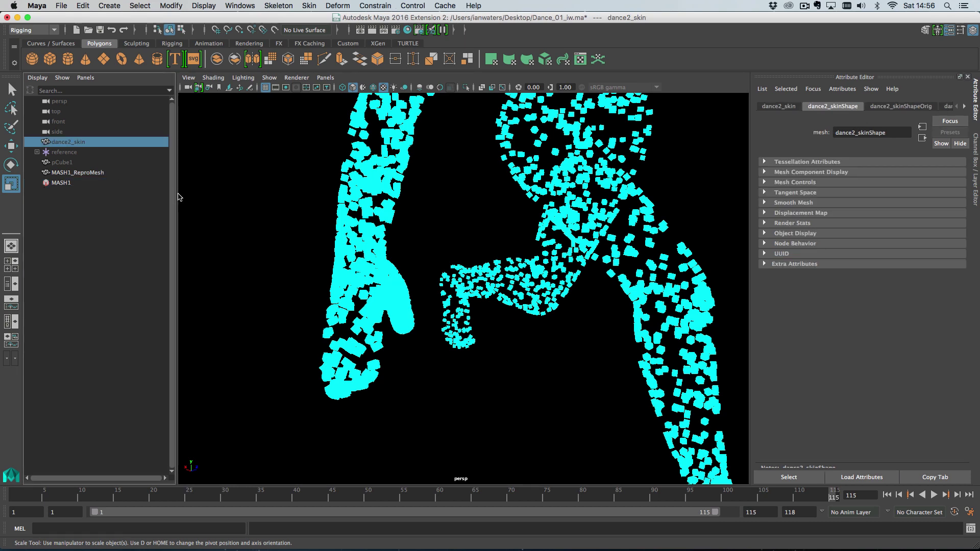
key("shift+h")
key("ctrl+1")
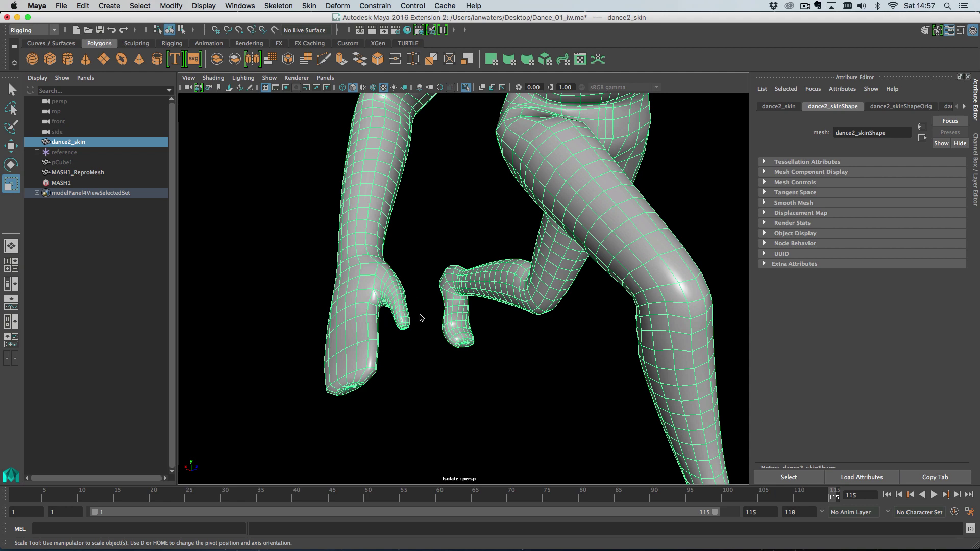
left_click_drag(535, 253, 543, 237, "alt")
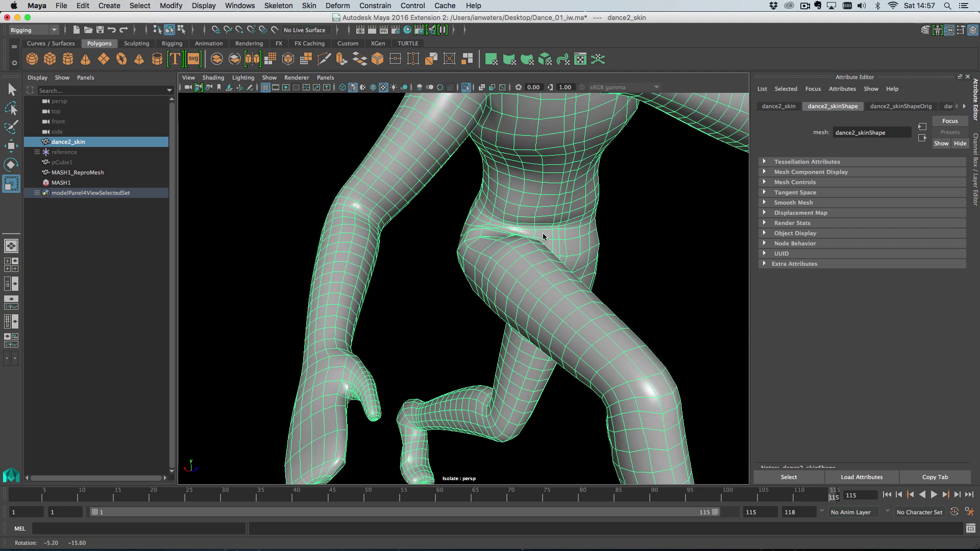
left_click_drag(496, 261, 494, 306, "alt")
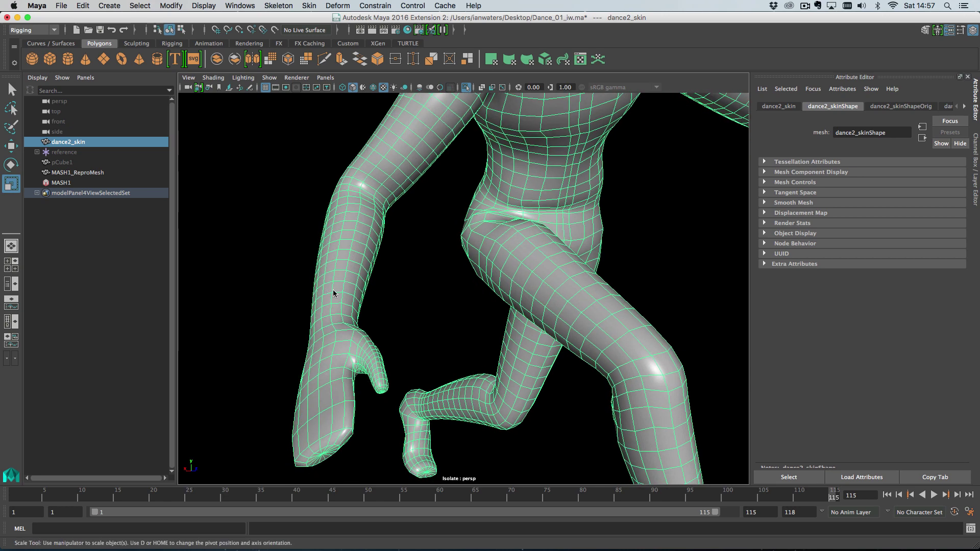
key("ctrl+1")
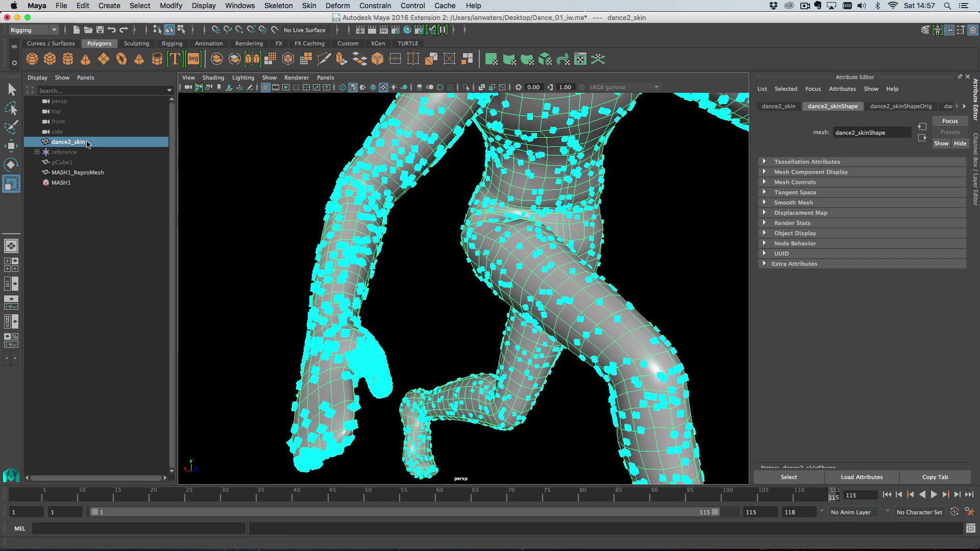
key("ctrl+h")
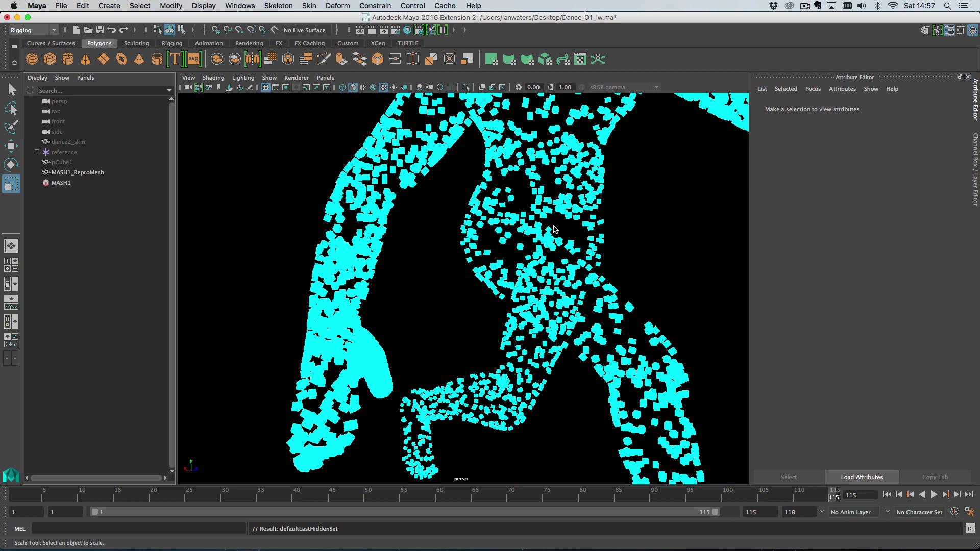
Select MASH1, frame the dancer, and play then stop the dance animation
left_click(95, 183)
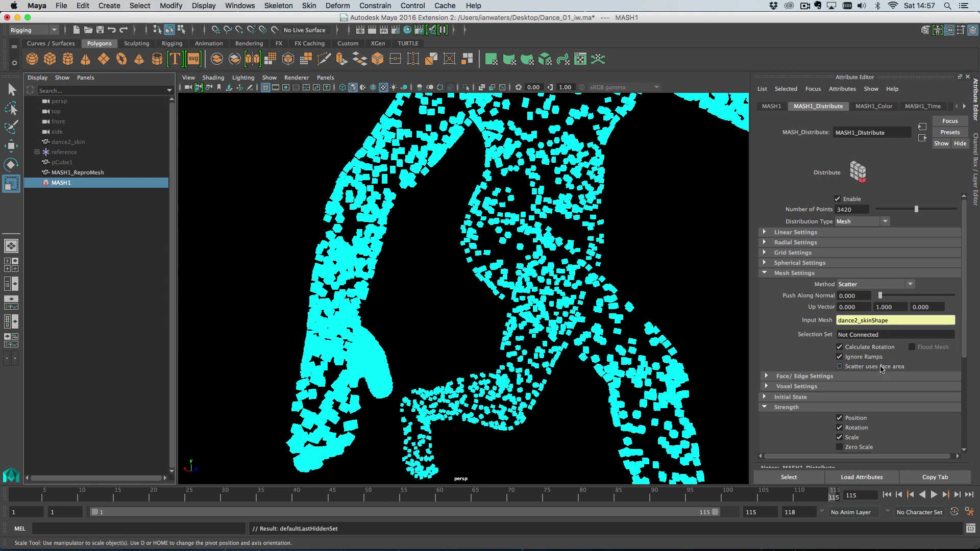
right_click_drag(583, 338, 571, 337, "alt")
key("f")
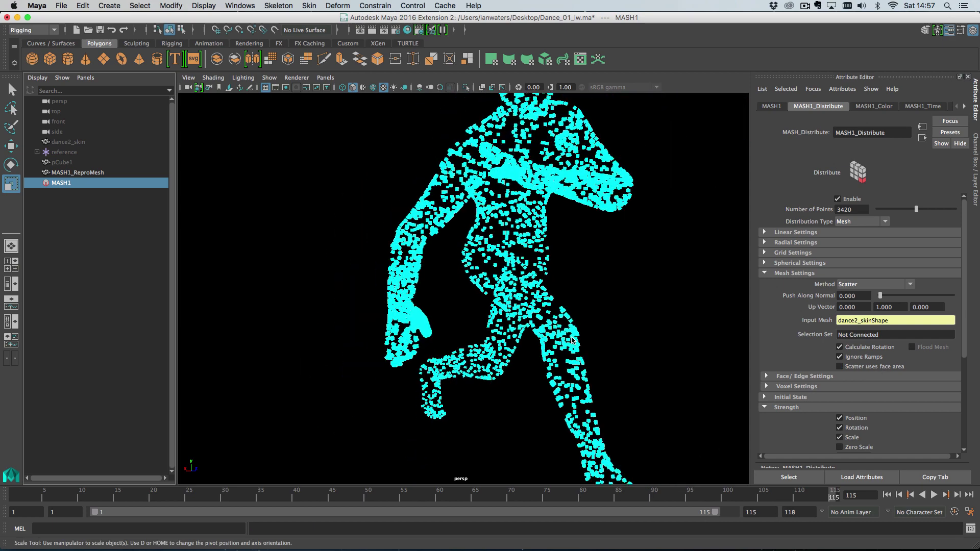
key("alt+v")
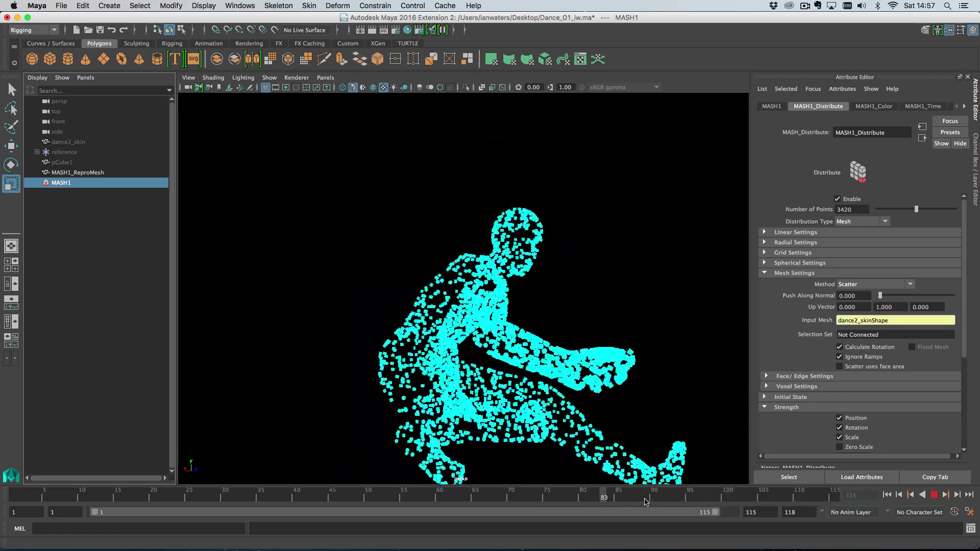
key("alt+v")
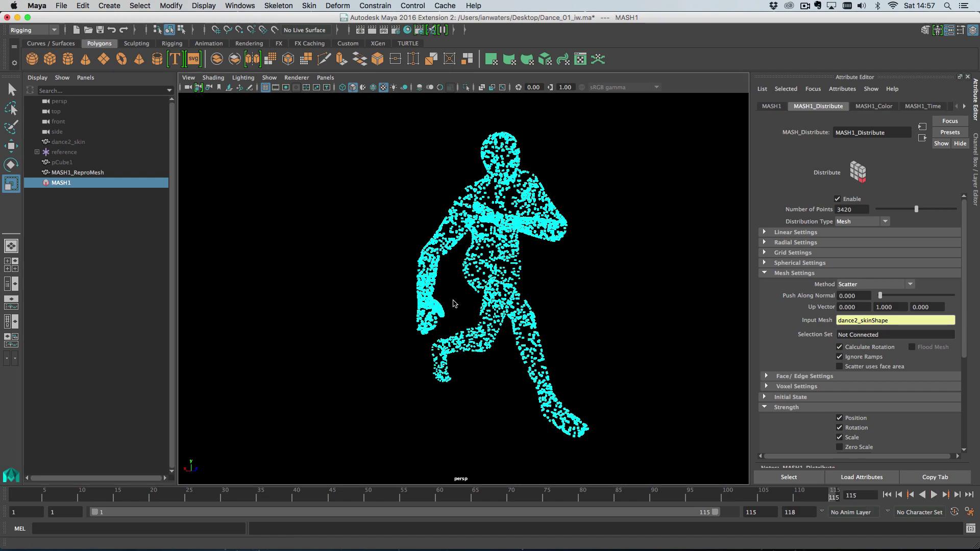
Zoom in on the cubes and expand and collapse the Face/Edge Settings section
right_click_drag(451, 307, 589, 371, "alt")
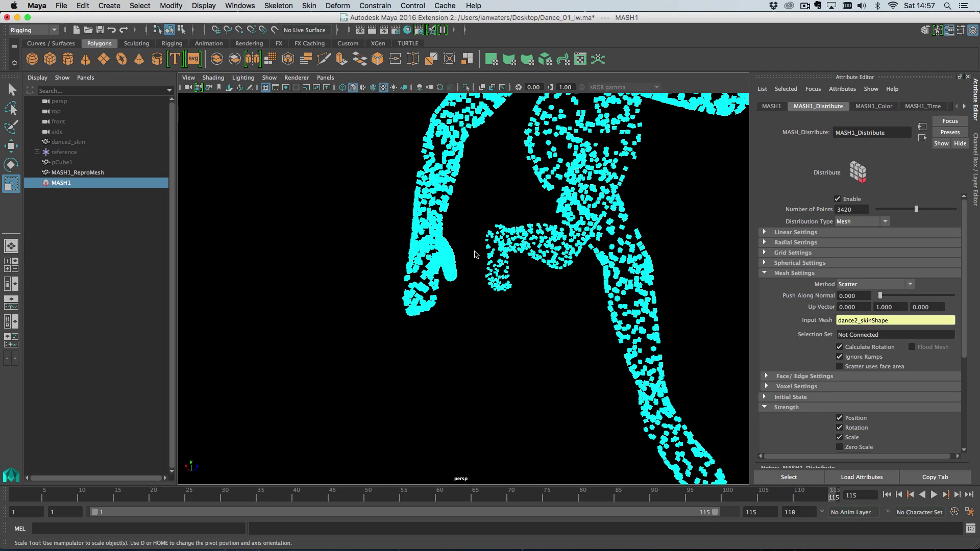
right_click_drag(470, 258, 504, 294, "alt")
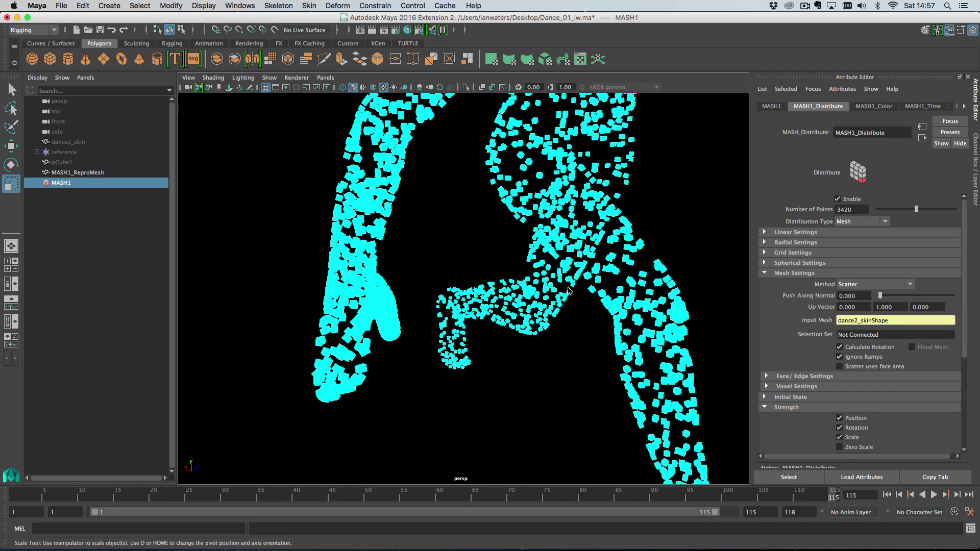
left_click(791, 376)
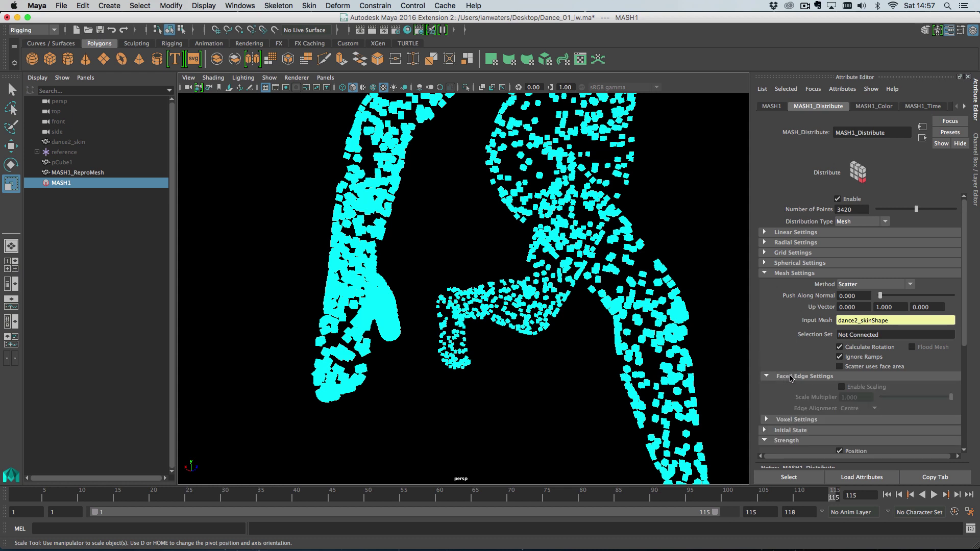
left_click(818, 376)
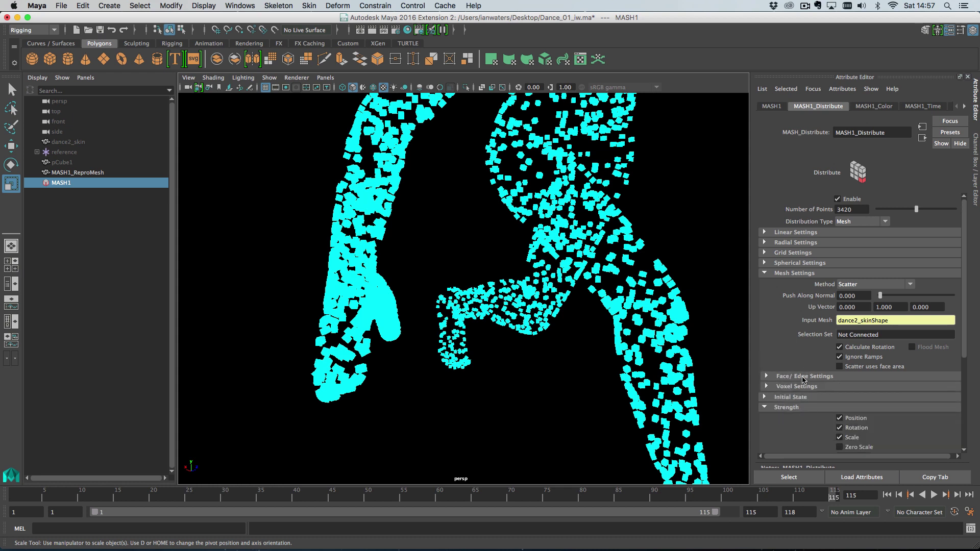
left_click(804, 376)
left_click(802, 377)
mouse_move(575, 328)
left_mouse_down("alt")
mouse_move(535, 337)
mouse_move(571, 344)
left_mouse_up("alt")
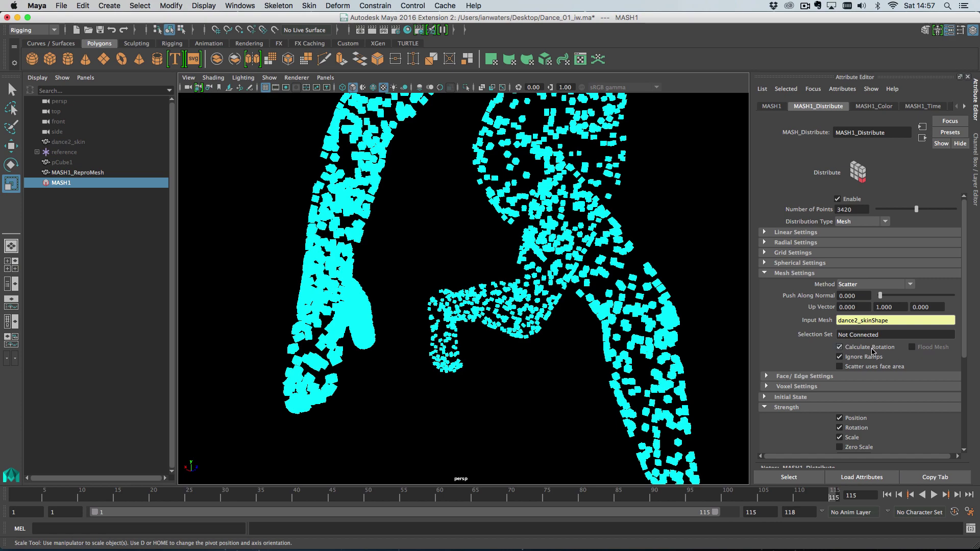
Enable 'Scatter uses face area' and orbit around the cube-covered dancer
left_click(861, 368)
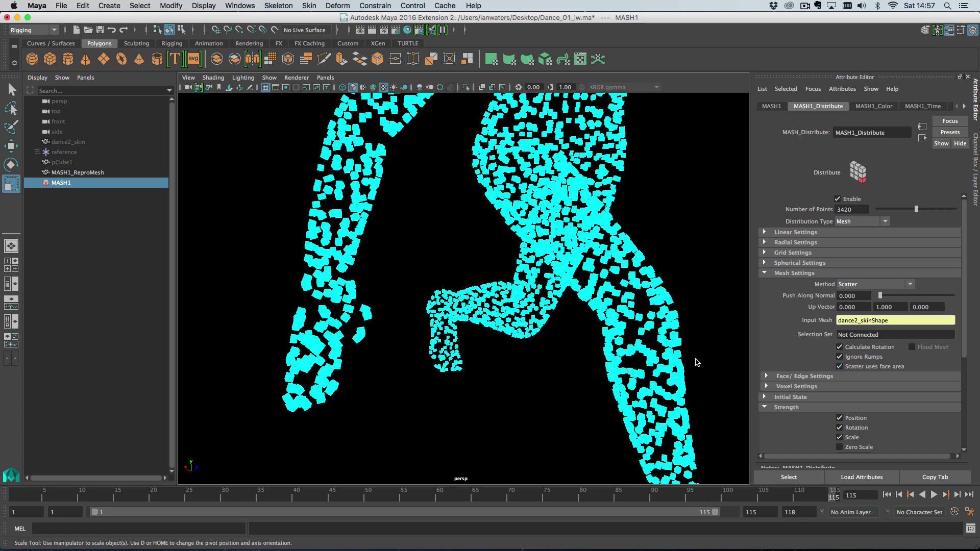
left_click_drag(447, 328, 435, 235, "alt")
scroll(510, 294, "down", 4)
scroll(543, 269, "down", 8)
scroll(407, 241, "up", 5)
right_click_drag(436, 239, 486, 231)
left_click_drag(455, 277, 429, 304, "alt")
right_click_drag(429, 304, 447, 313, "alt")
left_click_drag(447, 312, 485, 335, "alt")
middle_click_drag(484, 335, 507, 339, "alt")
Toggle face-area scattering off and on, raise Number of Points to 6840, then lower it to 3260
left_click(68, 183)
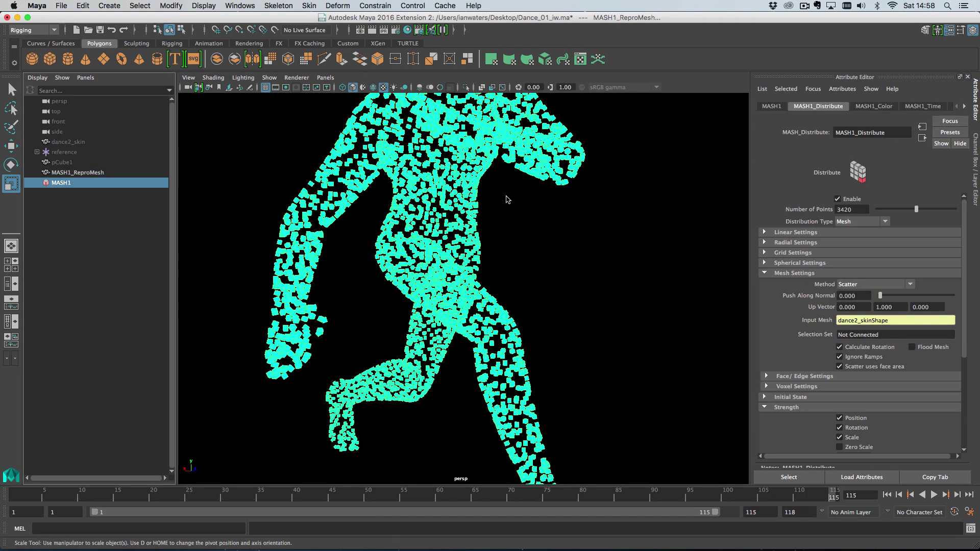
left_click(840, 367)
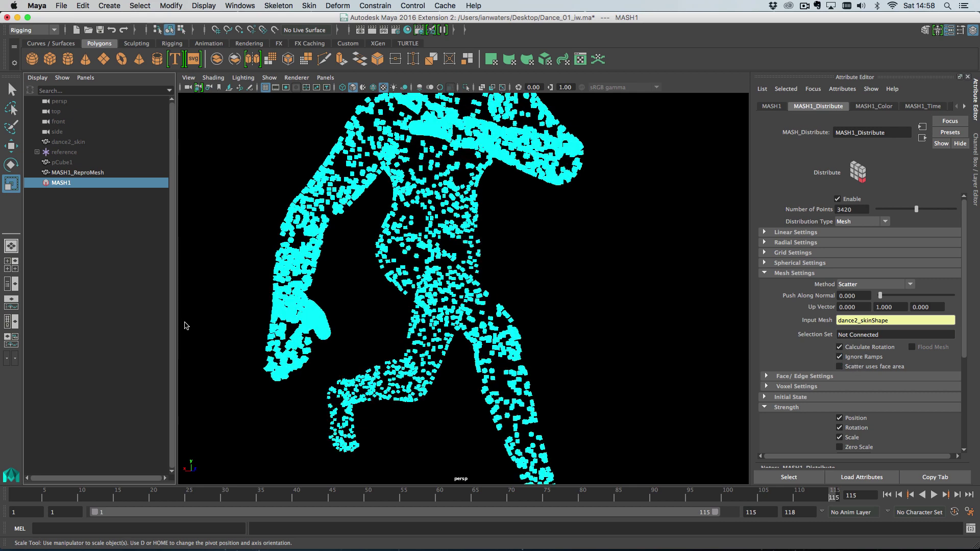
left_click(858, 367)
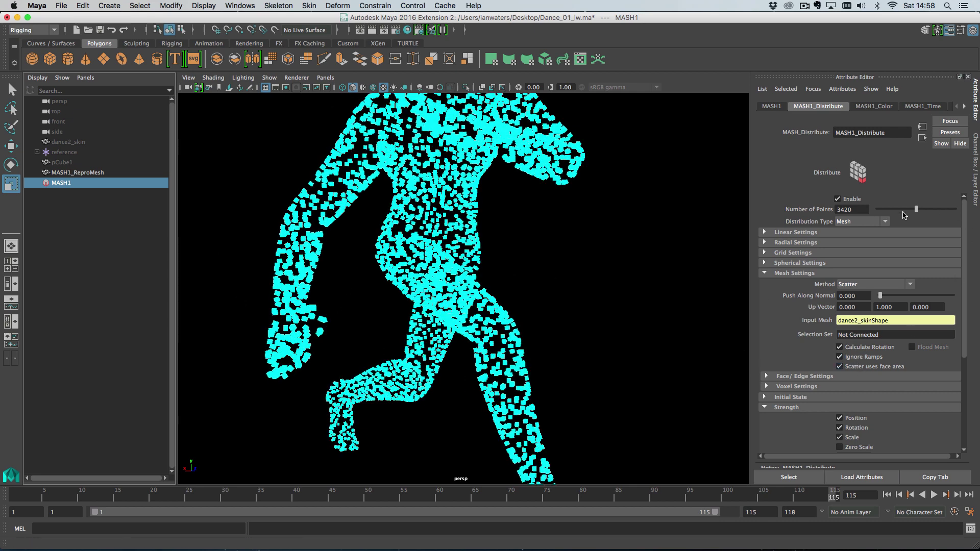
left_click_drag(917, 209, 976, 214)
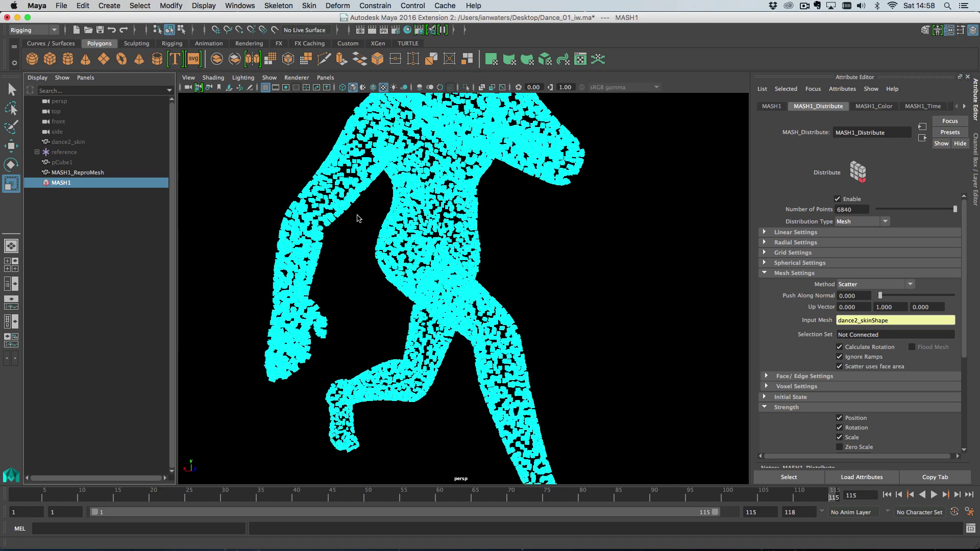
left_click_drag(405, 232, 482, 271, "alt")
left_click_drag(925, 210, 915, 211)
Reframe the dancer, play the animation and stop it at frame 109
scroll(587, 408, "down", 3)
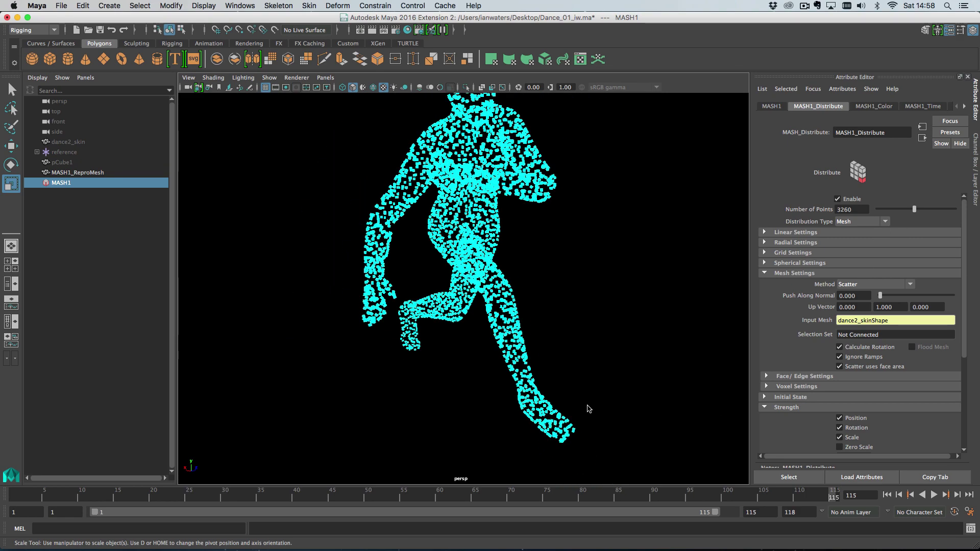
left_click_drag(587, 407, 536, 411, "alt")
left_click_drag(833, 495, 779, 498)
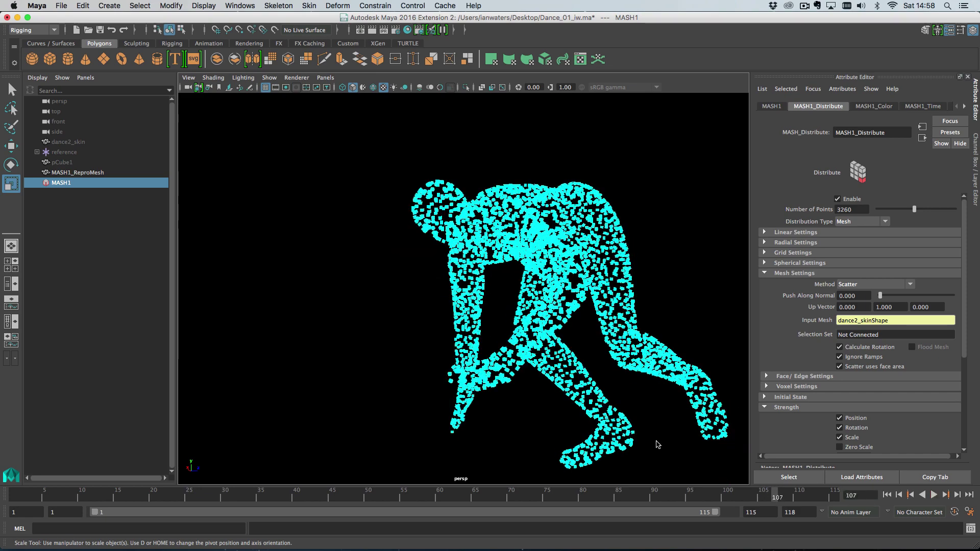
middle_click_drag(669, 442, 511, 413, "alt")
key("alt+v")
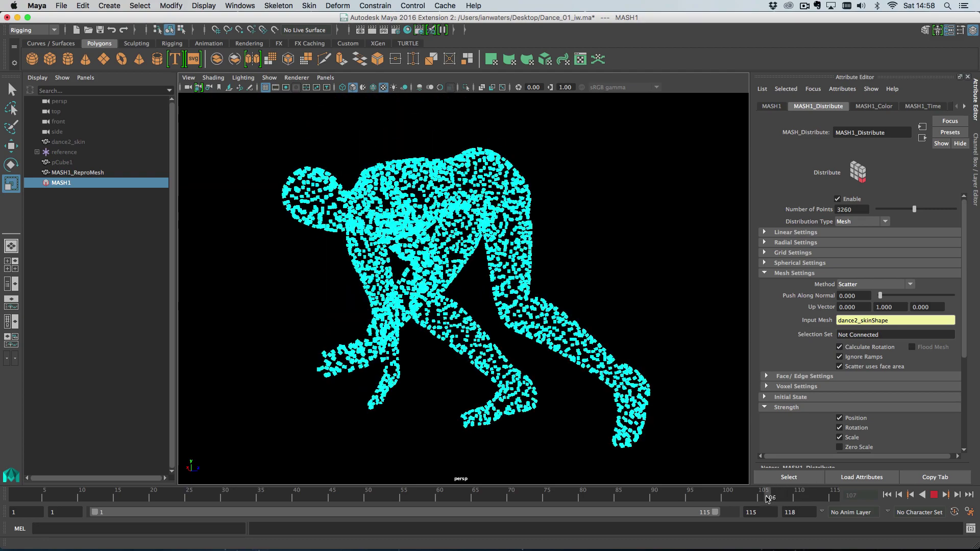
left_click(792, 502)
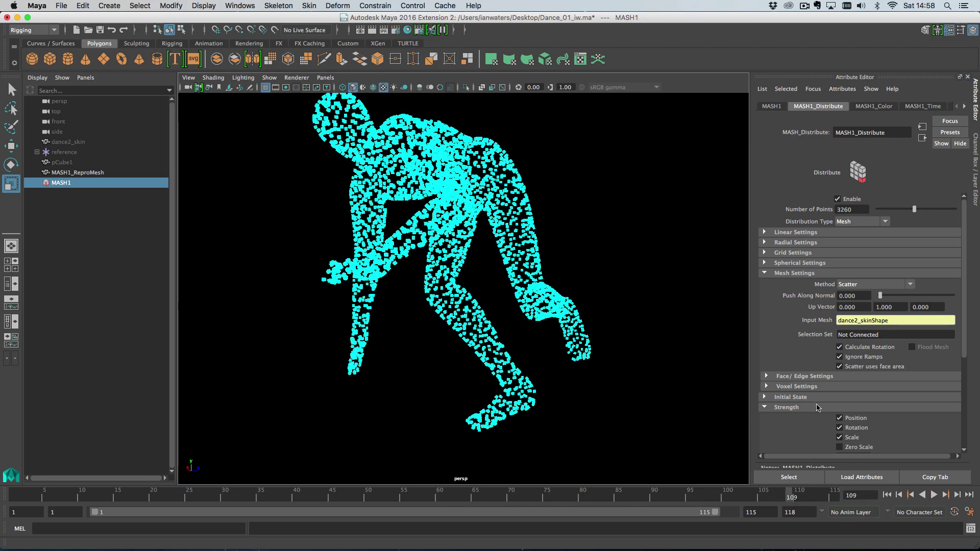
left_click(855, 368)
Replay from frame 106, scrub between frames 109 and 114, and reframe the figure
key("alt+v")
left_click(777, 501)
key("alt+v")
key("alt+v")
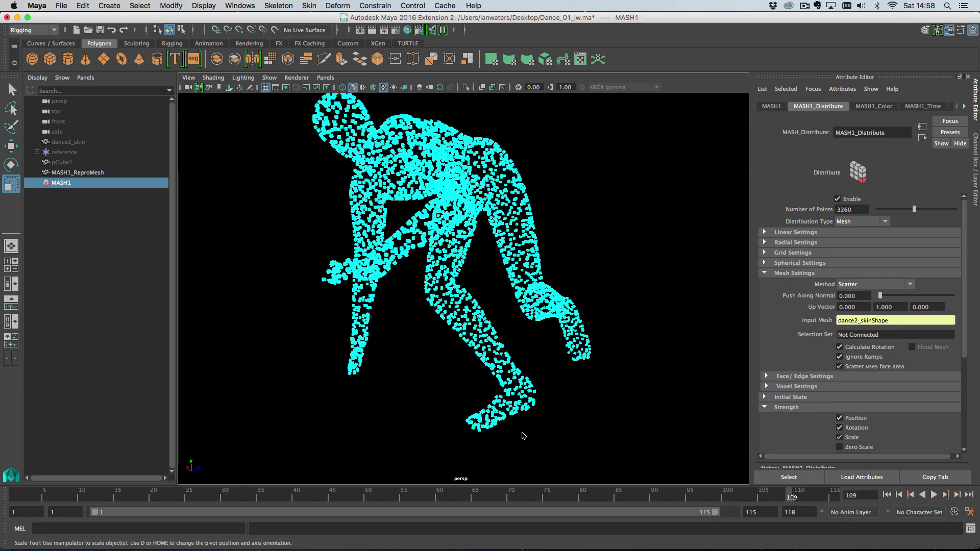
left_click_drag(768, 497, 788, 498)
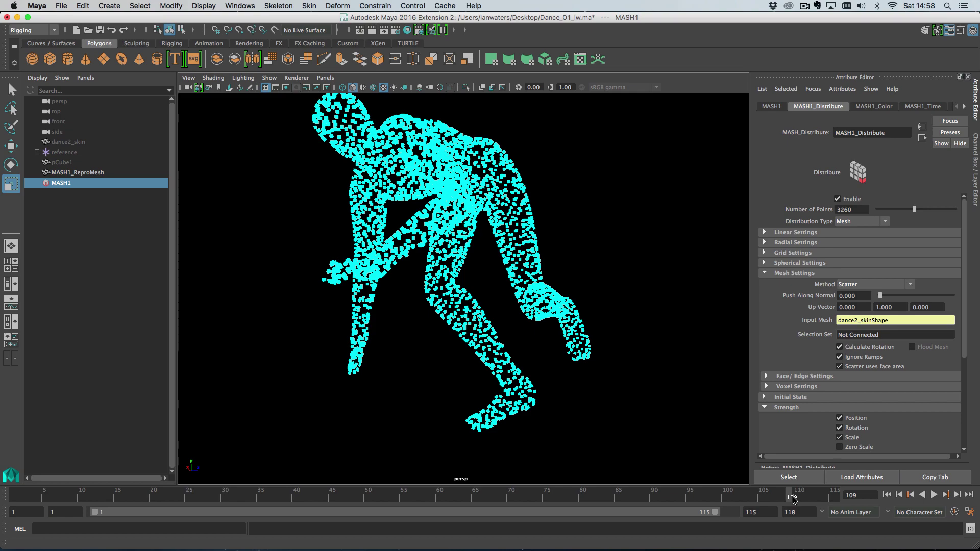
left_click_drag(781, 495, 843, 498)
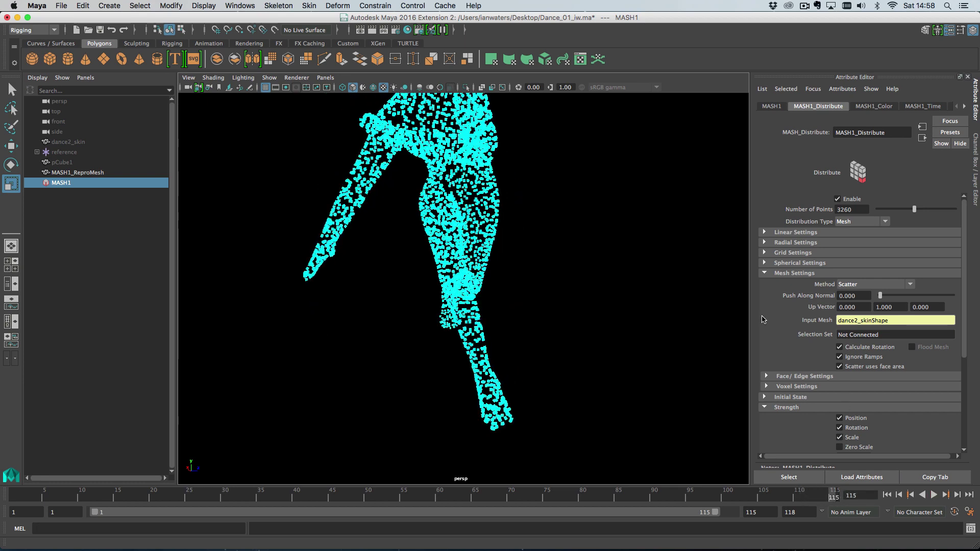
scroll(529, 254, "down", 3)
middle_click_drag(527, 261, 518, 293, "alt")
left_click_drag(518, 293, 642, 283, "alt")
middle_click_drag(642, 283, 642, 293, "alt")
Try the Vertex and Random Vertex methods, lowering Number of Points to 1139 and flooding all vertices
left_click(872, 284)
left_click(868, 300)
left_click_drag(661, 310, 642, 309, "alt")
mouse_move(897, 210)
left_mouse_down()
mouse_move(908, 214)
mouse_move(885, 212)
mouse_move(893, 213)
left_mouse_up()
left_click(874, 284)
left_click(868, 316)
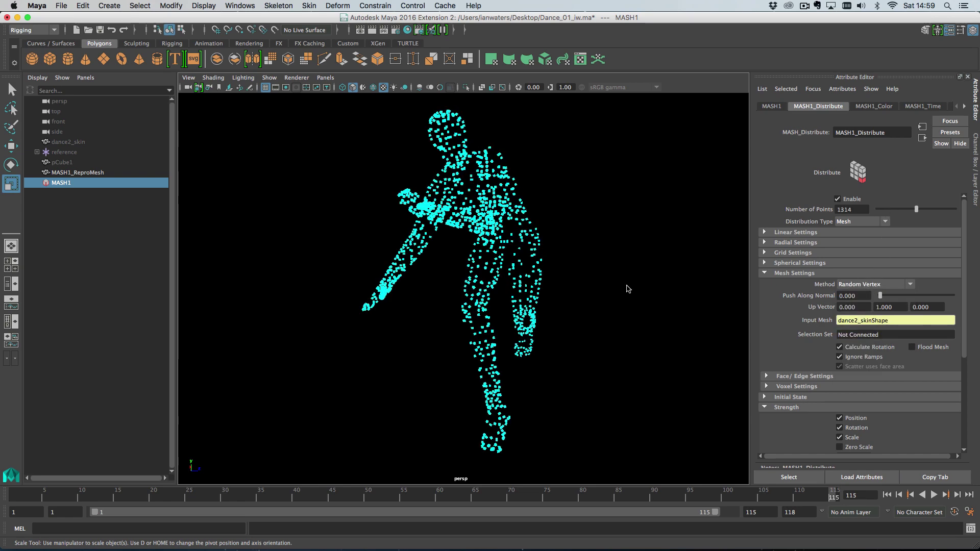
left_click_drag(620, 290, 584, 271, "alt")
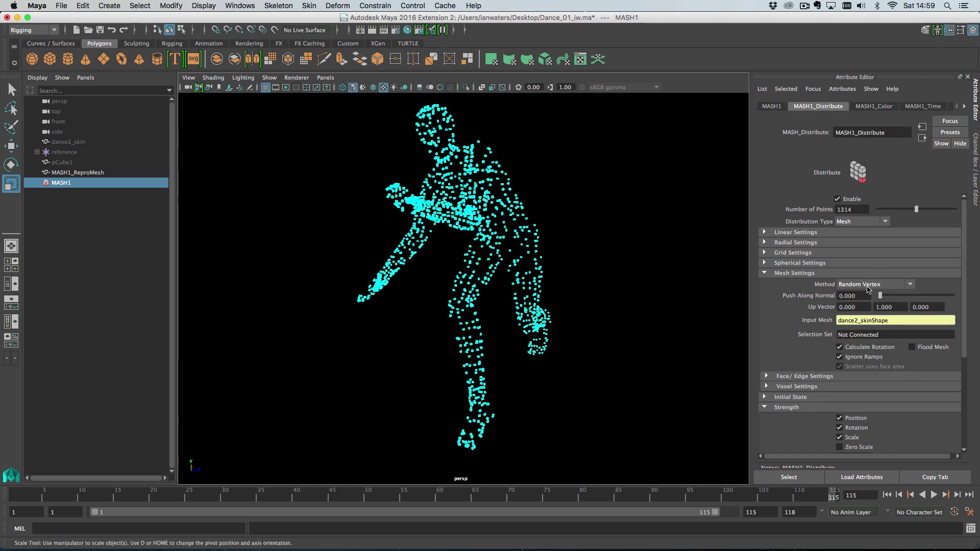
left_click(934, 350)
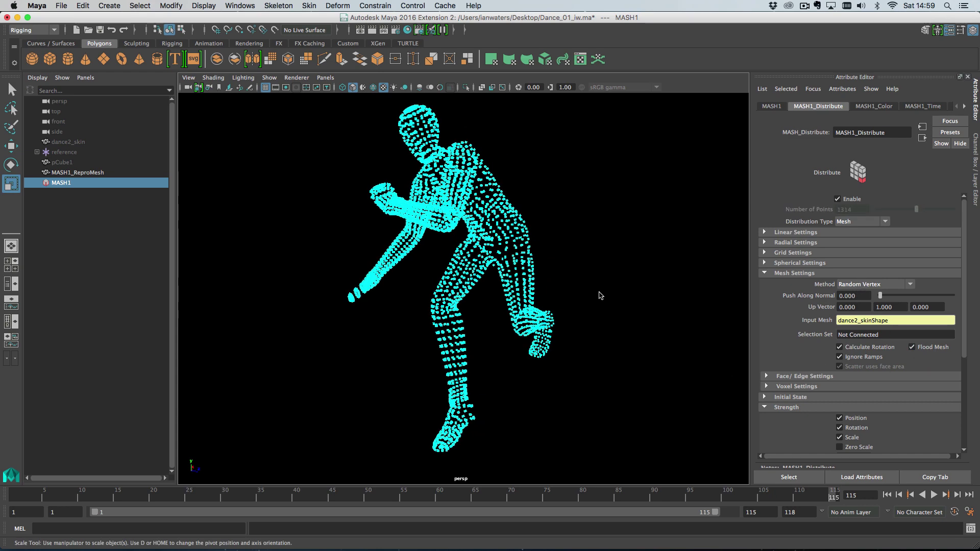
Cycle through Face Centre, Random Face Centre, Edge and Random Edge, settling on Random Face Centre
left_click(866, 286)
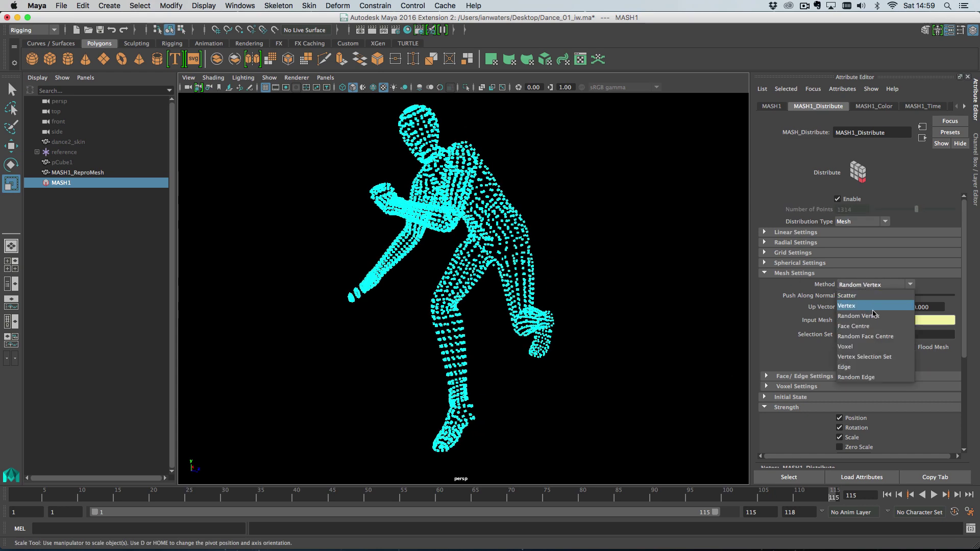
left_click(874, 330)
left_click(935, 348)
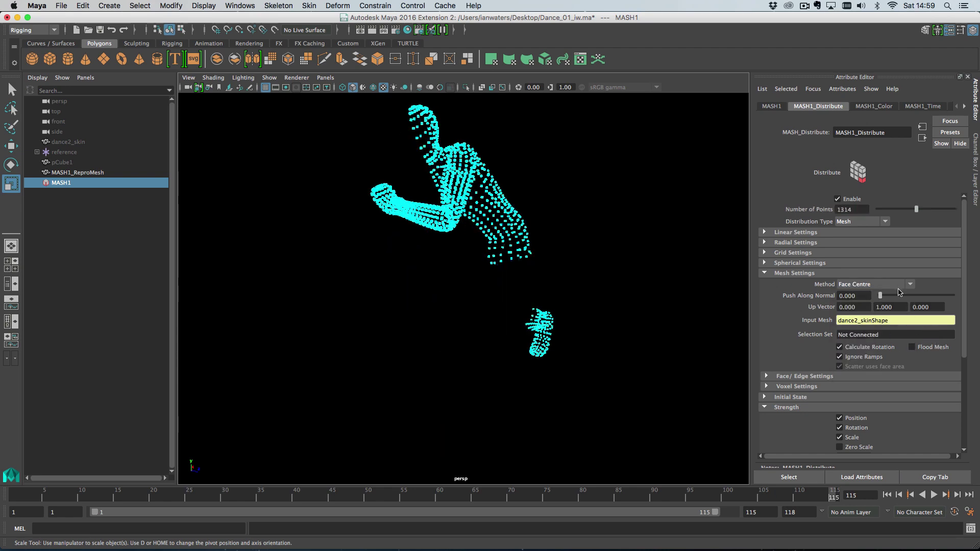
left_click(874, 285)
left_click(868, 336)
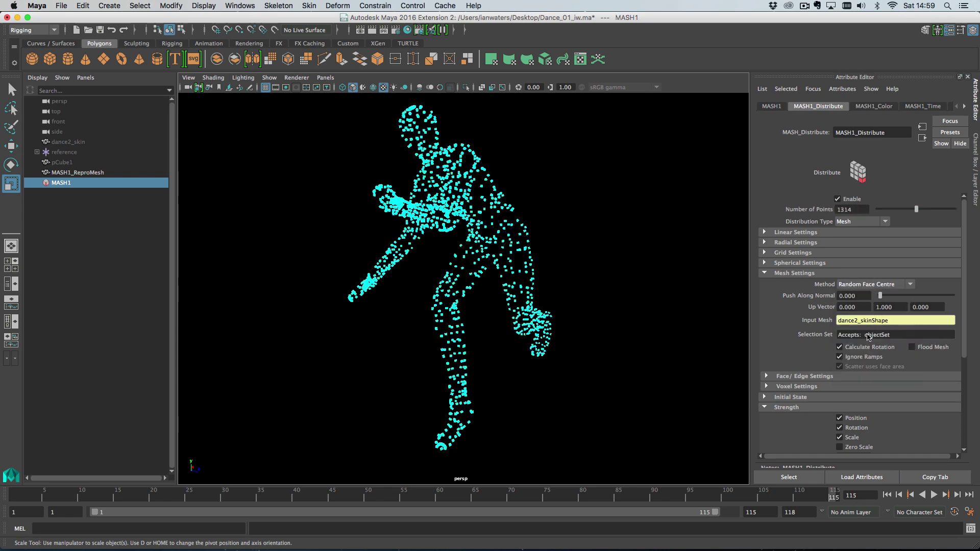
left_click(876, 286)
left_click(875, 369)
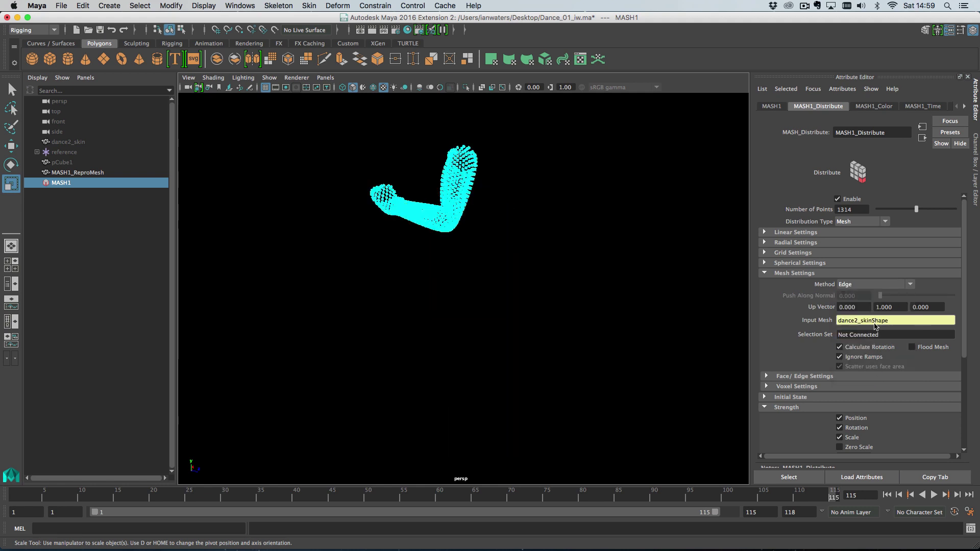
left_click(877, 282)
left_click(874, 379)
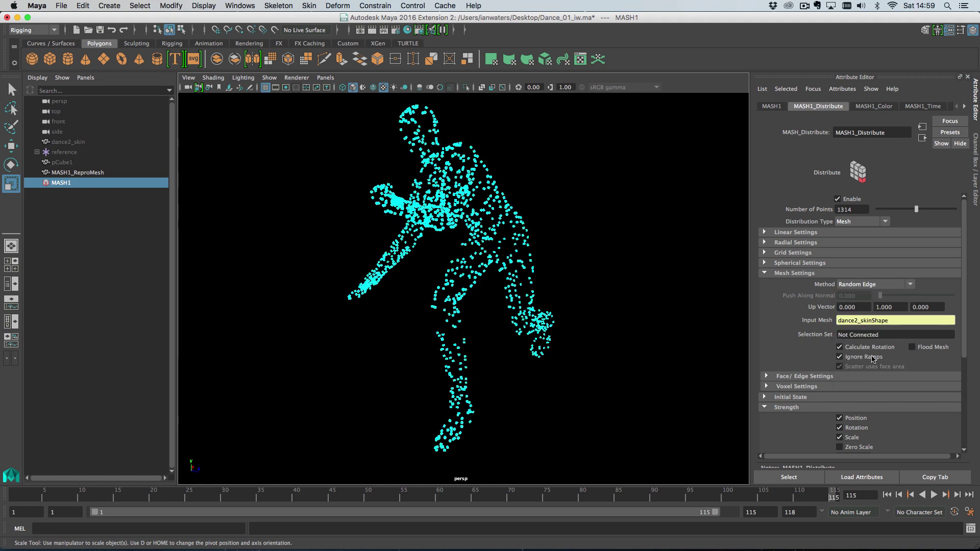
left_click(870, 282)
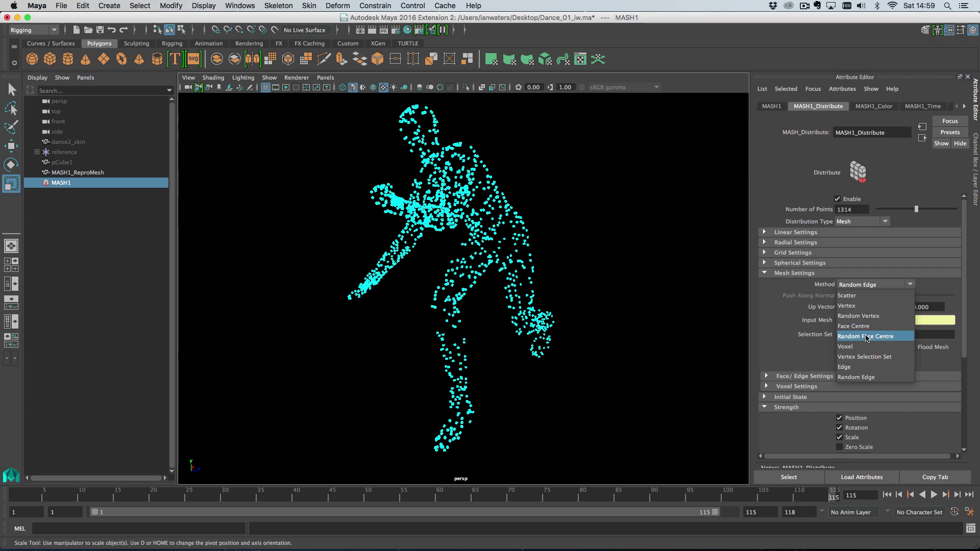
left_click(867, 337)
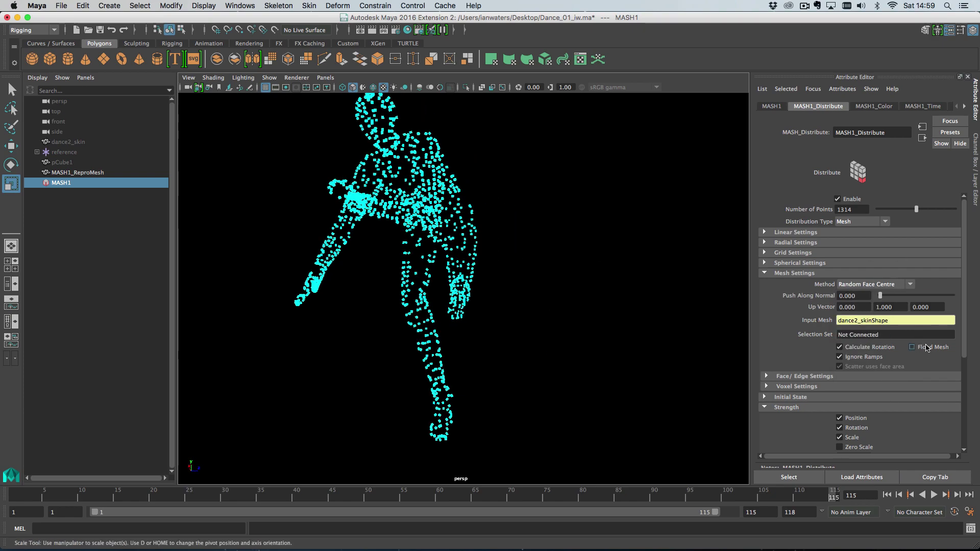
left_click(927, 347)
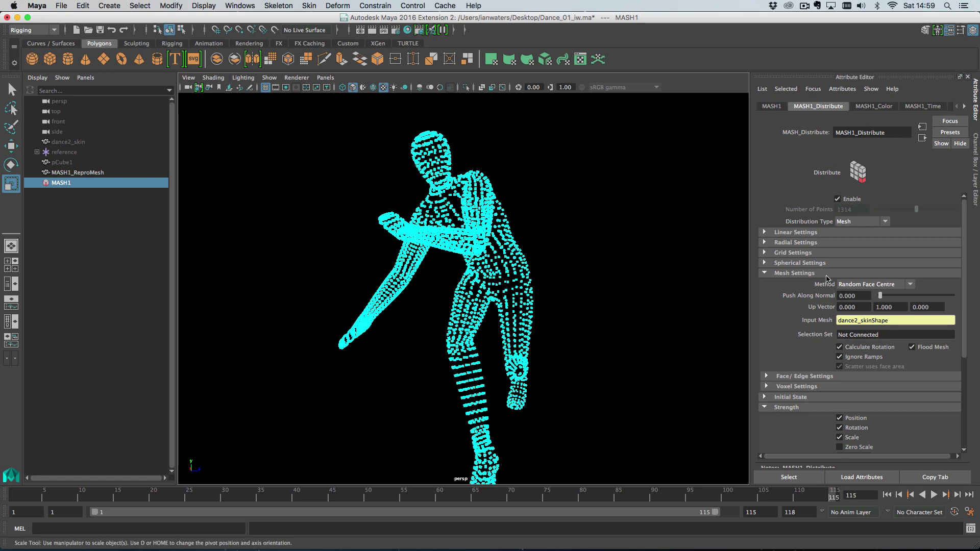
left_click(925, 349)
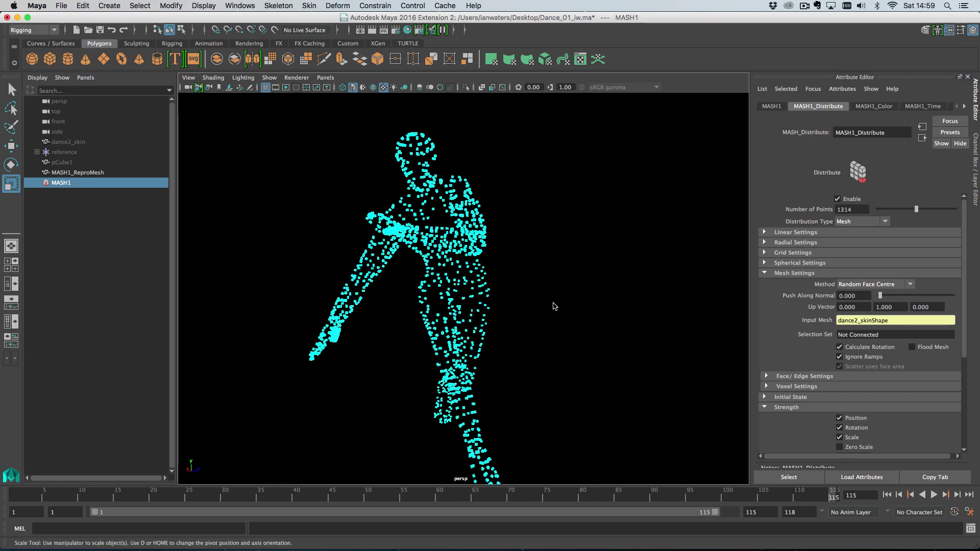
scroll(577, 289, "up", 5)
scroll(577, 289, "up", 3)
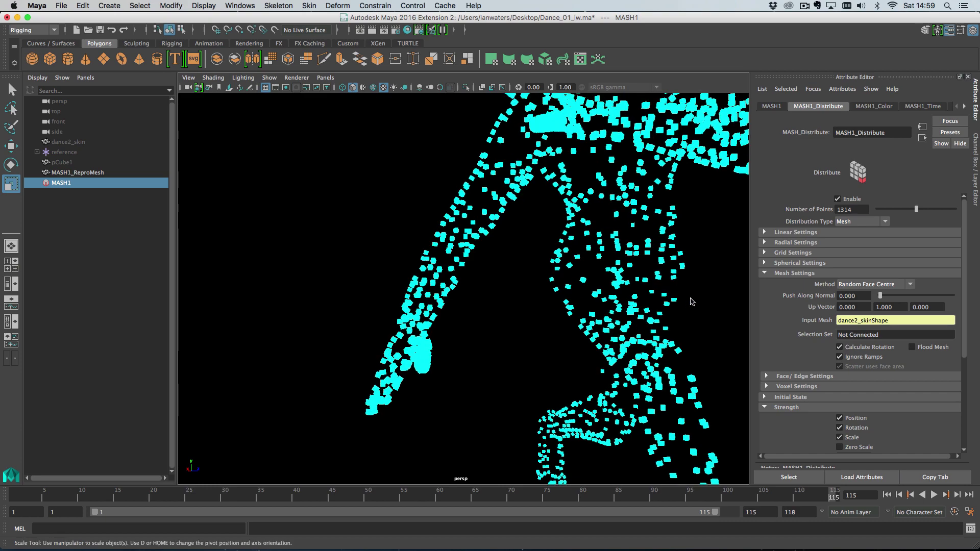
scroll(687, 300, "down", 6)
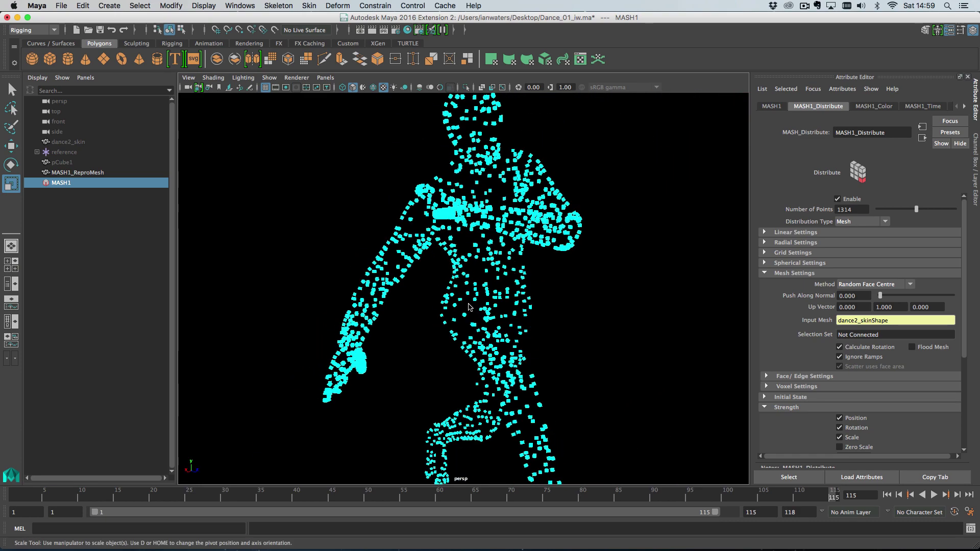
scroll(485, 305, "up", 3)
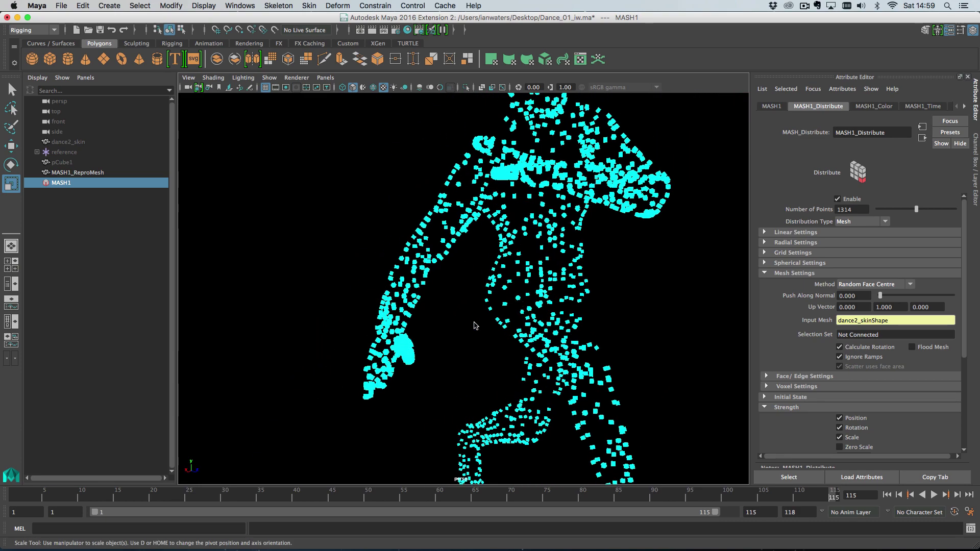
middle_click_drag(434, 301, 481, 289, "alt")
right_click_drag(482, 289, 520, 307, "alt")
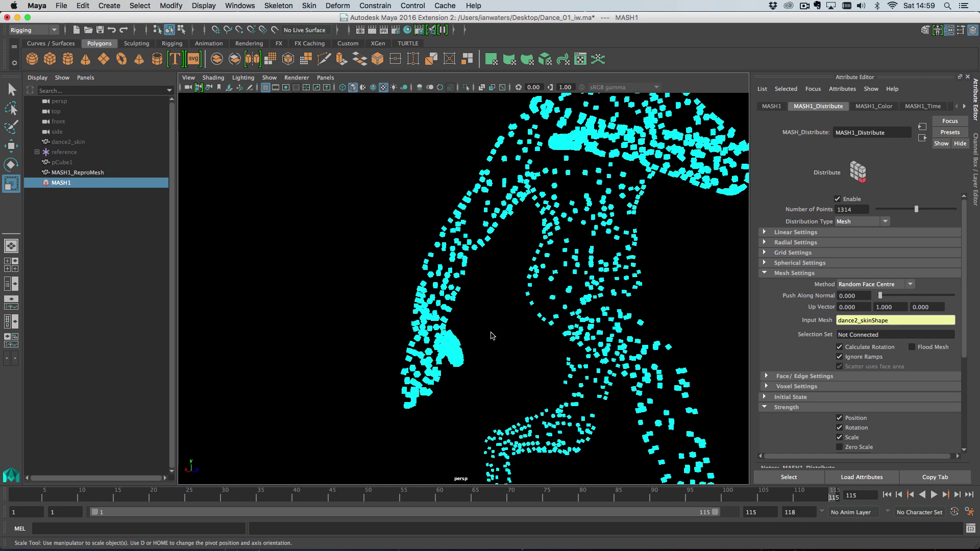
middle_click_drag(490, 336, 538, 252, "alt")
right_click_drag(538, 251, 565, 276, "alt")
left_click_drag(565, 275, 560, 287, "alt")
scroll(558, 286, "up", 4)
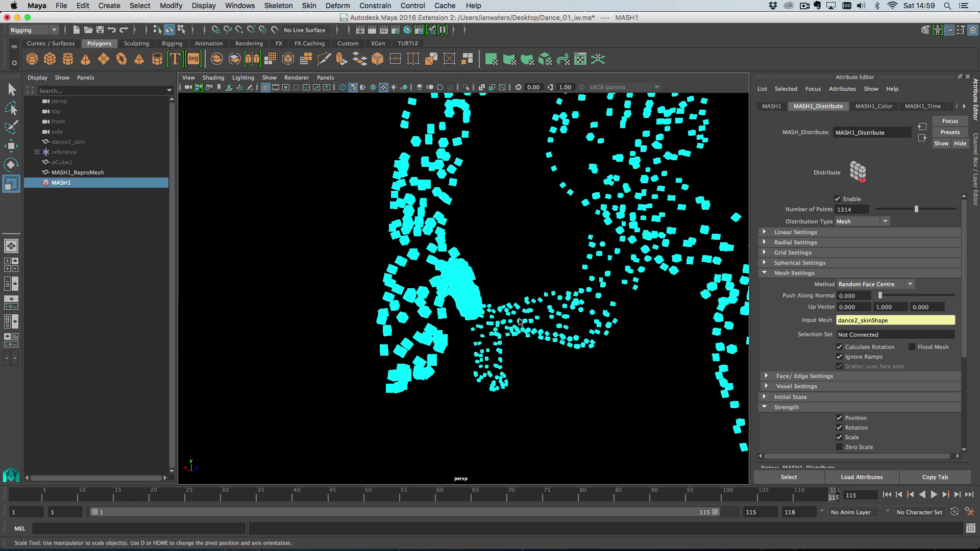
scroll(514, 315, "up", 3)
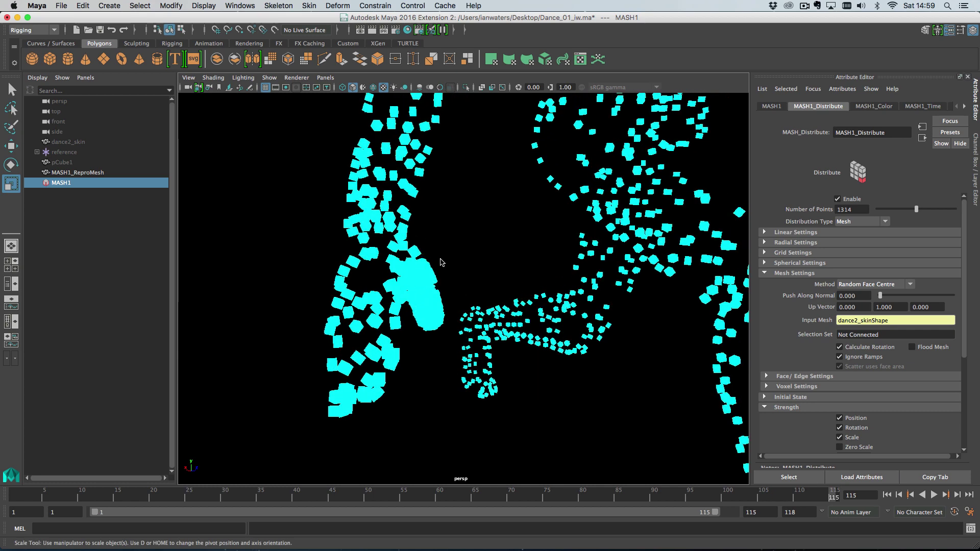
scroll(503, 326, "down", 6)
scroll(406, 248, "down", 5)
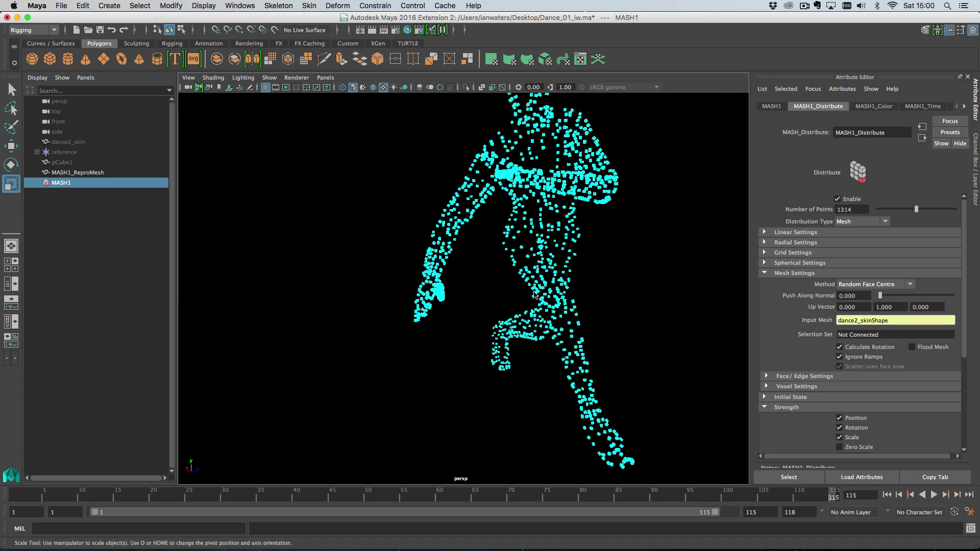
Expand Face/Edge Settings and orbit in close on the dancer's legs
left_click(793, 377)
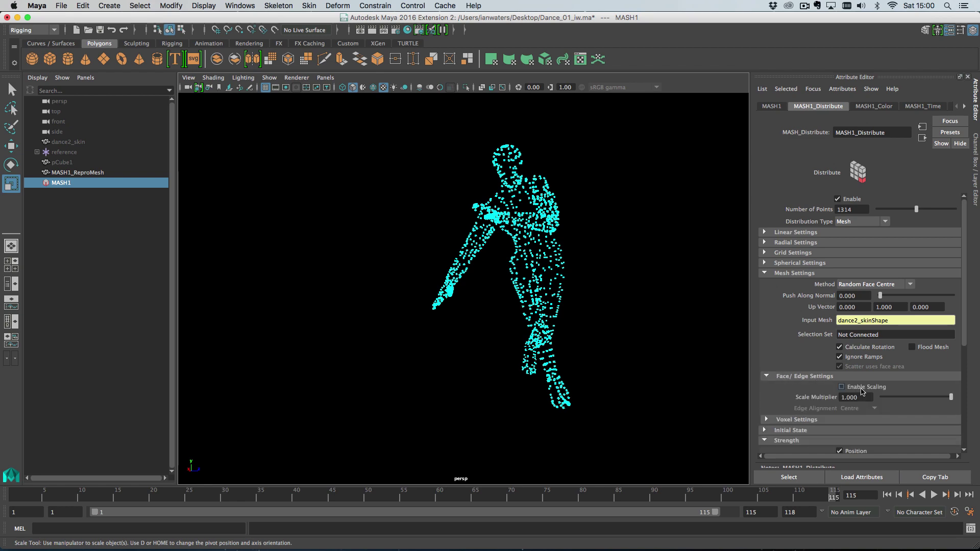
right_click_drag(565, 322, 635, 338, "alt")
left_click_drag(635, 339, 610, 356, "alt")
scroll(488, 337, "up", 3)
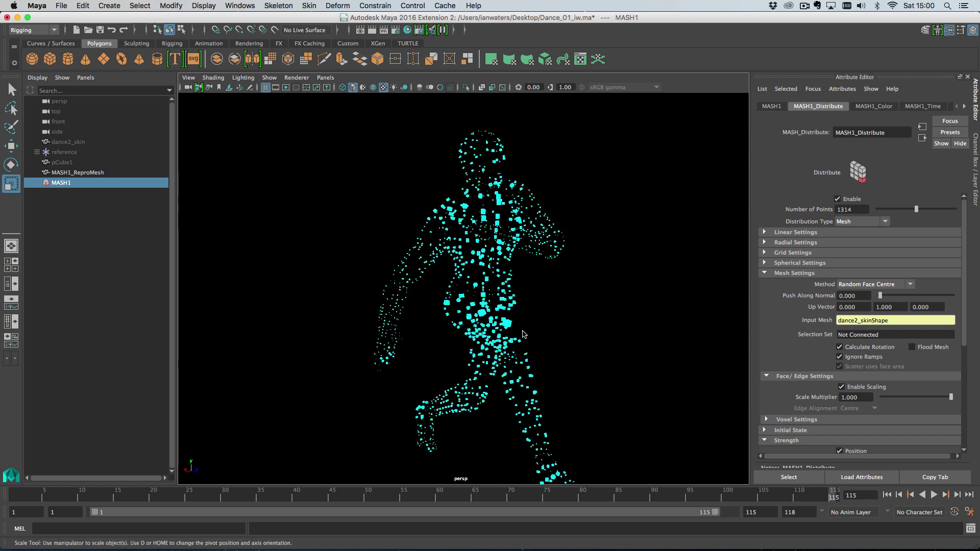
left_click_drag(510, 317, 541, 329, "alt")
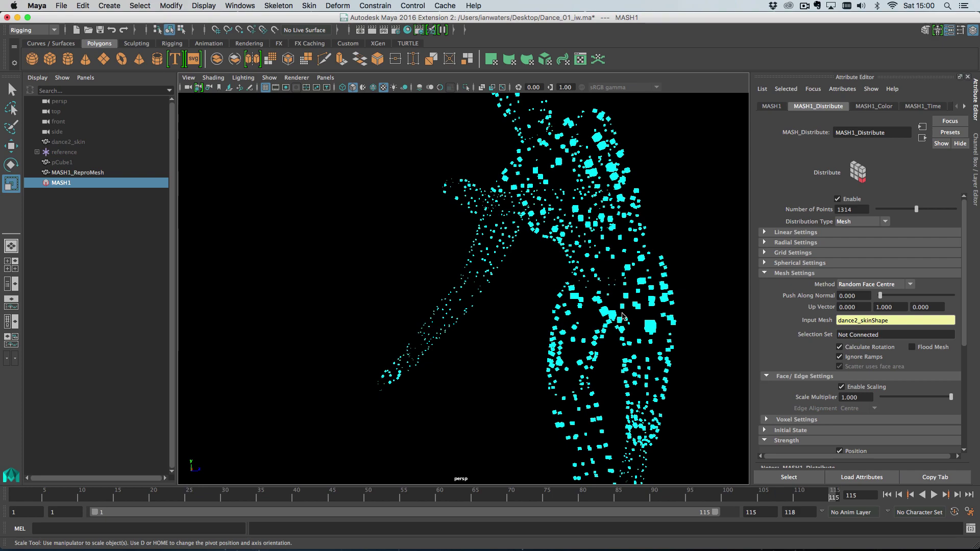
left_click_drag(617, 318, 522, 354, "alt")
middle_click_drag(415, 314, 420, 278, "alt")
right_click_drag(420, 277, 455, 315, "alt")
middle_click_drag(455, 315, 485, 301, "alt")
right_click_drag(460, 324, 485, 350, "alt")
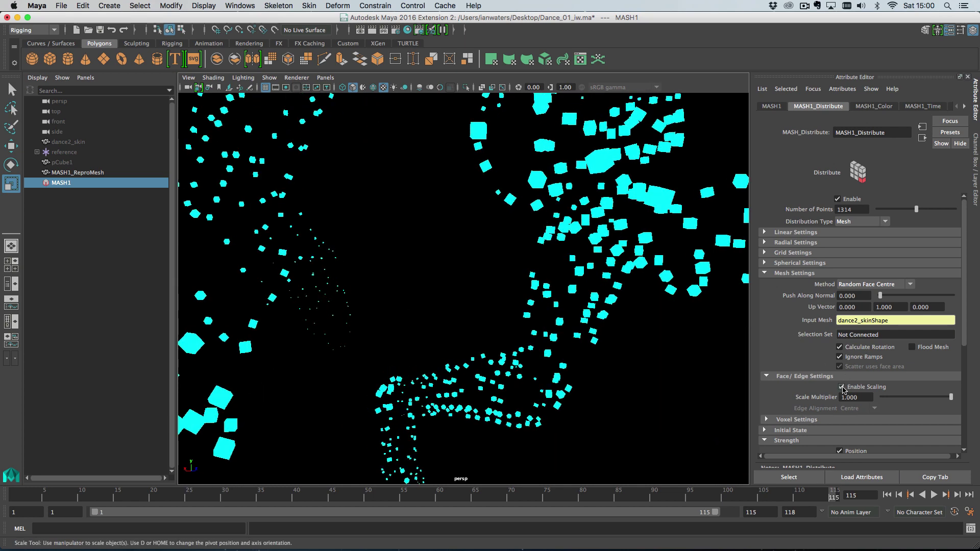
Test a smaller Scale Multiplier and review the face-scaled cubes across the dancer
mouse_move(933, 396)
left_mouse_down()
mouse_move(901, 394)
mouse_move(936, 398)
left_mouse_up()
left_click_drag(587, 352, 569, 301, "alt")
right_click_drag(546, 289, 520, 302, "alt")
right_click_drag(393, 316, 543, 385, "alt")
middle_click_drag(515, 380, 525, 350, "alt")
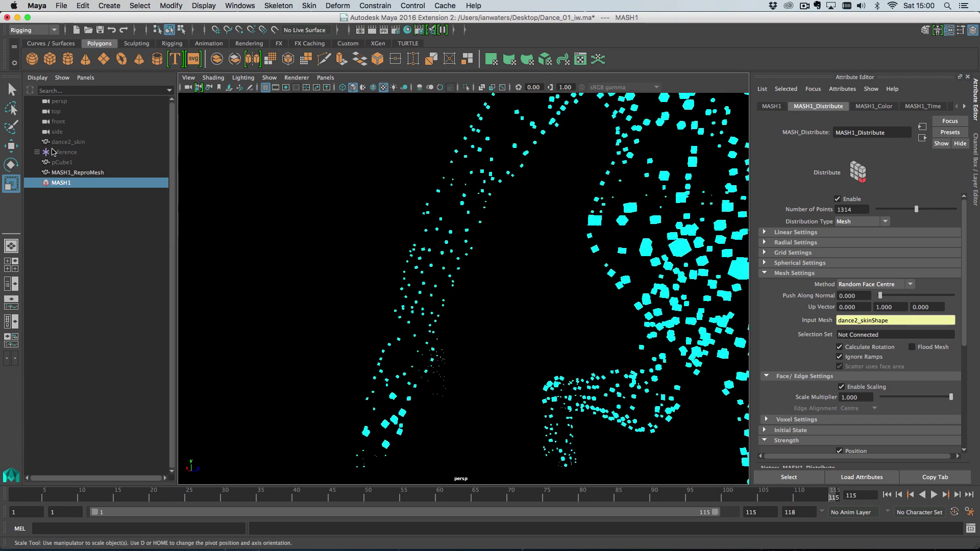
Add an Offset node to MASH1's scale with offsets 0.1, 0.1, 0.1
left_click(771, 106)
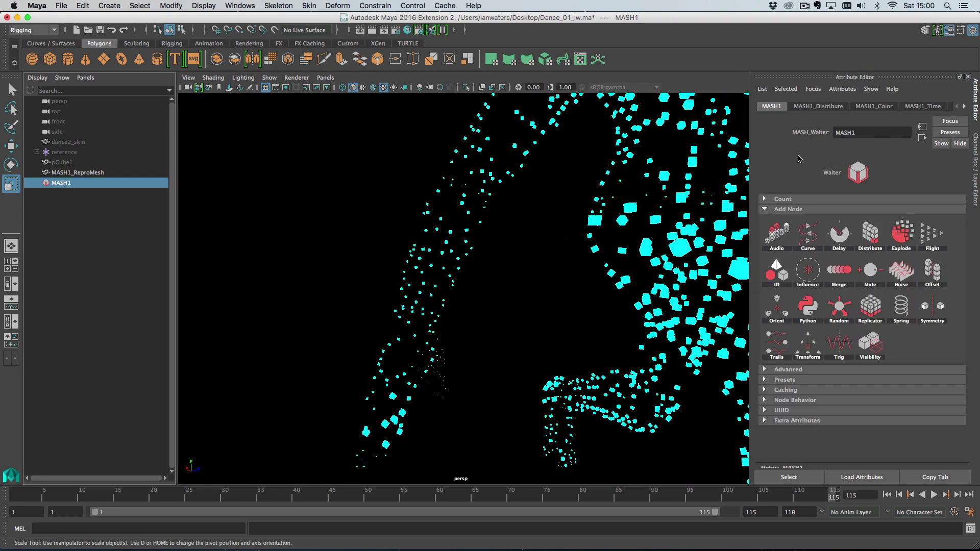
right_click(906, 278)
left_click(942, 276)
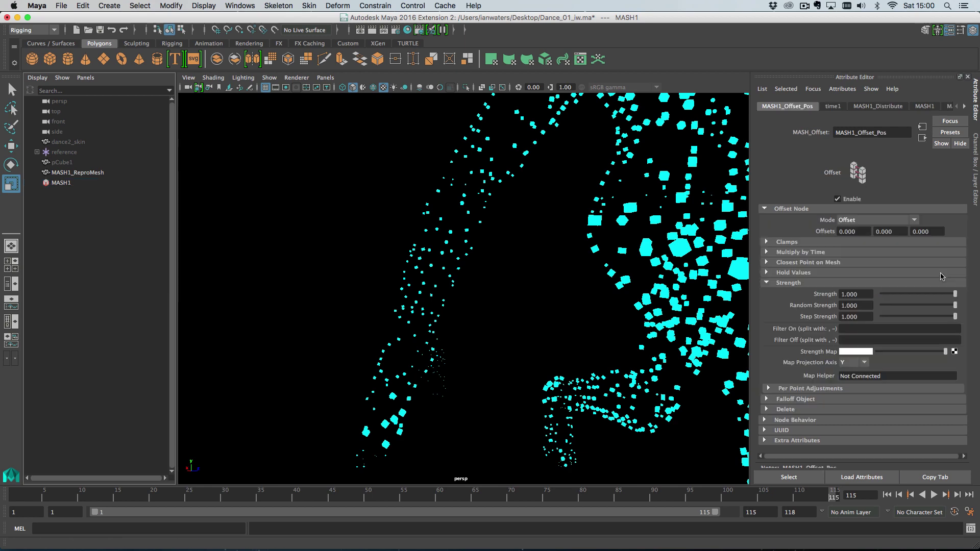
key("super+z")
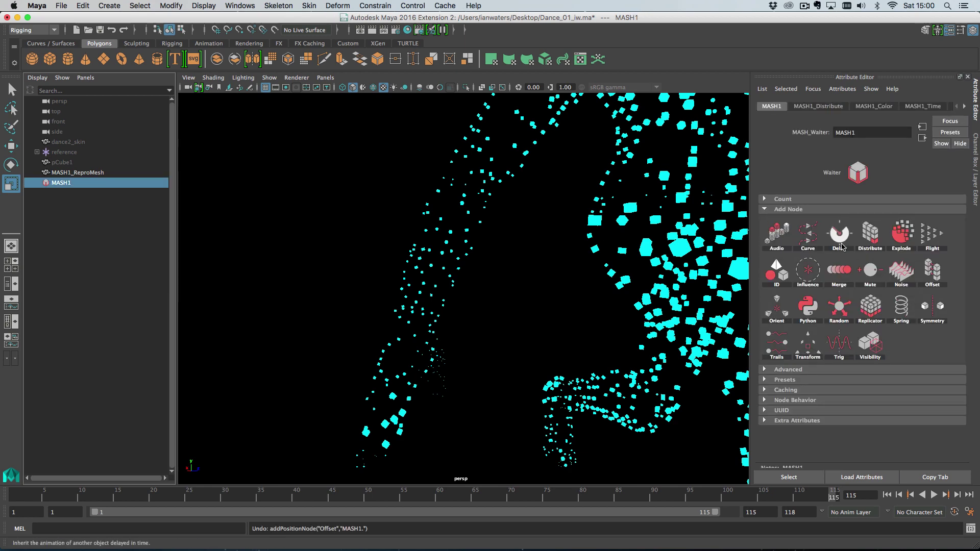
left_click(934, 269)
left_click(930, 296)
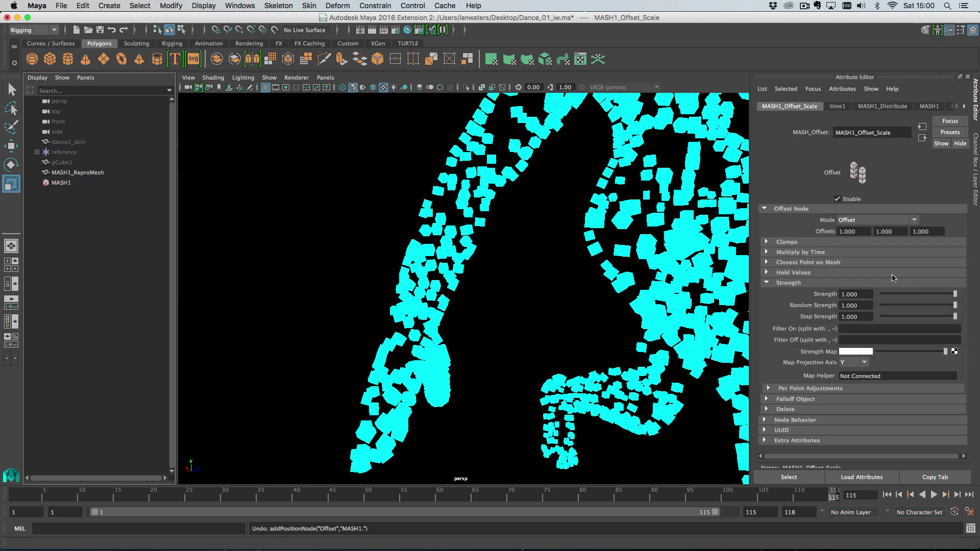
type(".1")
key("Tab")
type("0.1")
key("Tab")
type("0.1")
key("Return")
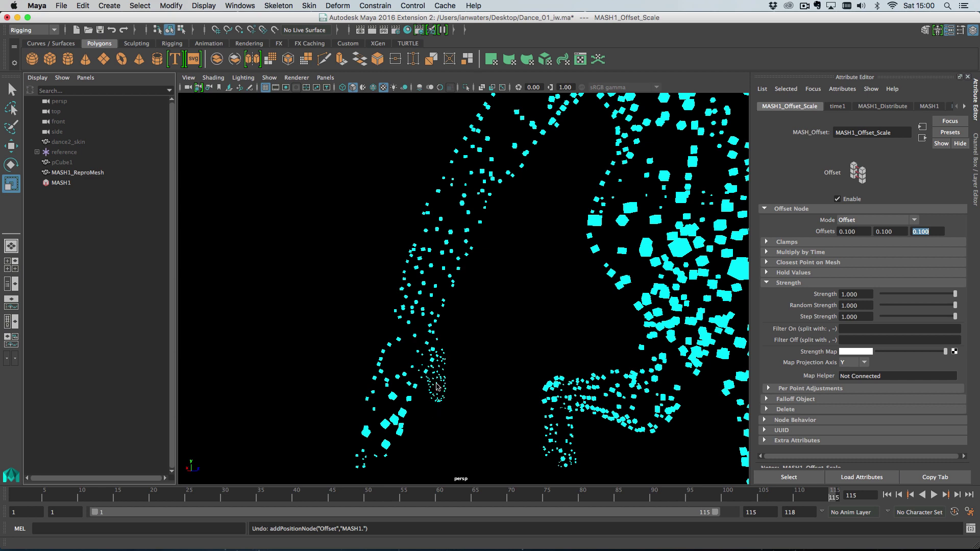
Return to MASH1_Distribute and try a much smaller cube scaling
left_click(66, 183)
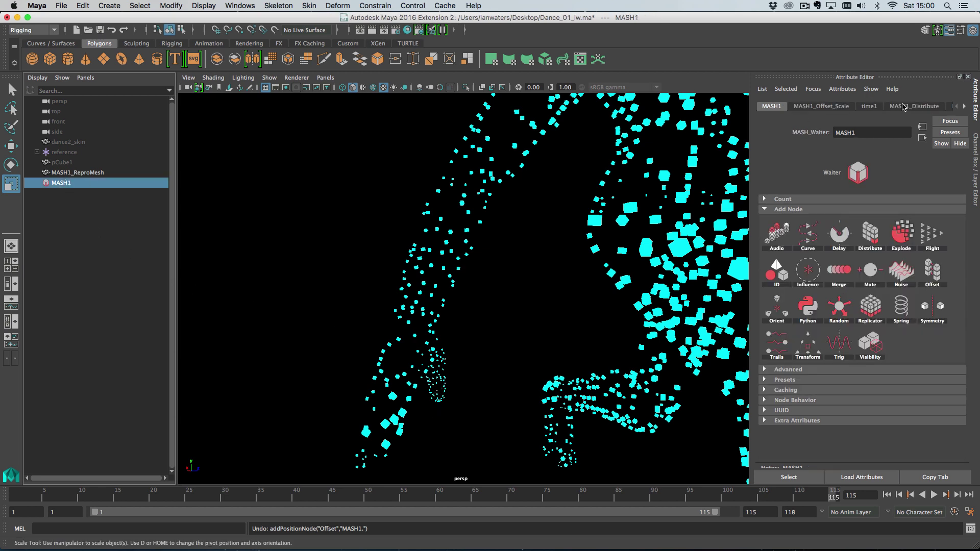
left_click(907, 106)
right_click_drag(607, 329, 482, 245, "alt")
left_click_drag(483, 250, 541, 280, "alt")
left_click_drag(940, 399, 967, 399)
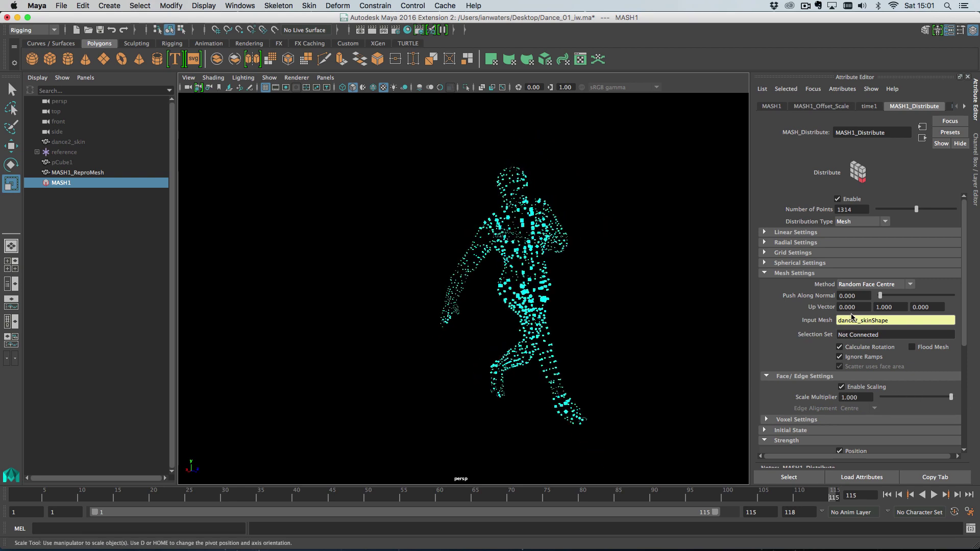
Switch the MASH1 distribution method to Voxel
left_click(864, 285)
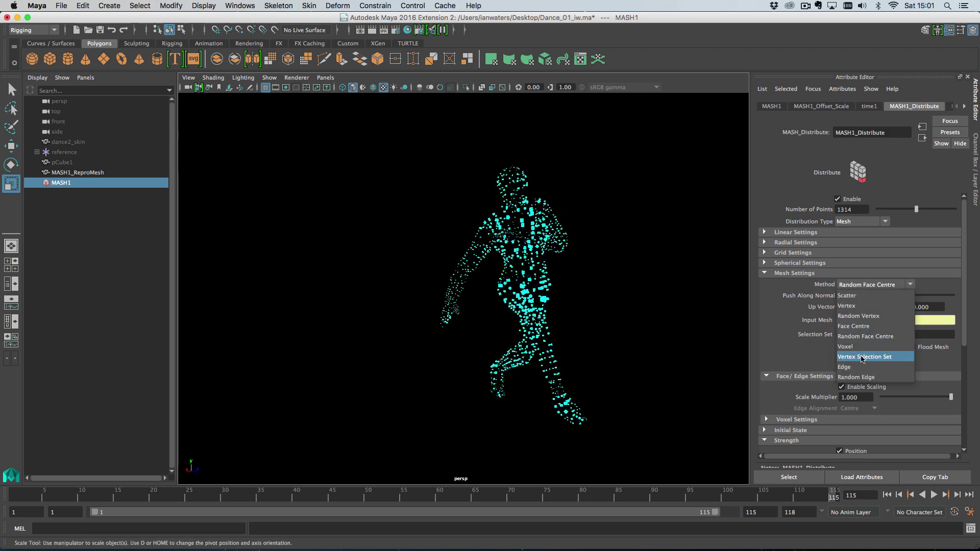
left_click(847, 347)
right_click_drag(557, 312, 638, 339, "alt")
left_click_drag(628, 337, 544, 336, "alt")
In Voxel Settings, set Voxel Size to 1.365 and leave Border Size at 0.001
left_click(800, 379)
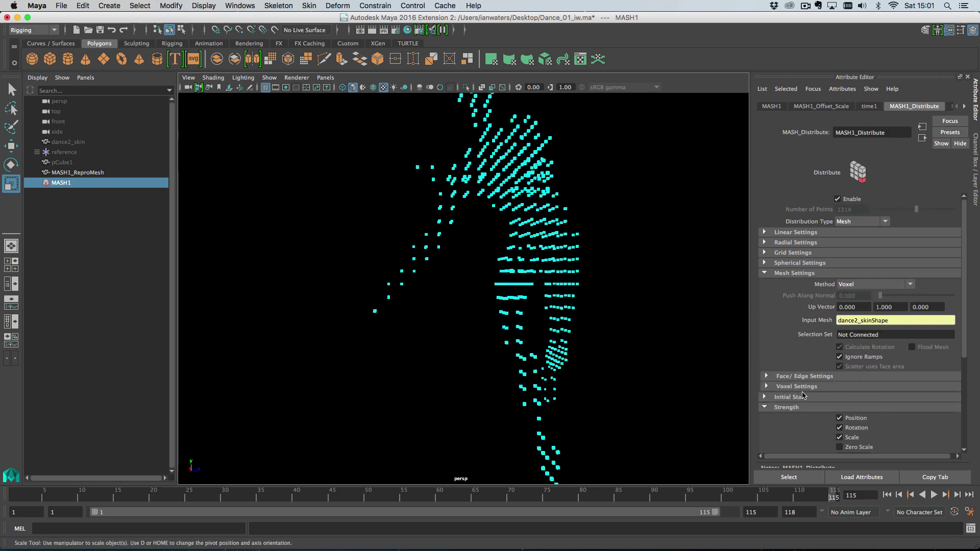
left_click(802, 387)
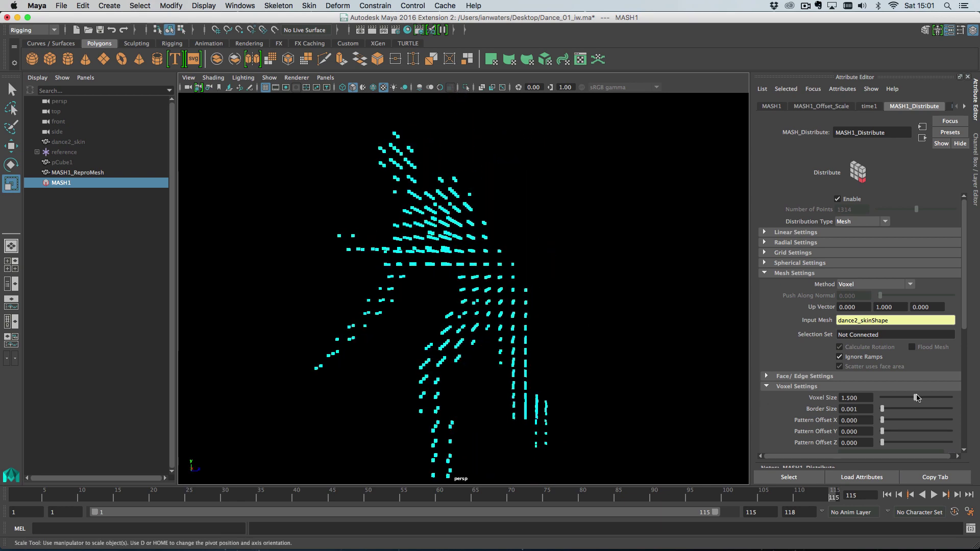
mouse_move(916, 398)
left_mouse_down()
mouse_move(943, 398)
mouse_move(913, 399)
left_mouse_up()
left_click_drag(620, 361, 588, 382, "alt")
scroll(588, 382, "down", 3)
left_click_drag(884, 411, 934, 410)
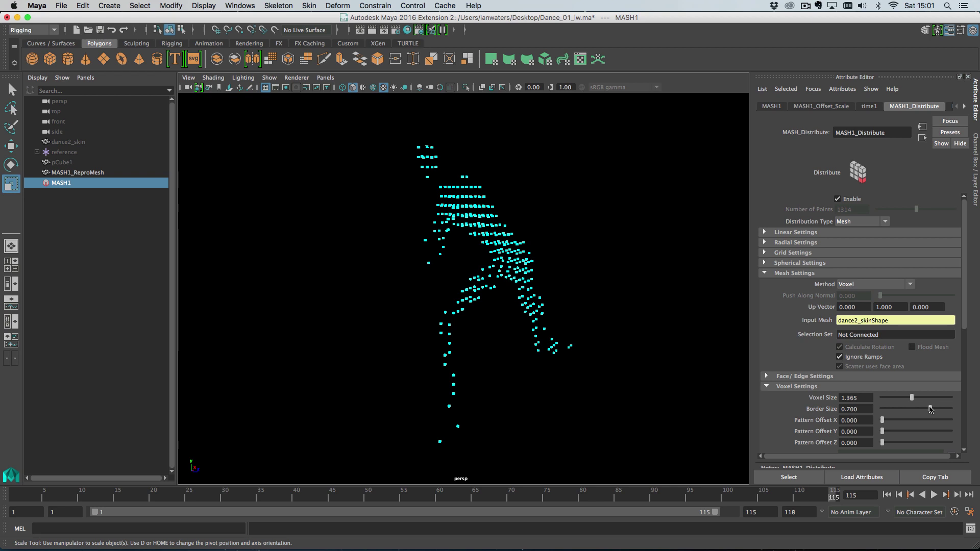
left_click_drag(930, 409, 886, 442)
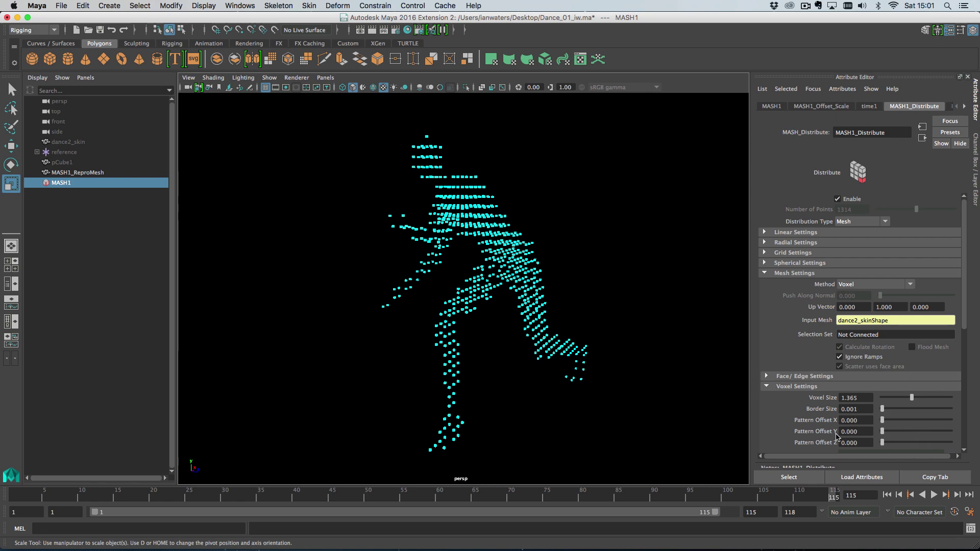
left_click_drag(589, 368, 582, 330, "alt")
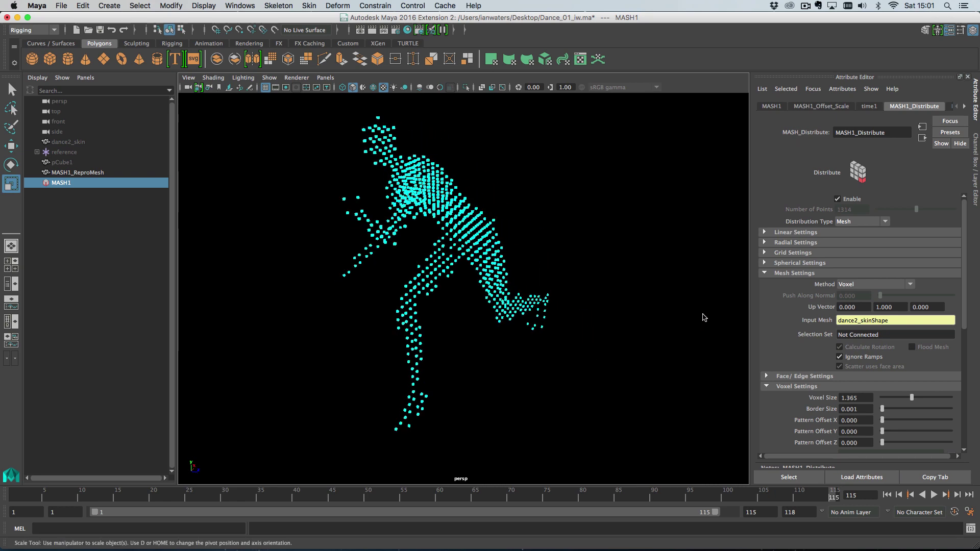
Set the MASH1 distribution method back to Scatter over the dancer's surface
left_click(854, 285)
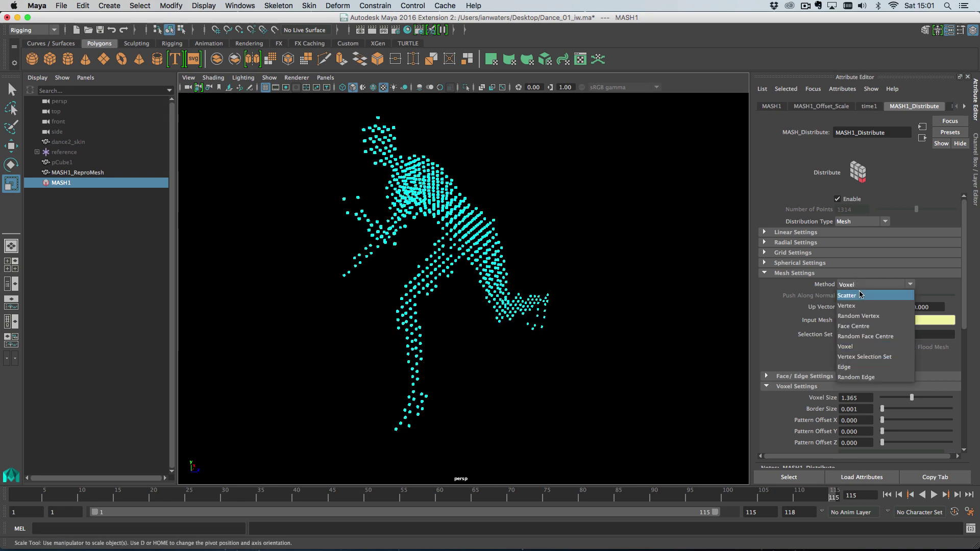
left_click(861, 295)
left_click_drag(610, 316, 535, 306, "alt")
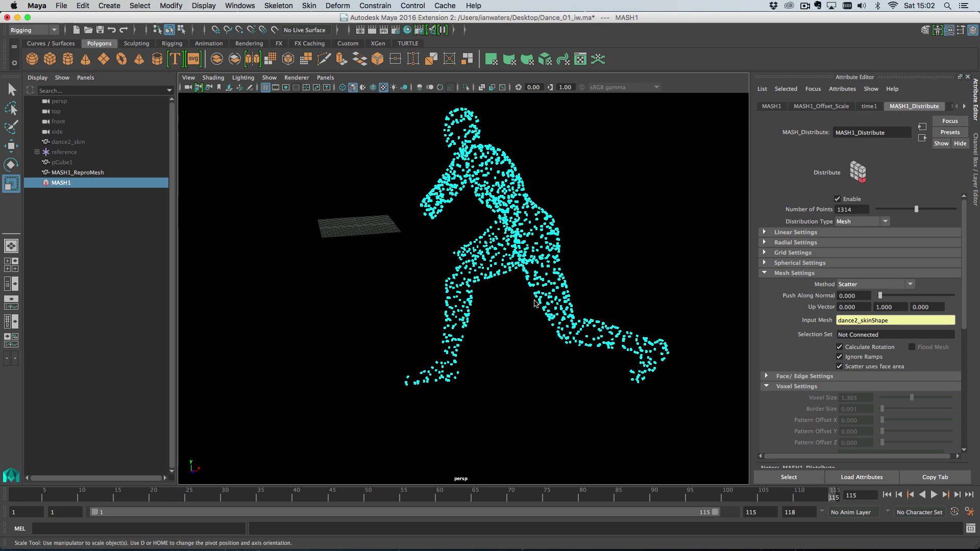
left_click_drag(548, 302, 615, 318, "alt")
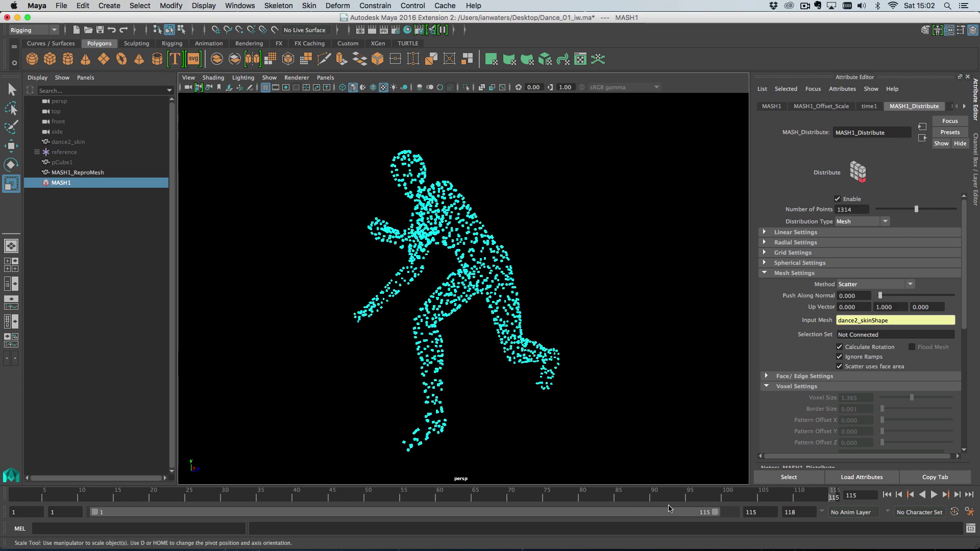
Play the dance animation and scrub the timeline to frame 115
key("alt+v")
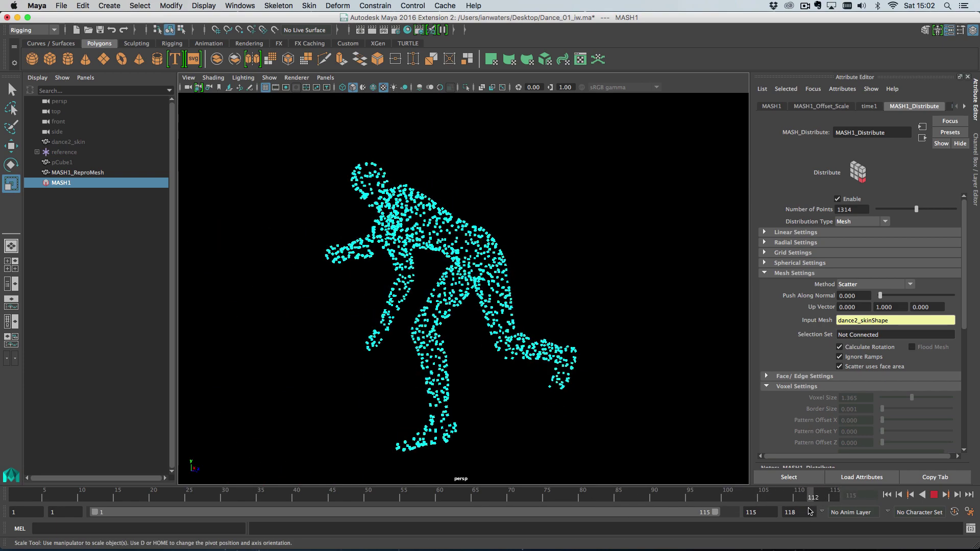
key("alt+v")
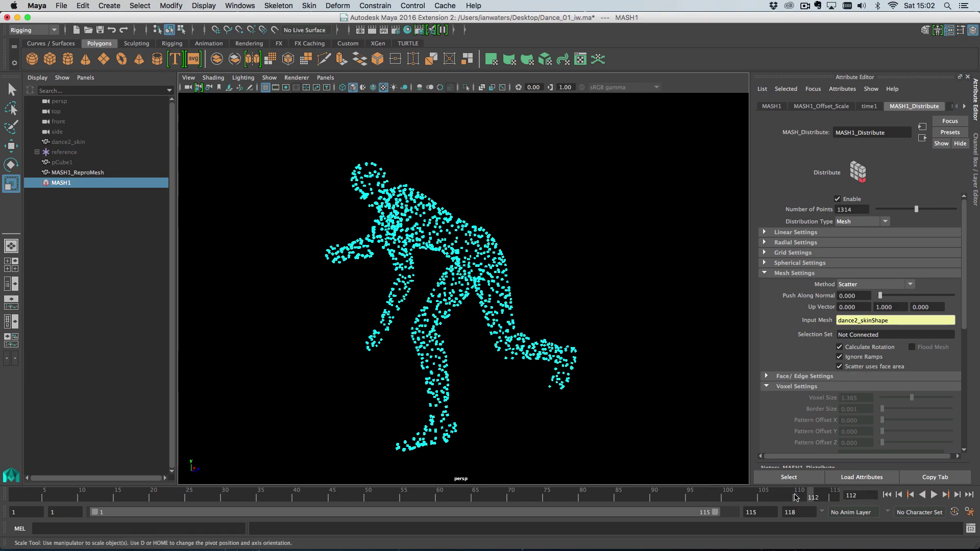
key("alt+v")
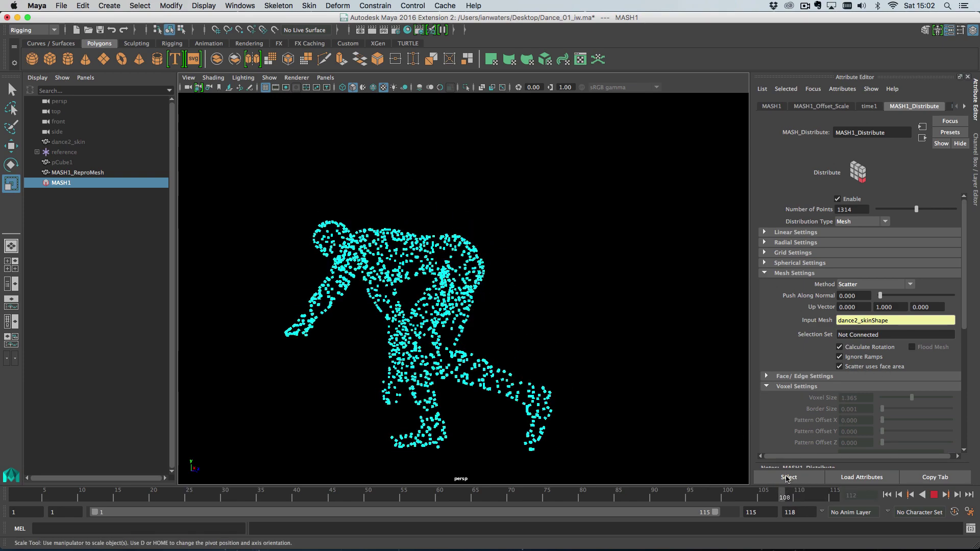
key("alt+v")
left_click_drag(796, 497, 845, 500)
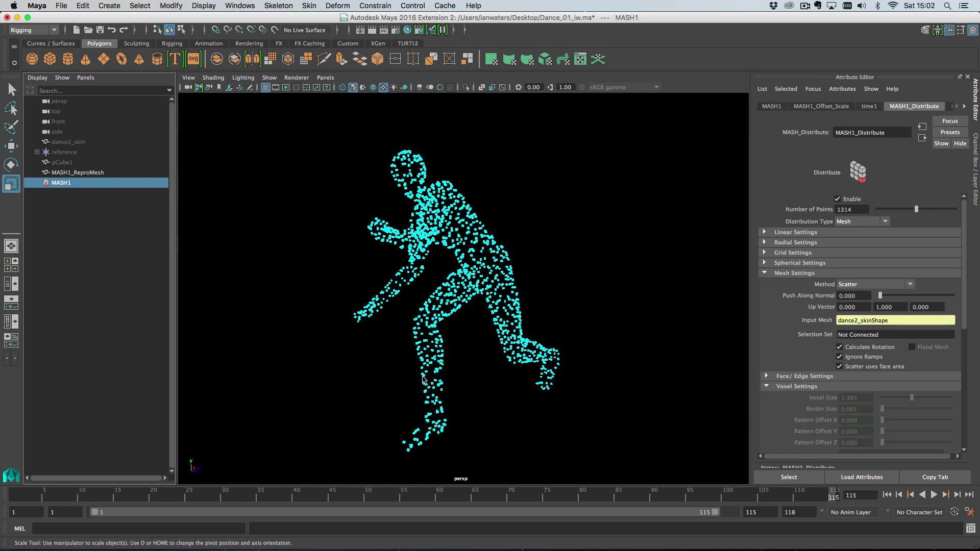
Run MASH Create Mesh from Points, then inspect MASH1 and meshFromPoints1 in the Outliner
left_click(110, 5)
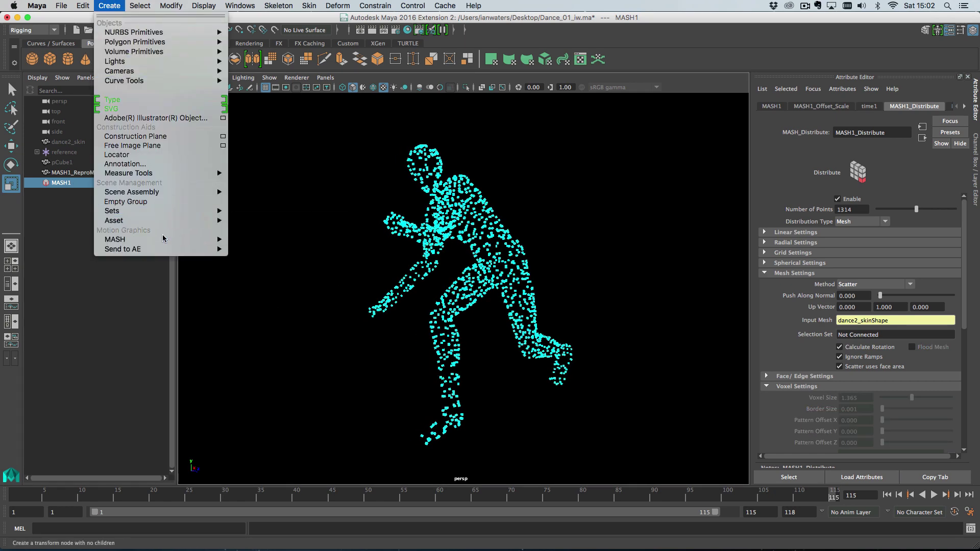
mouse_move(163, 240)
mouse_move(296, 254)
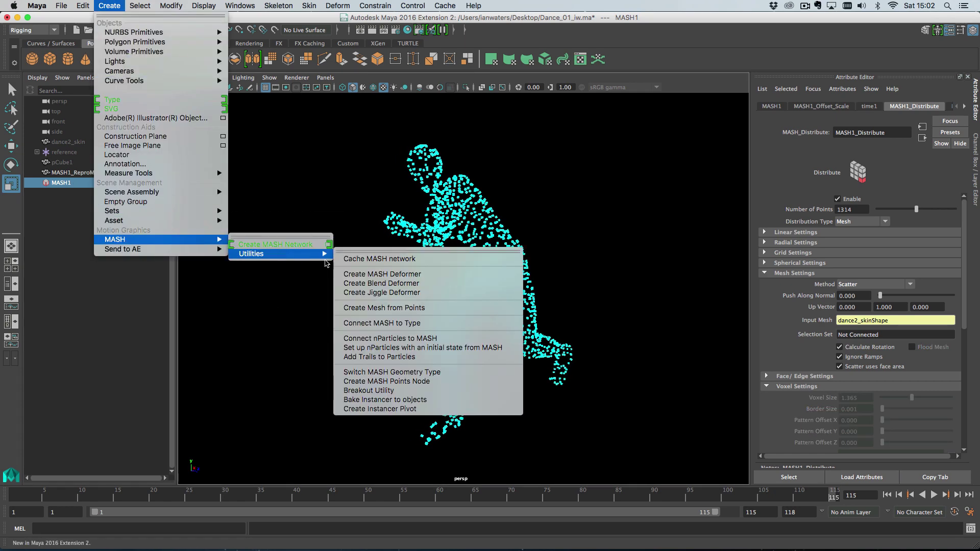
left_click(390, 309)
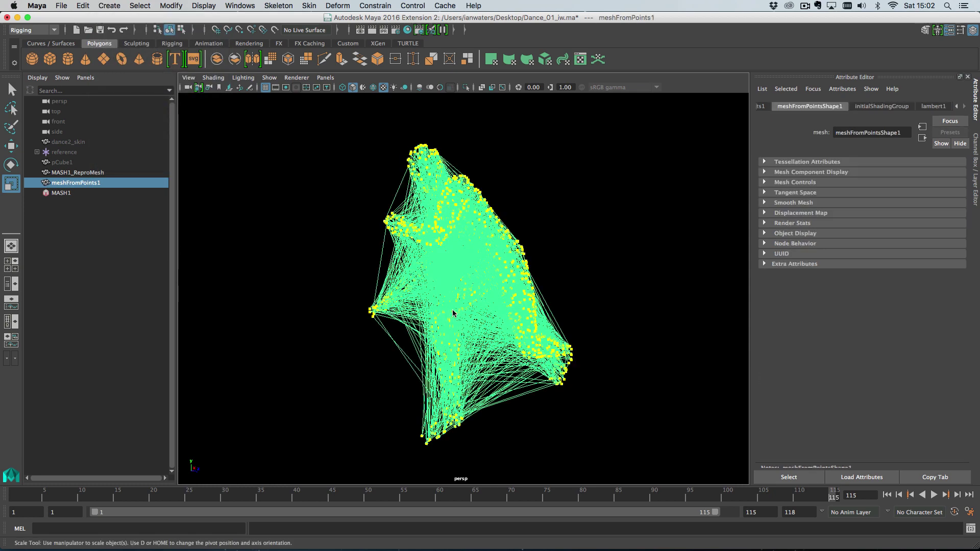
left_click(90, 195)
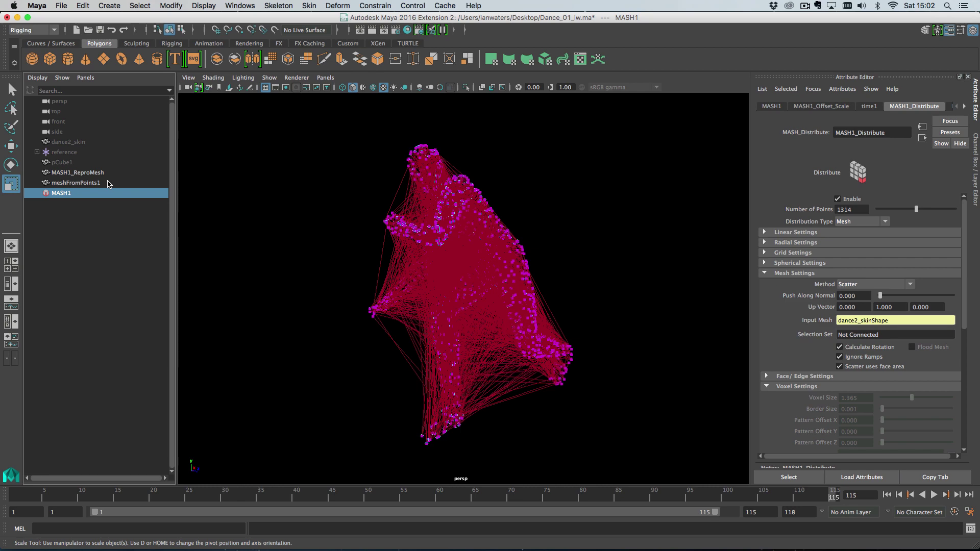
left_click(109, 183)
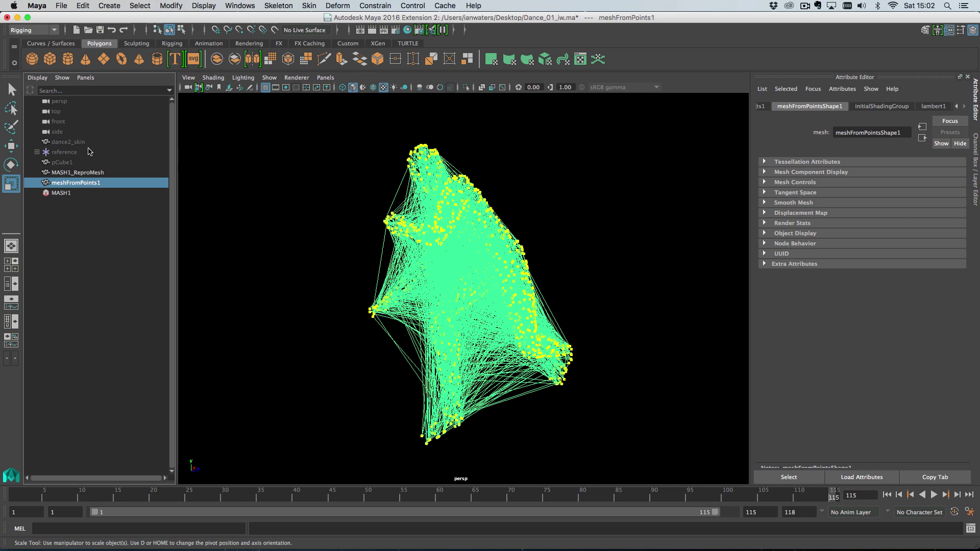
Bind Skin meshFromPoints1 to the hips joint and play the animation to check it
left_click(37, 152)
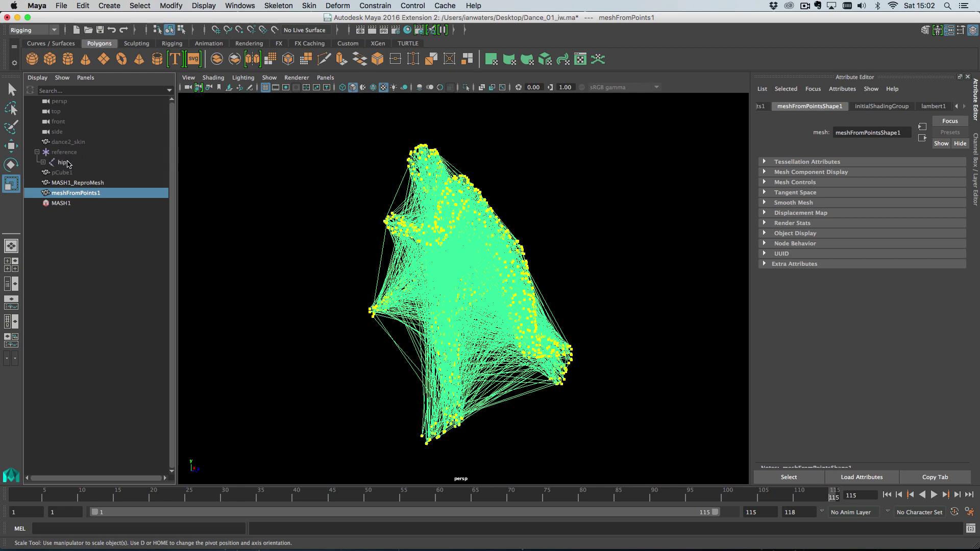
left_click(71, 163)
left_click(90, 194, "ctrl")
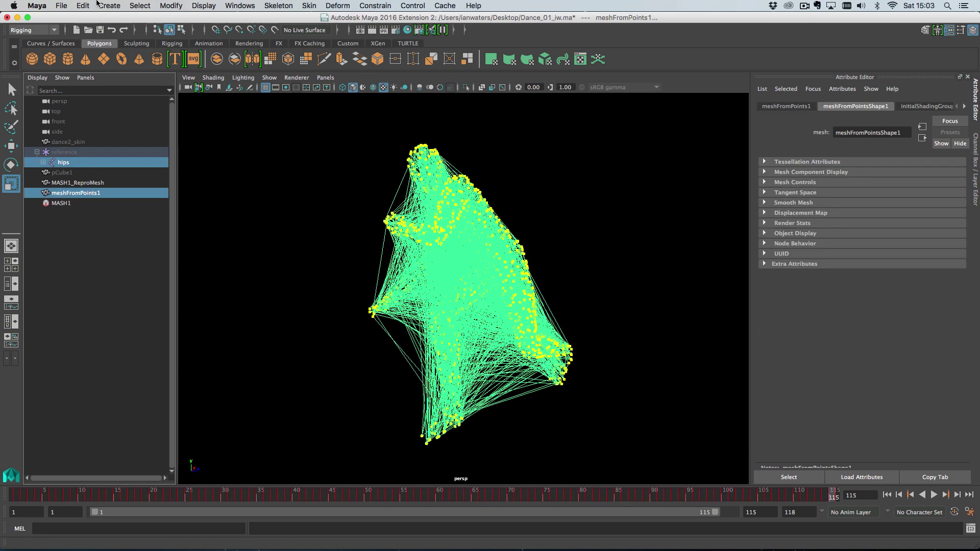
left_click(109, 6)
mouse_move(305, 6)
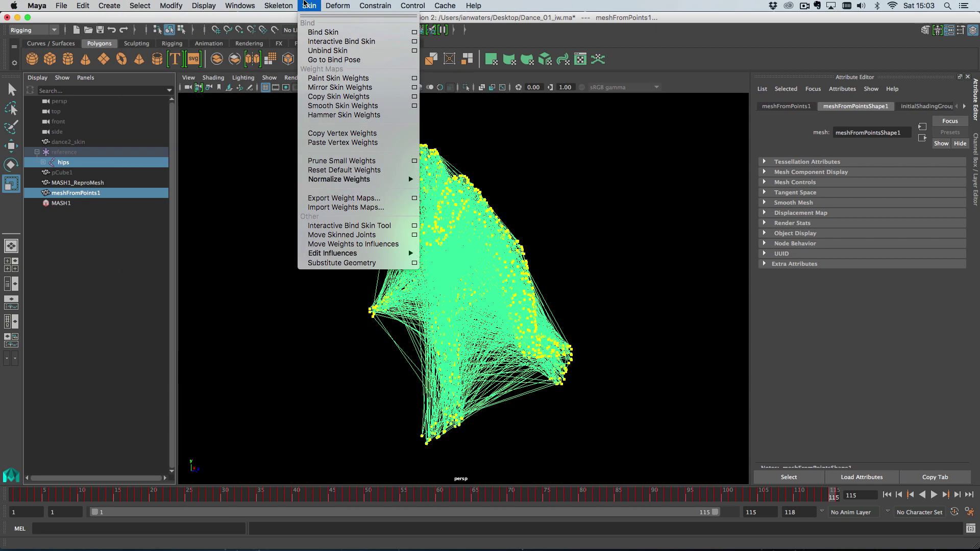
left_click(322, 32)
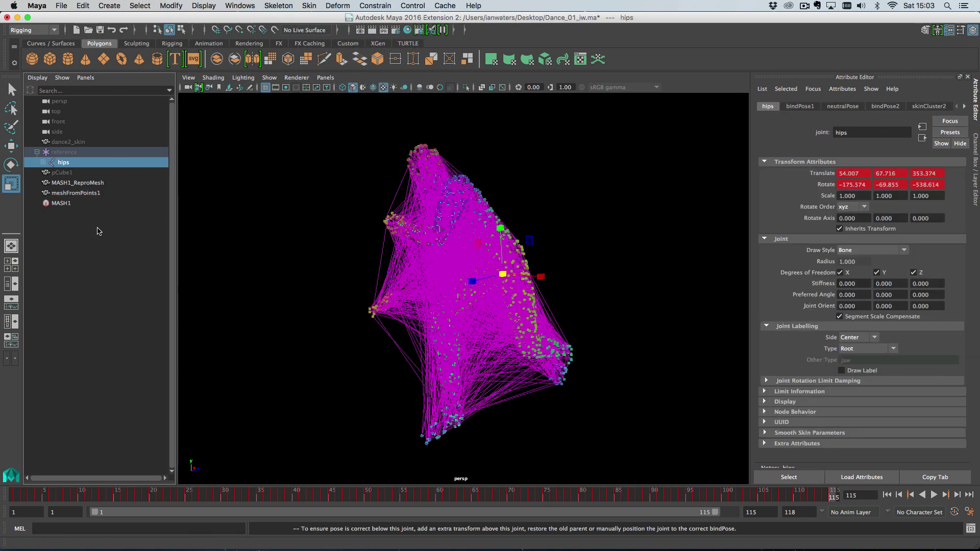
left_click(88, 193)
key("alt+v")
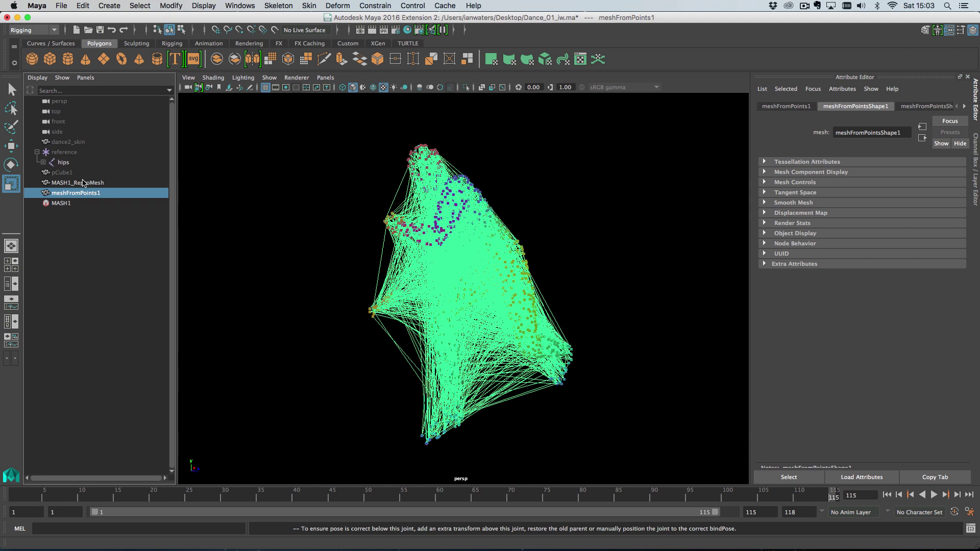
Copy skin weights from dance2_skin onto meshFromPoints1
left_click(63, 143)
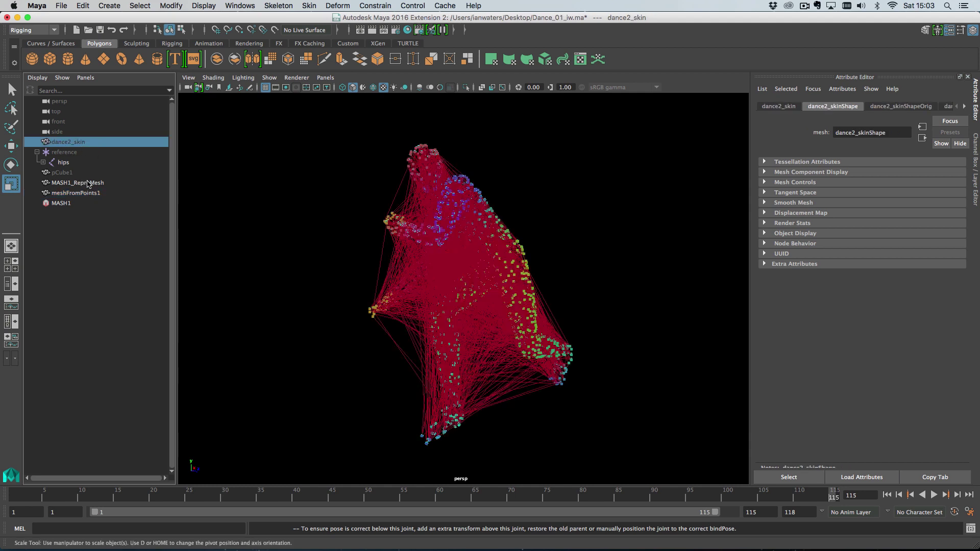
left_click(84, 196, "ctrl")
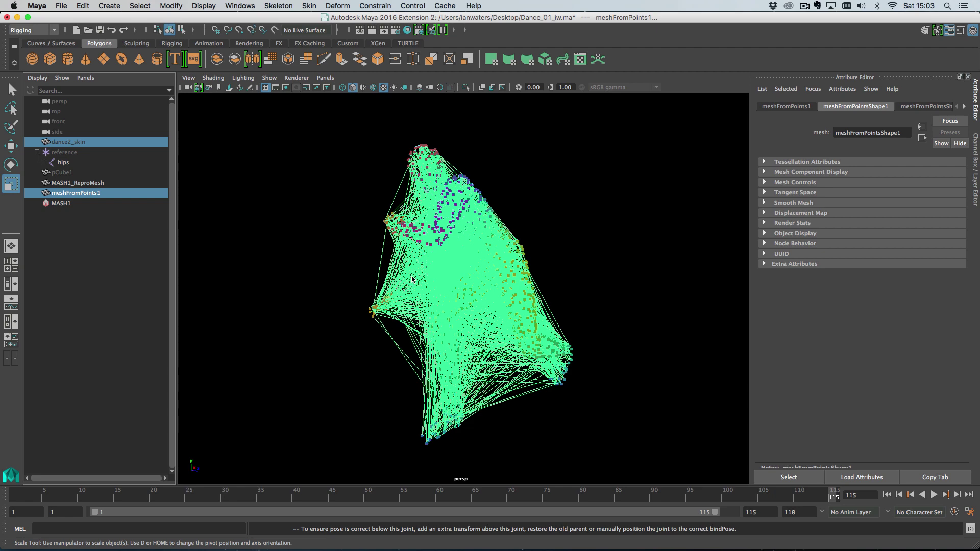
left_click(338, 6)
mouse_move(305, 4)
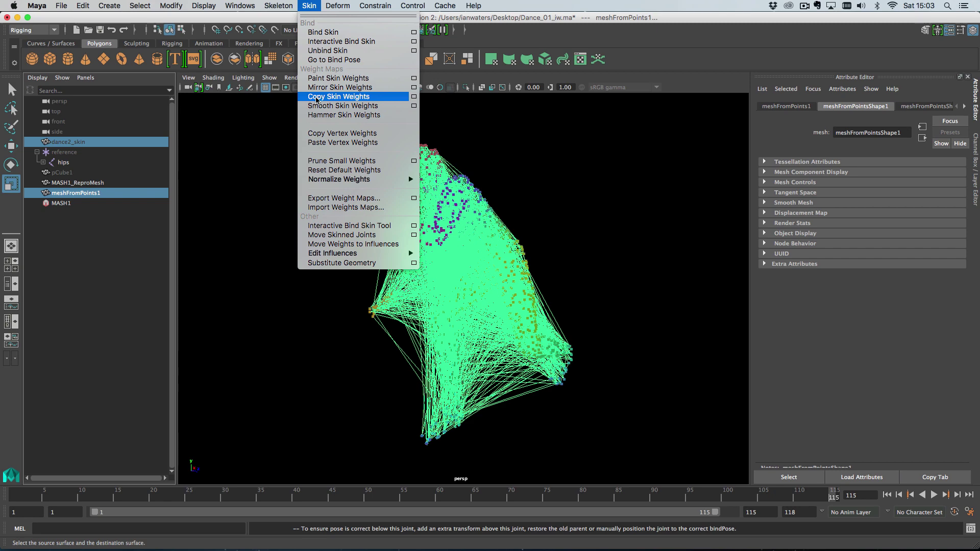
left_click(317, 97)
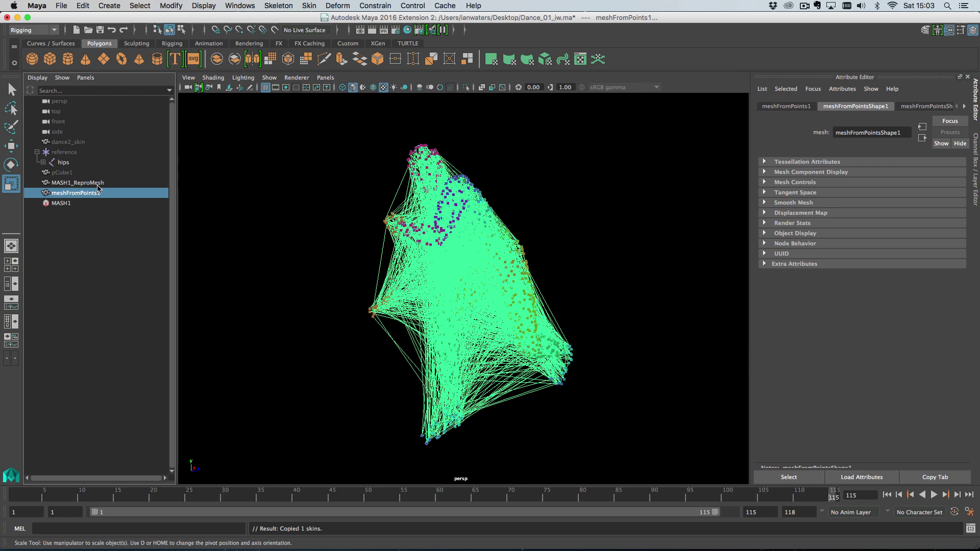
Hide MASH1_ReproMesh, select meshFromPoints1, and scrub back to frame 87
left_click(112, 183)
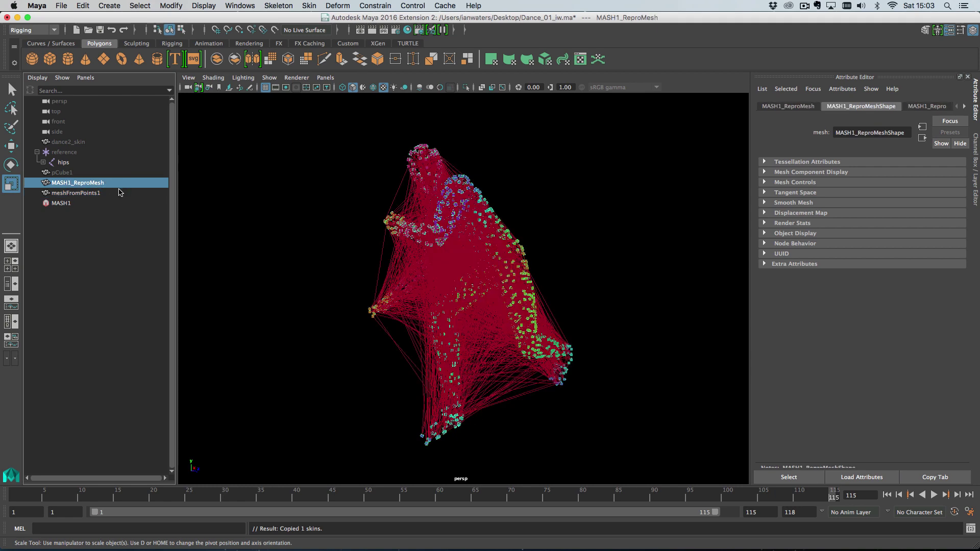
key("ctrl+h")
left_click(125, 194)
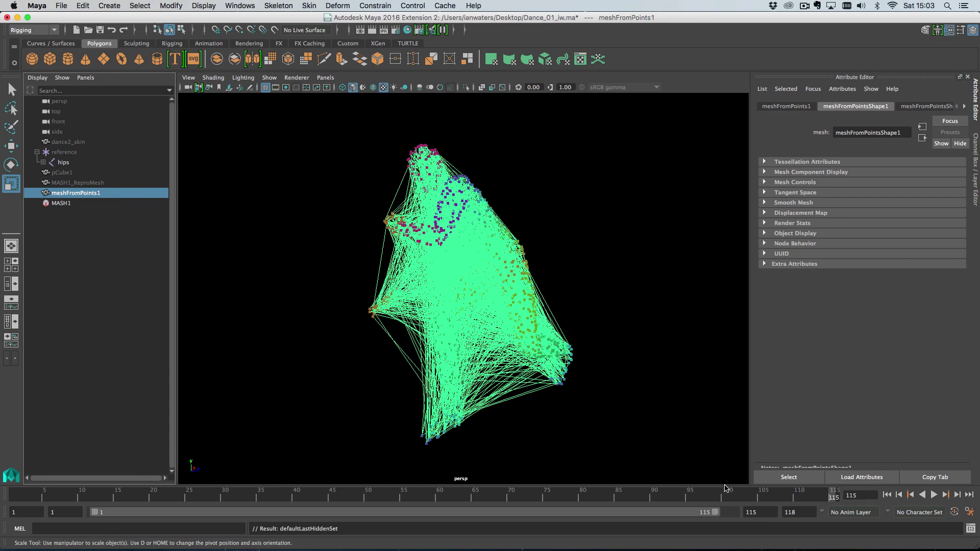
left_click_drag(808, 498, 643, 504)
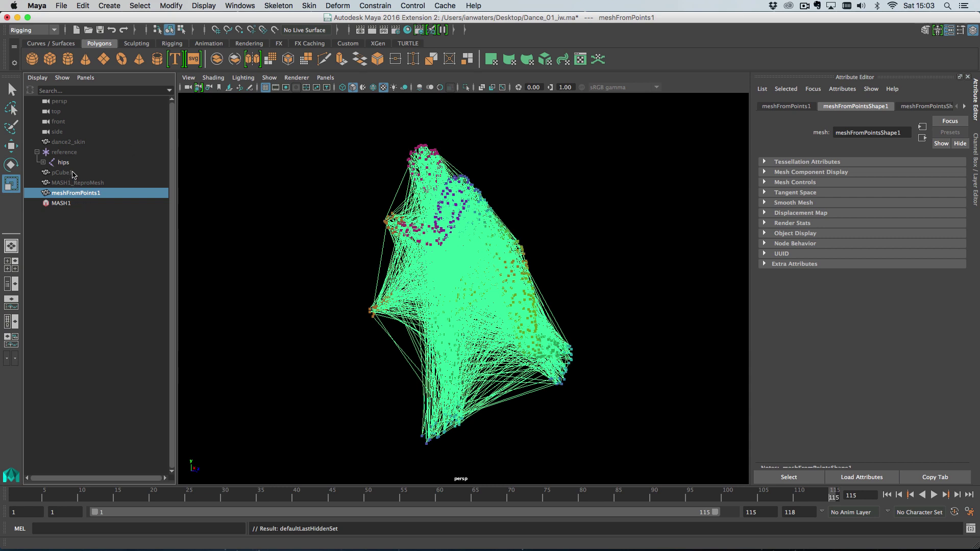
Create a new polygon cube and build a MASH network from it
left_click(50, 58)
left_click(109, 6)
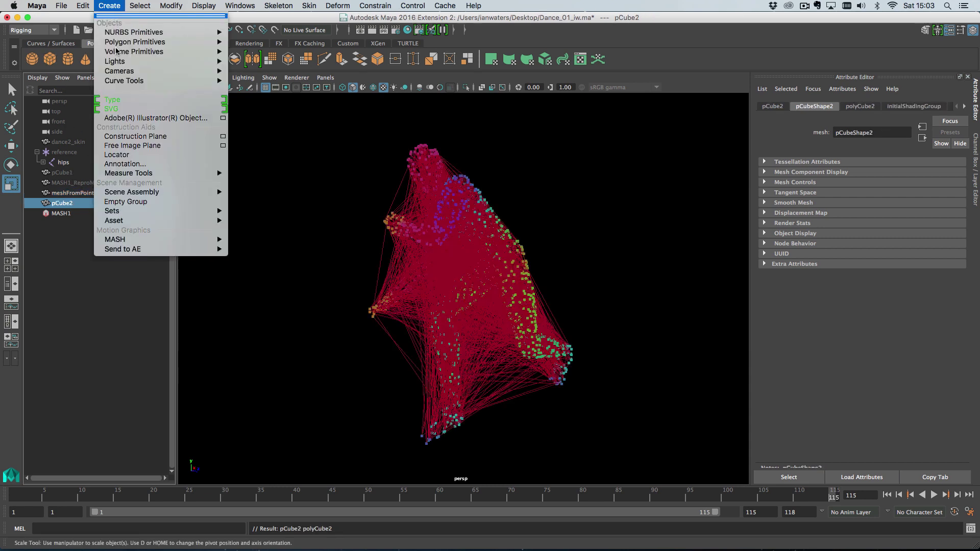
mouse_move(175, 239)
left_click(273, 240)
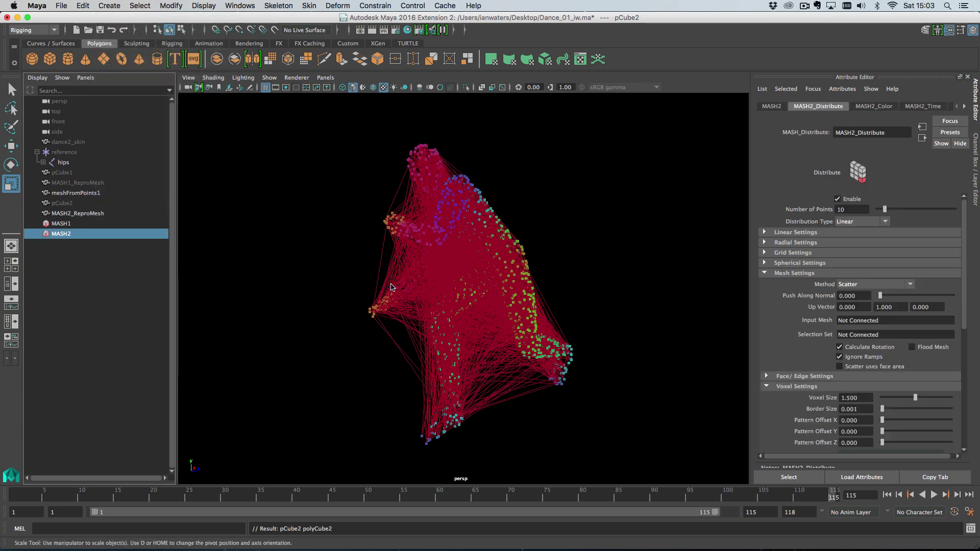
right_click_drag(509, 338, 370, 283, "alt")
mouse_move(291, 285)
left_mouse_down("alt")
mouse_move(243, 313)
mouse_move(298, 302)
left_mouse_up("alt")
middle_click_drag(298, 301, 309, 313, "alt")
right_click_drag(309, 313, 342, 333, "alt")
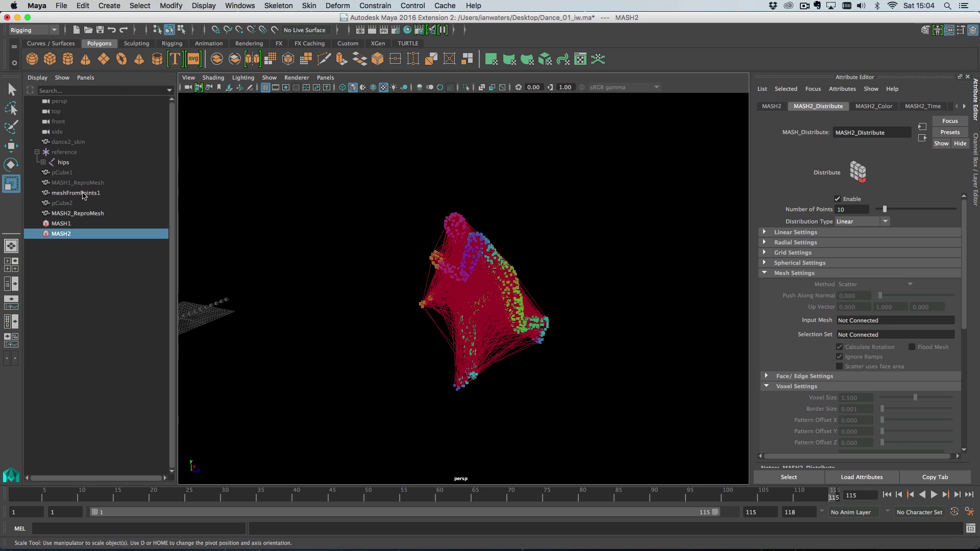
Use meshFromPoints1 as Input Mesh with Vertex method, then hide meshFromPoints1
middle_click_drag(79, 194, 889, 324)
left_click(863, 221)
left_click(844, 263)
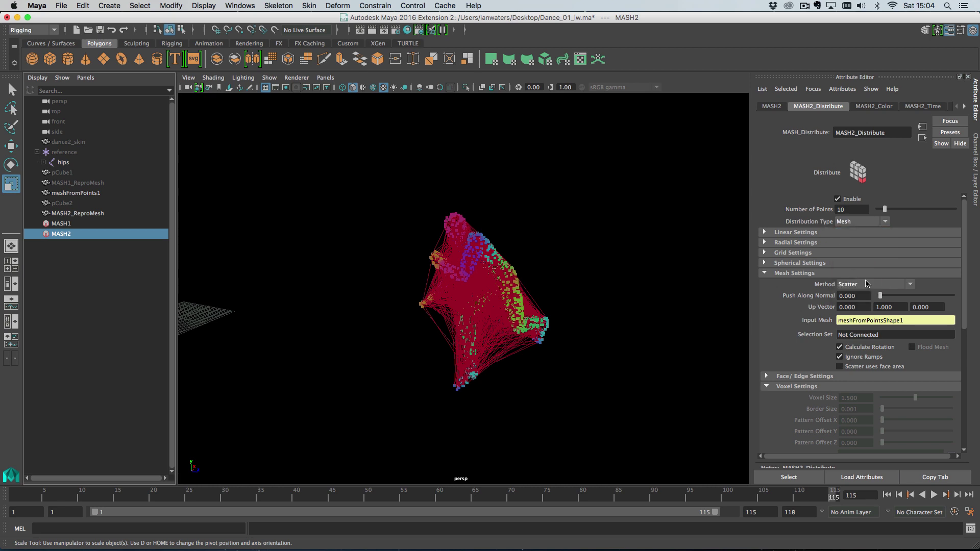
left_click(865, 286)
left_click(871, 305)
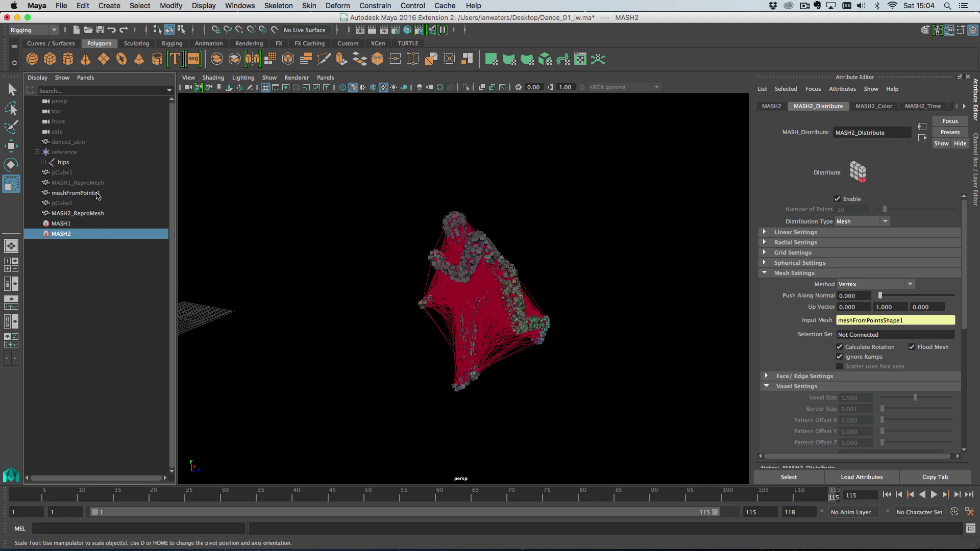
left_click(97, 194)
key("ctrl+h")
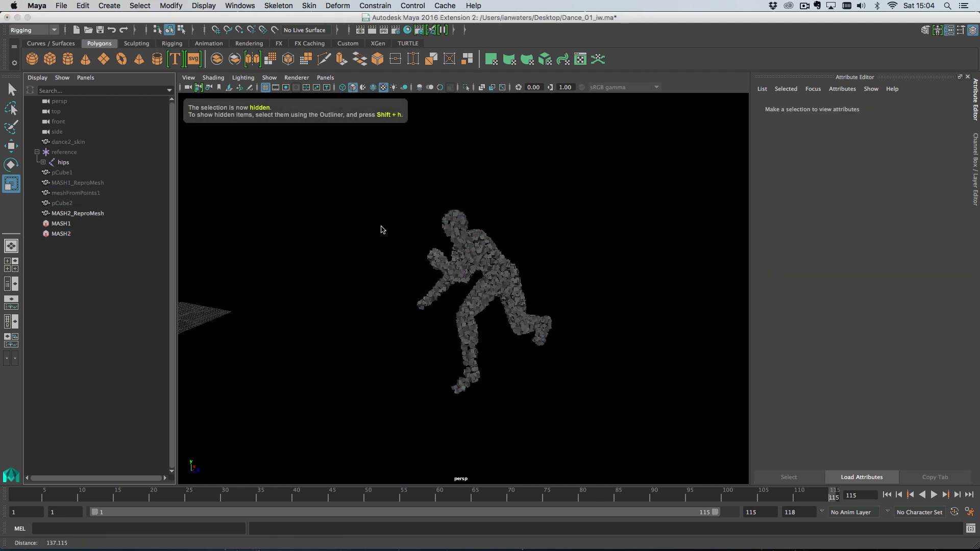
Scale the pCube2 source cube down so the cubes become tiny points
scroll(387, 234, "up", 2)
left_click(91, 204)
middle_click_drag(308, 317, 393, 301, "alt")
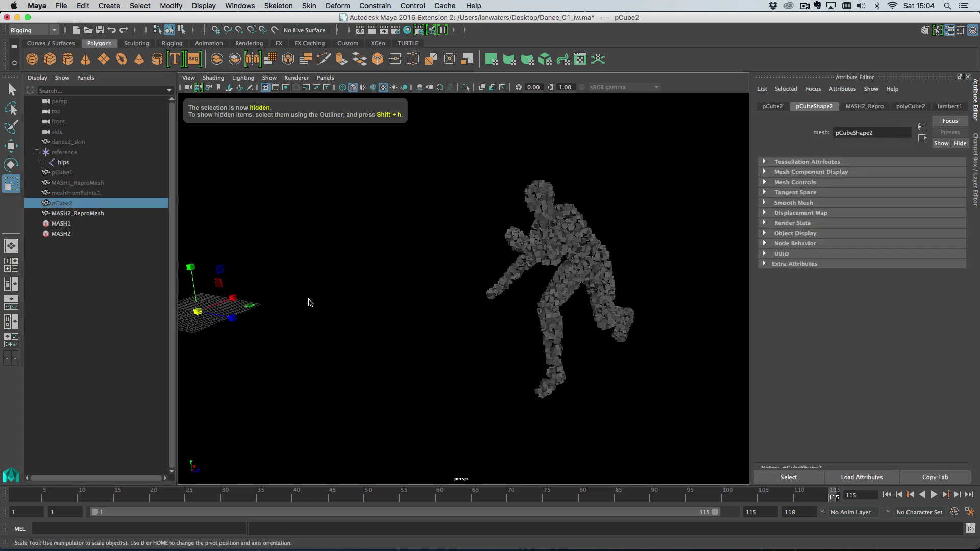
left_click_drag(197, 312, 188, 320)
Assign pCube2 the flat cyan surfaceShader1 material and frame the figure
right_click_drag(201, 313, 270, 531)
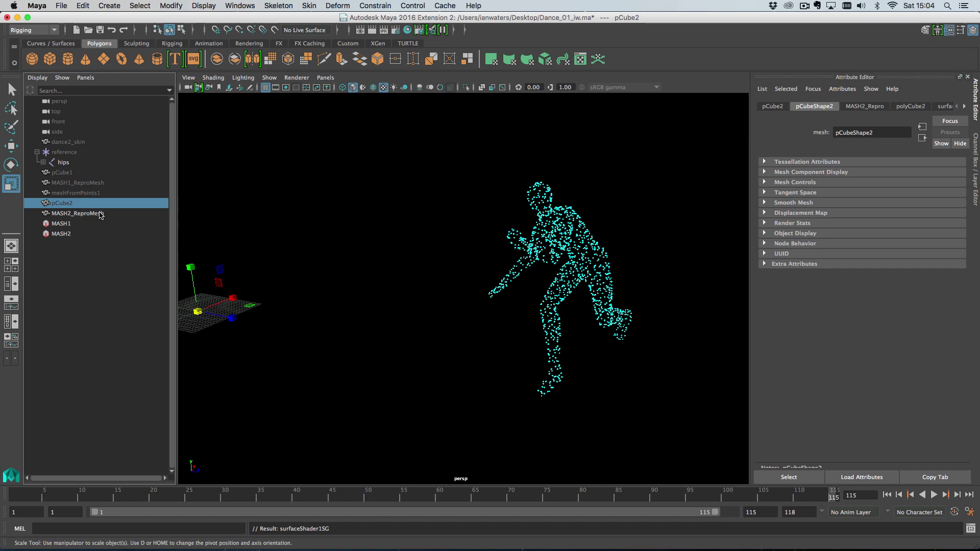
key("f")
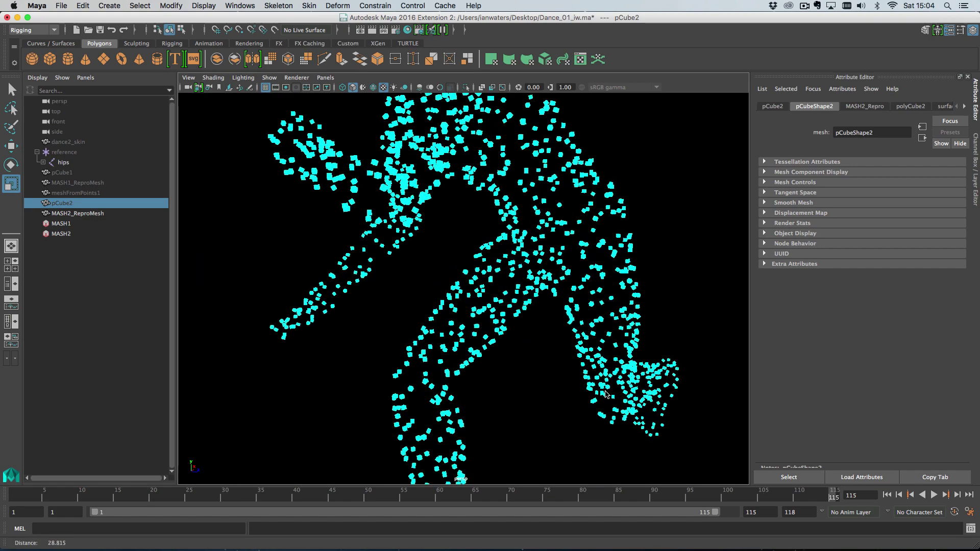
scroll(608, 395, "up", 5)
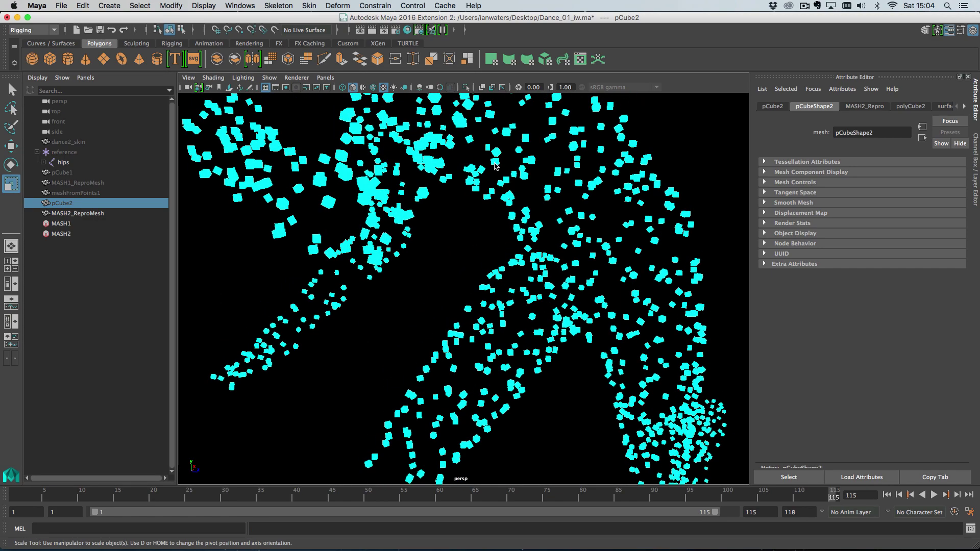
scroll(499, 176, "down", 8)
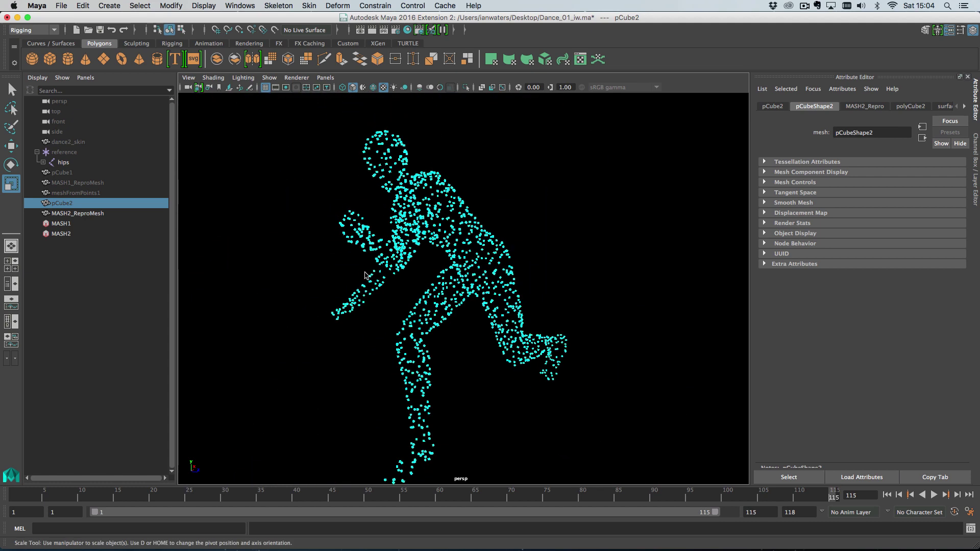
middle_click_drag(371, 278, 398, 267, "alt")
Uncheck Calculate Rotation in MASH2_Distribute's Mesh Settings
left_click(80, 192)
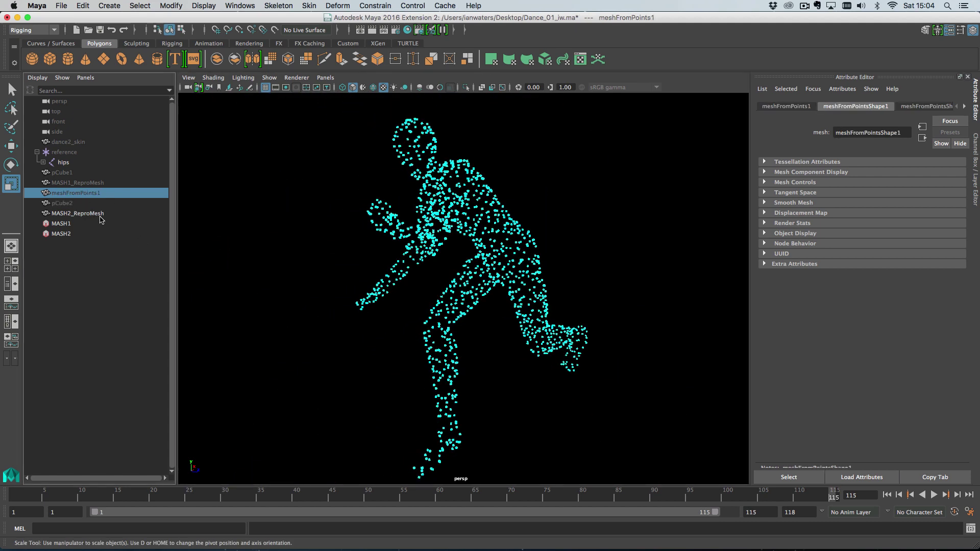
left_click(96, 214)
left_click(87, 234)
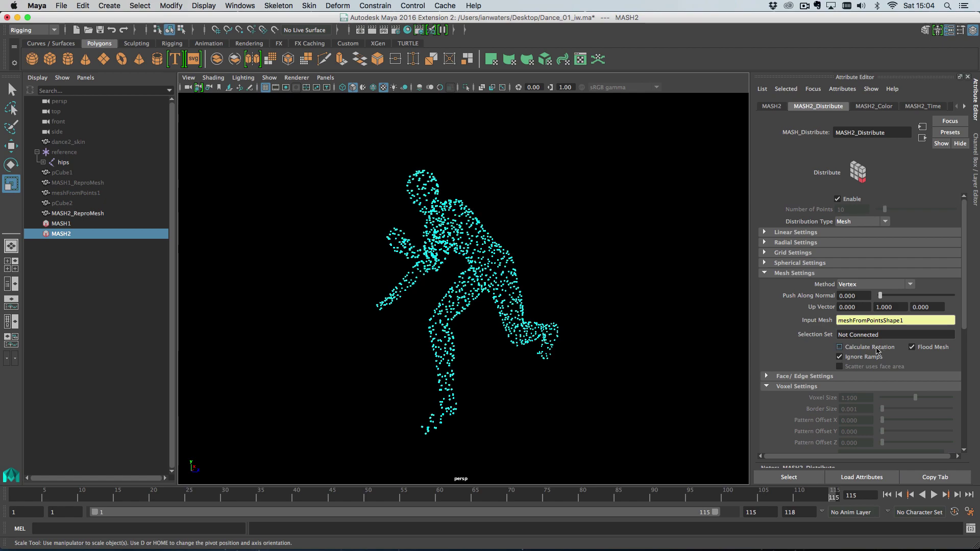
left_click(839, 347)
Scrub and play the dance animation to preview the cyan point figure
right_click_drag(816, 436, 566, 357, "alt")
left_click_drag(567, 357, 613, 365, "alt")
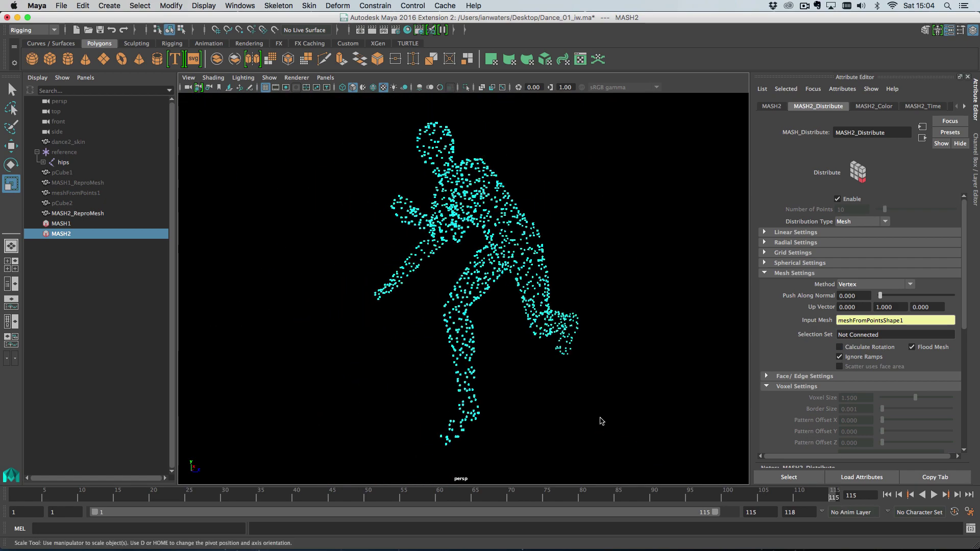
left_click_drag(514, 398, 602, 401, "alt")
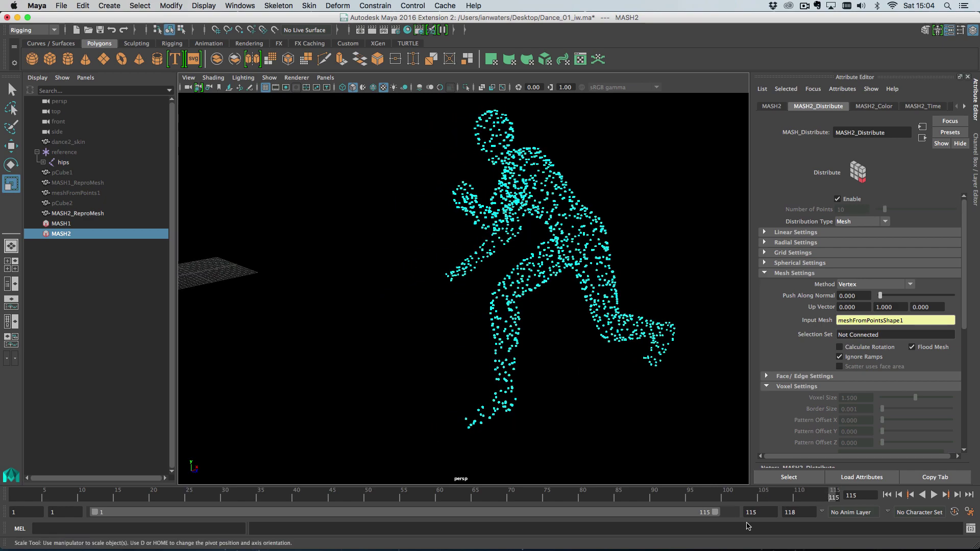
left_click_drag(821, 497, 784, 497)
left_click(933, 495)
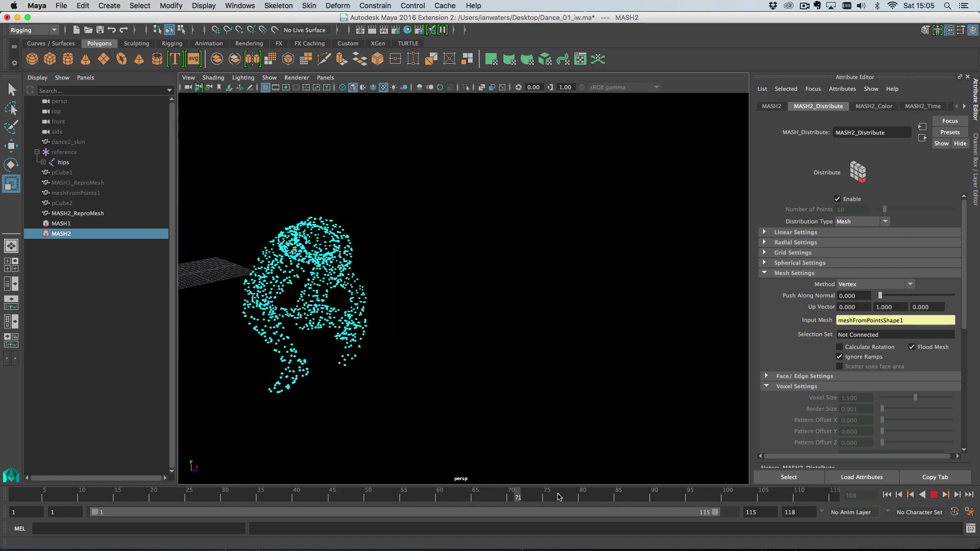
left_click(831, 500)
right_click_drag(532, 374, 413, 342, "alt")
middle_click_drag(414, 342, 451, 374, "alt")
left_click_drag(451, 374, 475, 382, "alt")
key("alt+v")
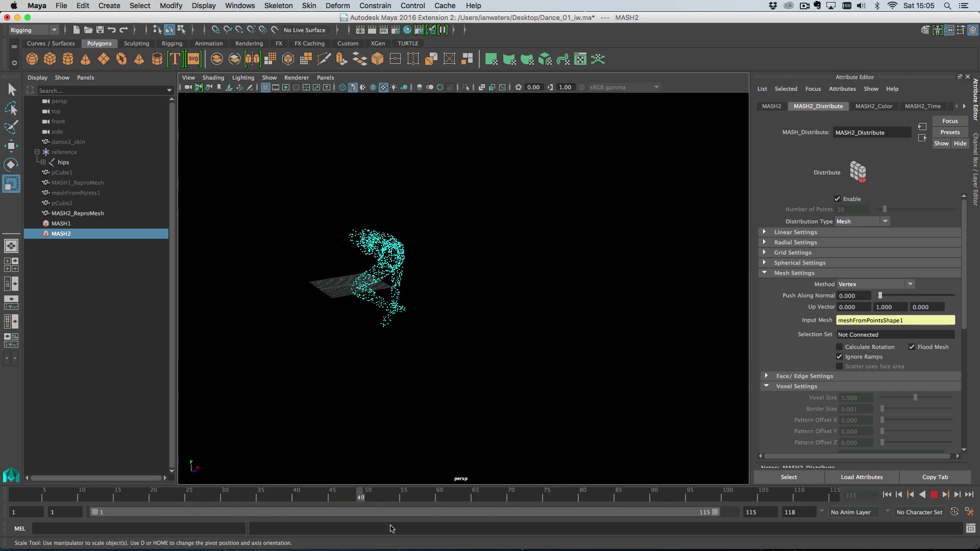
Hide MASH2_ReproMesh and unhide MASH1_ReproMesh
left_click(95, 213)
key("ctrl+h")
left_click(97, 183)
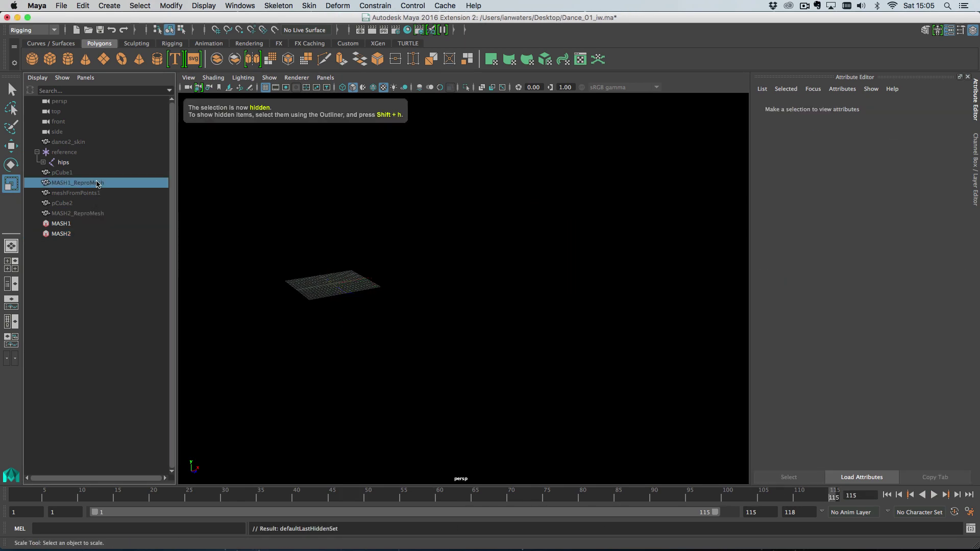
key("shift+h")
left_click_drag(627, 367, 585, 338, "alt")
left_click(567, 330)
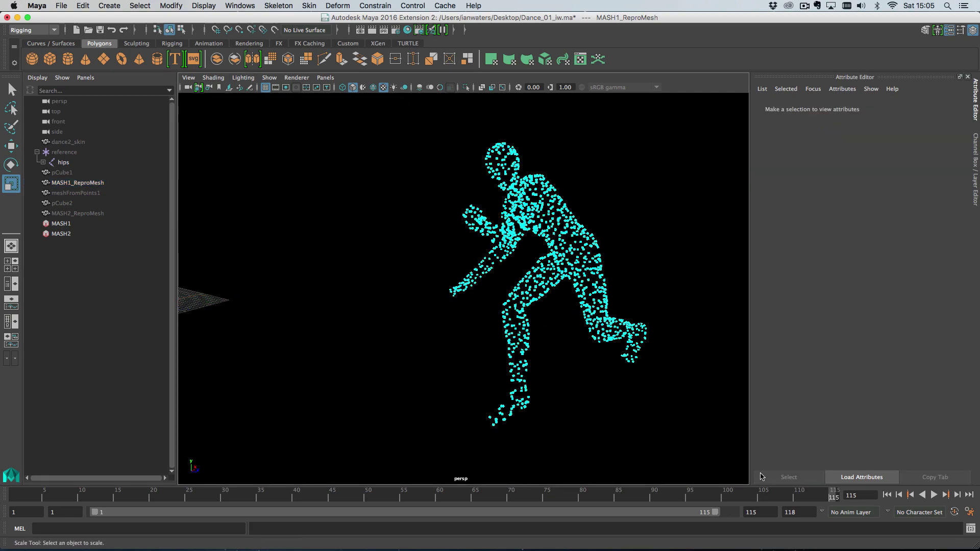
mouse_move(819, 493)
left_mouse_down()
mouse_move(807, 494)
mouse_move(835, 496)
left_mouse_up()
Switch MASH1's distribution method to Voxel and orbit to inspect the cube grid
left_click(60, 224)
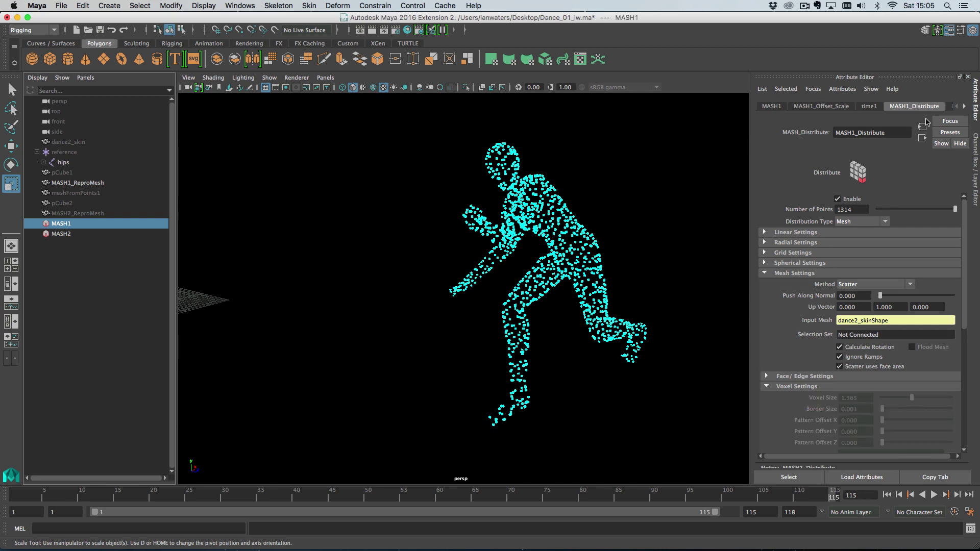
left_click(865, 283)
left_click(870, 347)
left_click_drag(627, 301, 644, 325, "alt")
middle_click_drag(644, 325, 563, 318, "alt")
left_click_drag(564, 318, 561, 326, "alt")
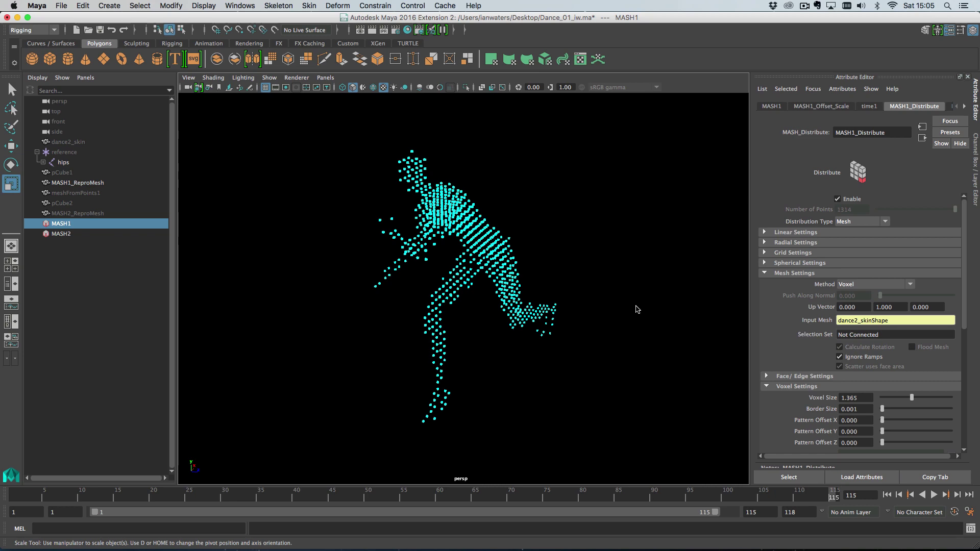
left_click_drag(633, 307, 597, 316, "alt")
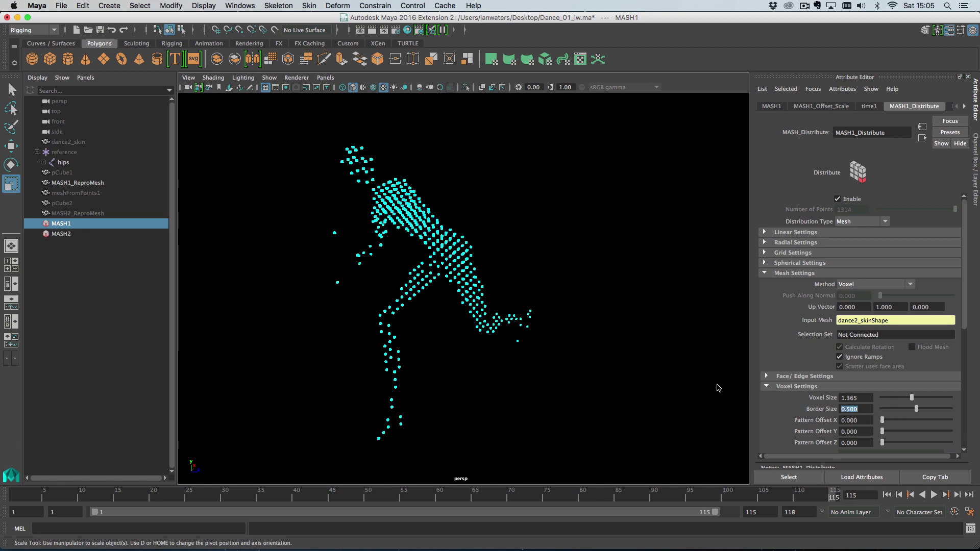
left_click_drag(693, 386, 603, 380, "alt")
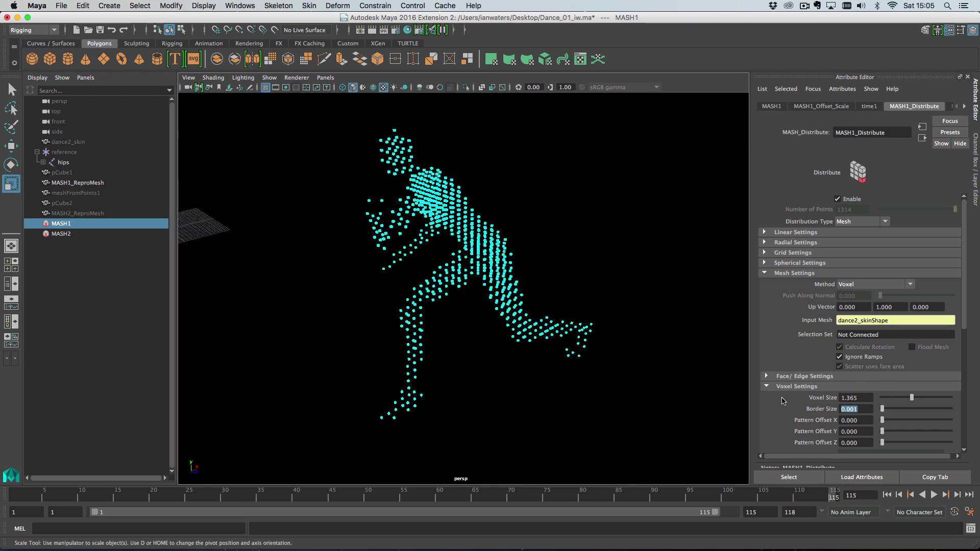
left_click_drag(626, 328, 648, 332, "alt")
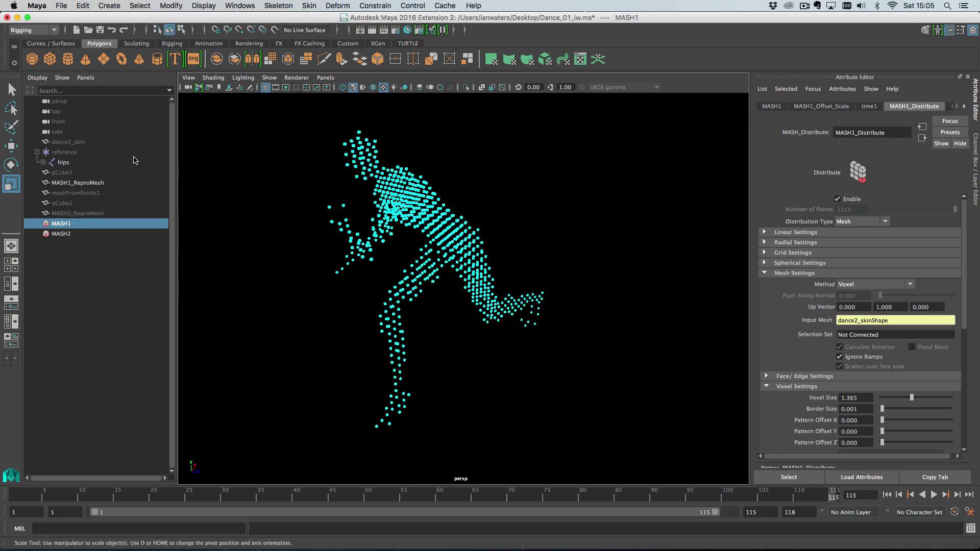
Unhide dance2_skin to compare against MASH1 and MASH2, then hide it again
left_click(71, 144)
key("shift+h")
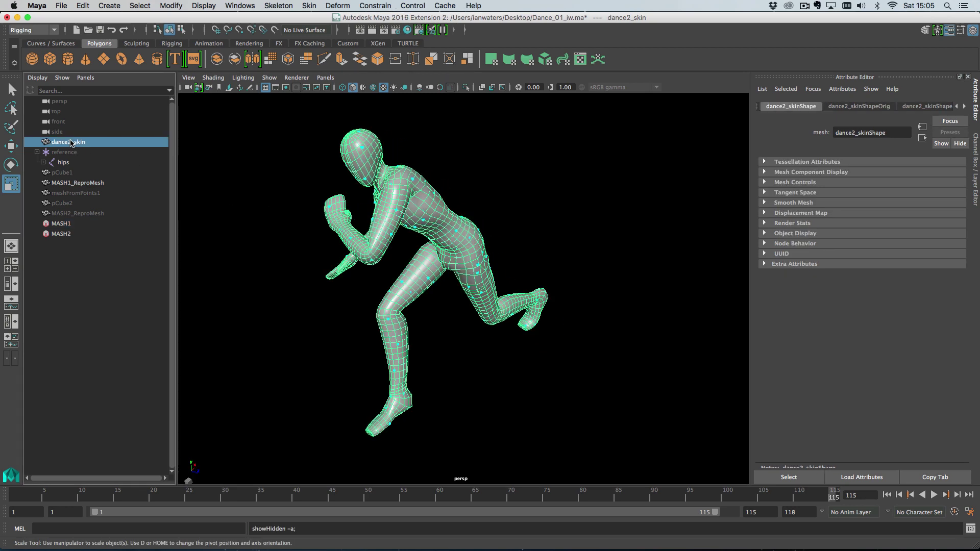
left_click_drag(359, 245, 299, 255, "alt")
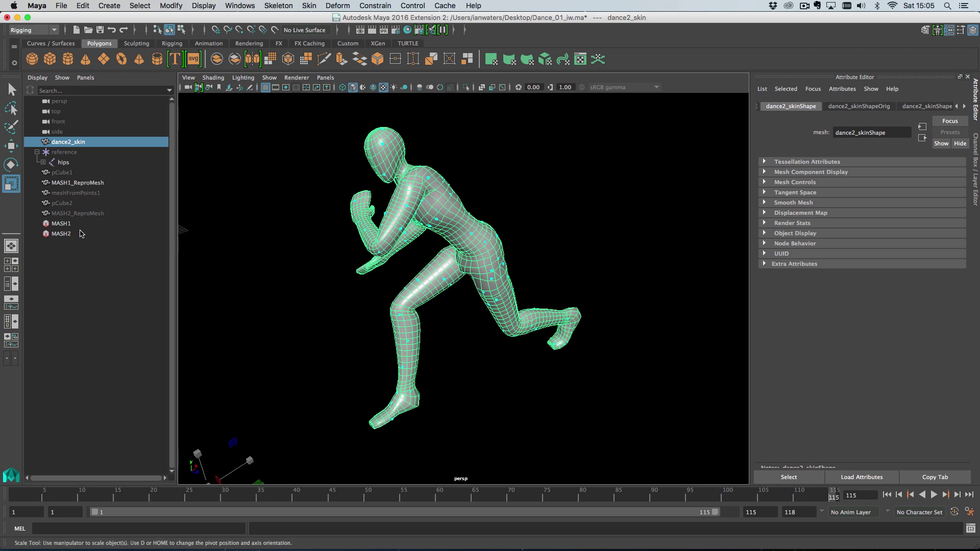
left_click(61, 234)
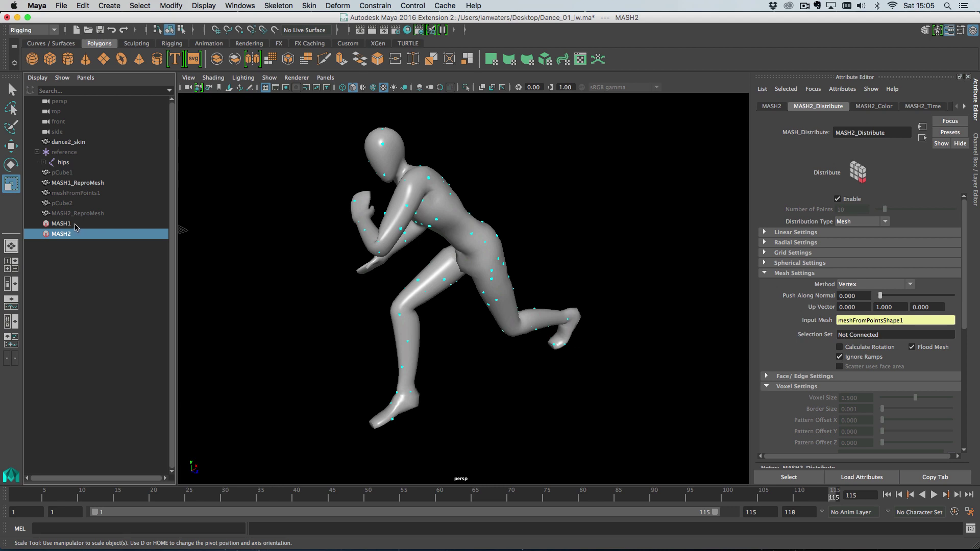
left_click(93, 226)
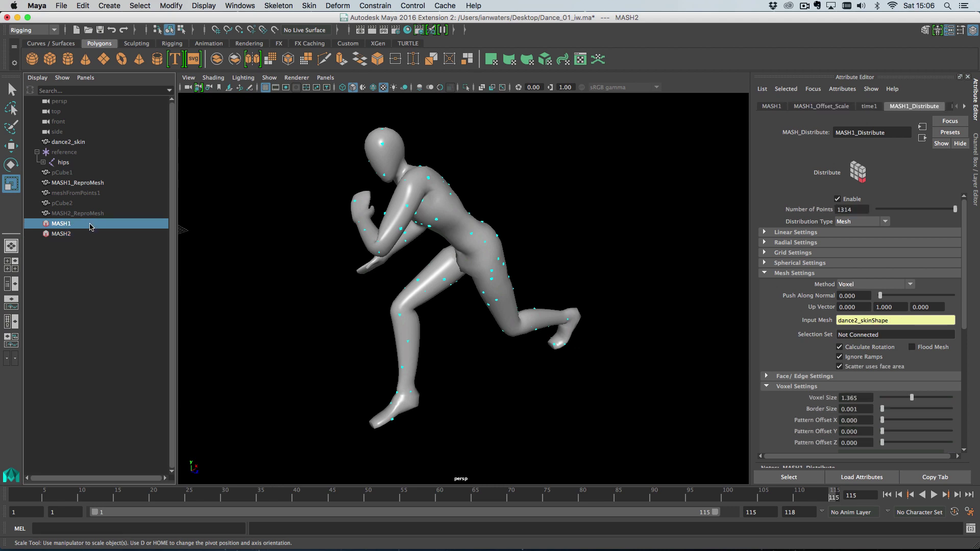
left_click(417, 182)
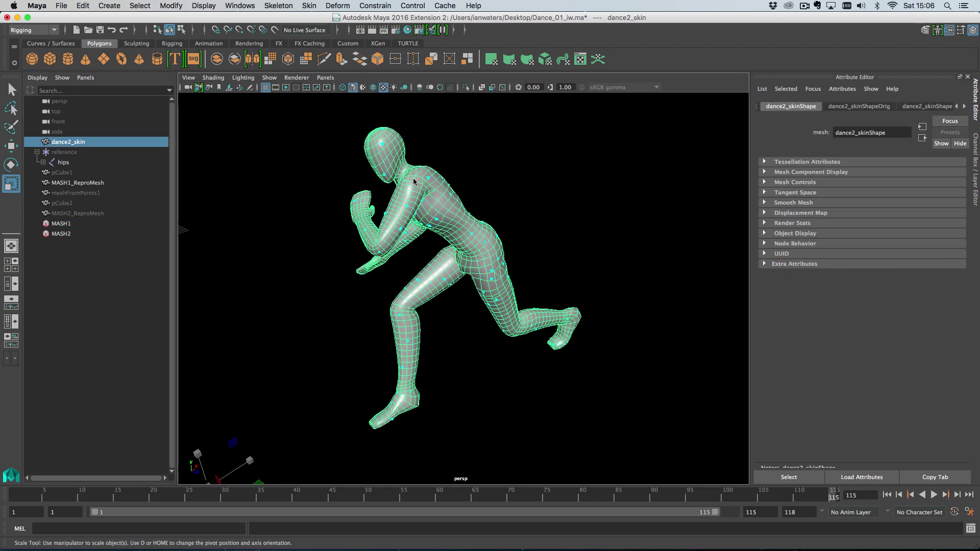
key("ctrl+h")
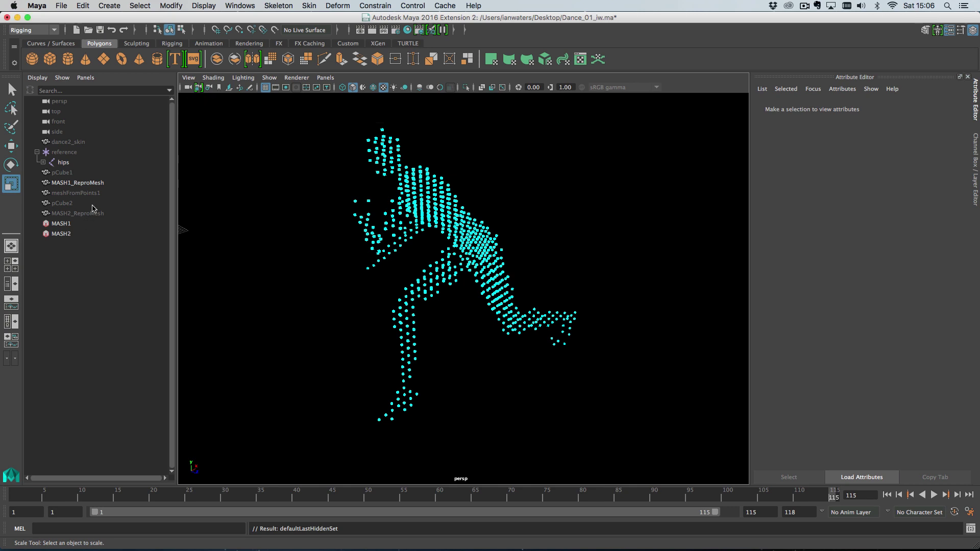
left_click(96, 182)
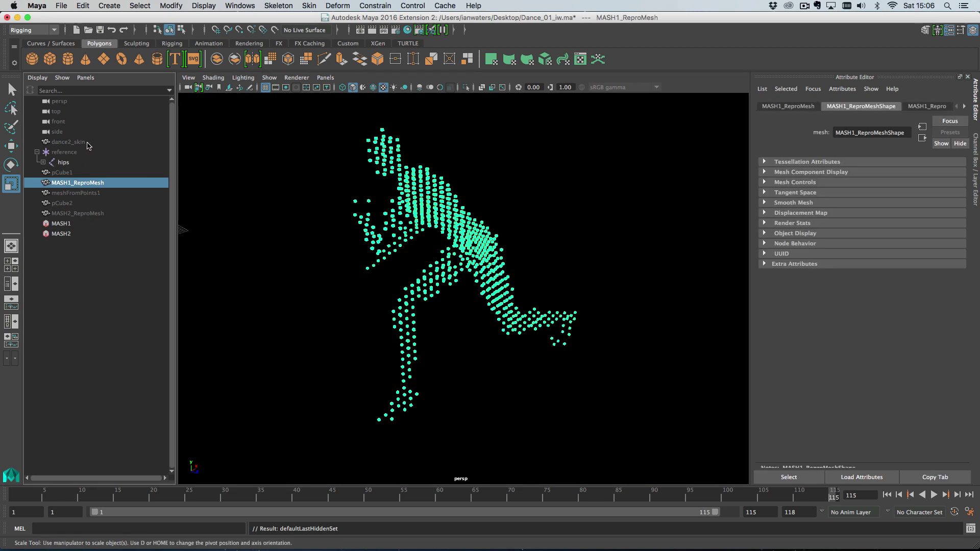
left_click(90, 225)
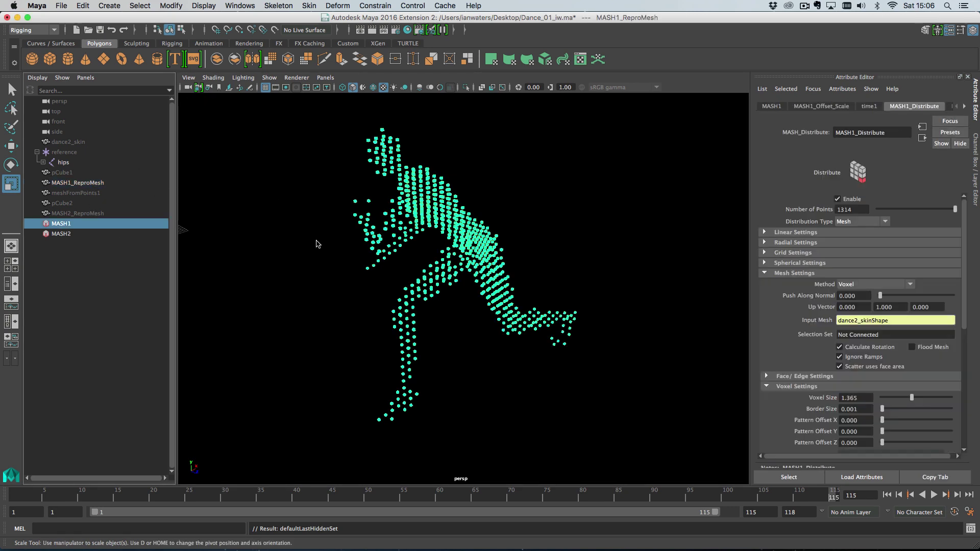
Build a new mesh, meshFromPoints2, from MASH1's points
left_click(118, 3)
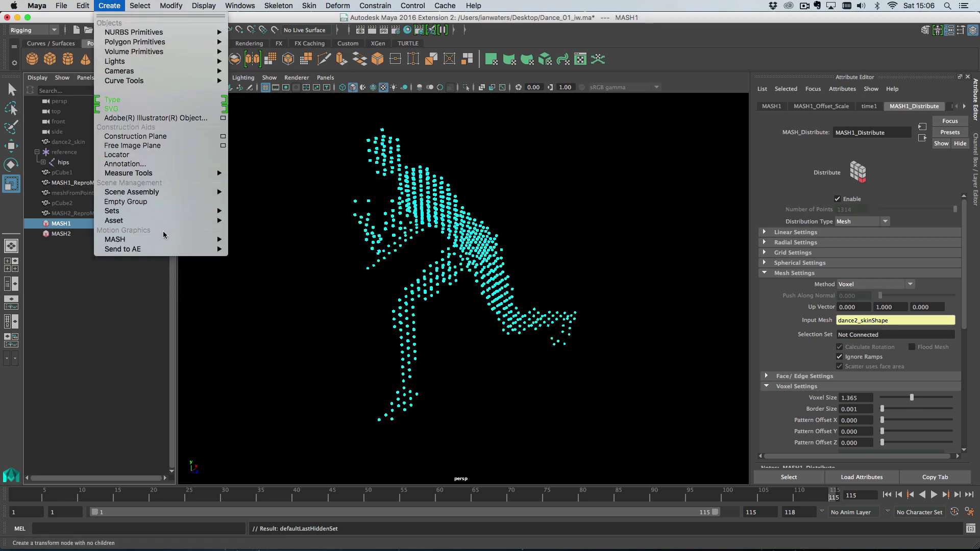
mouse_move(165, 239)
mouse_move(270, 255)
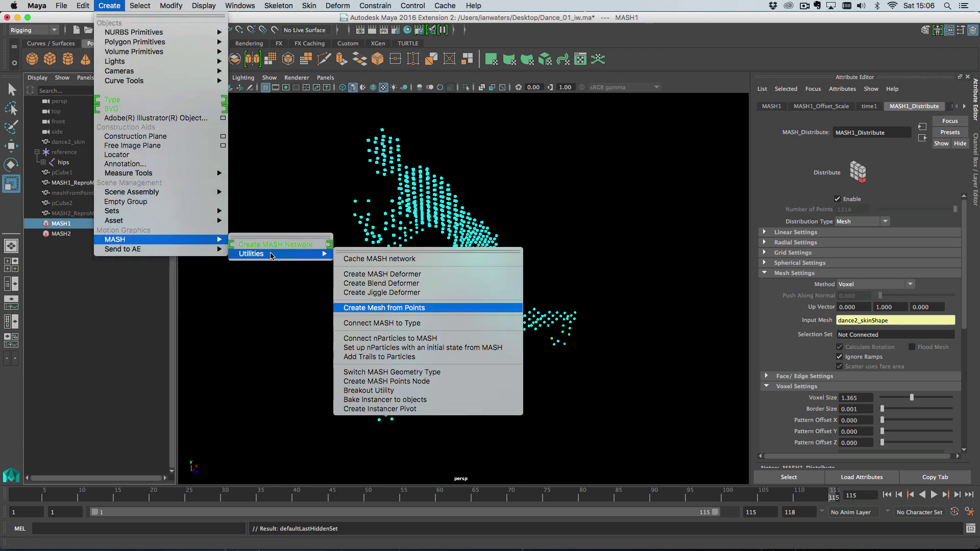
left_click(394, 308)
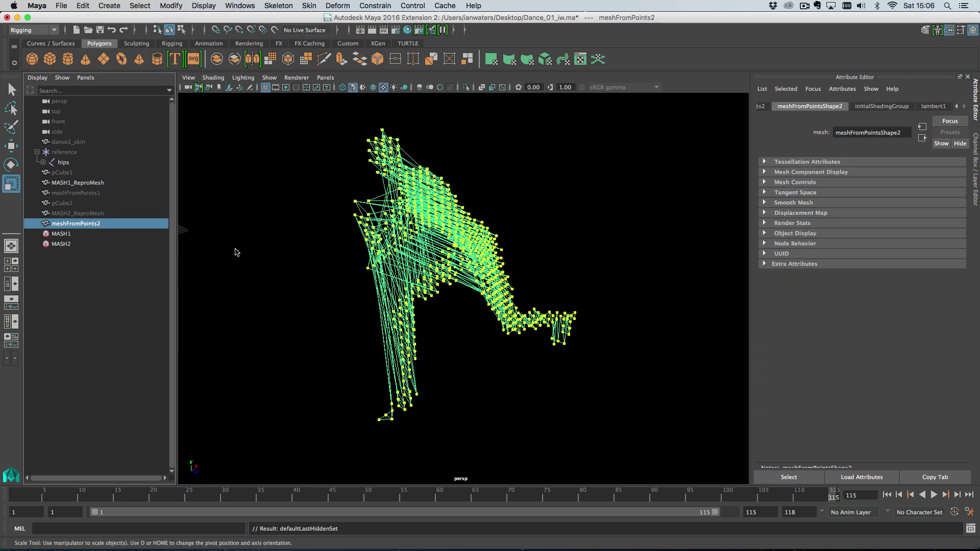
Bind meshFromPoints2 to the hips skeleton with Bind Skin
left_click(63, 163, "ctrl")
left_click(310, 5)
left_click(320, 32)
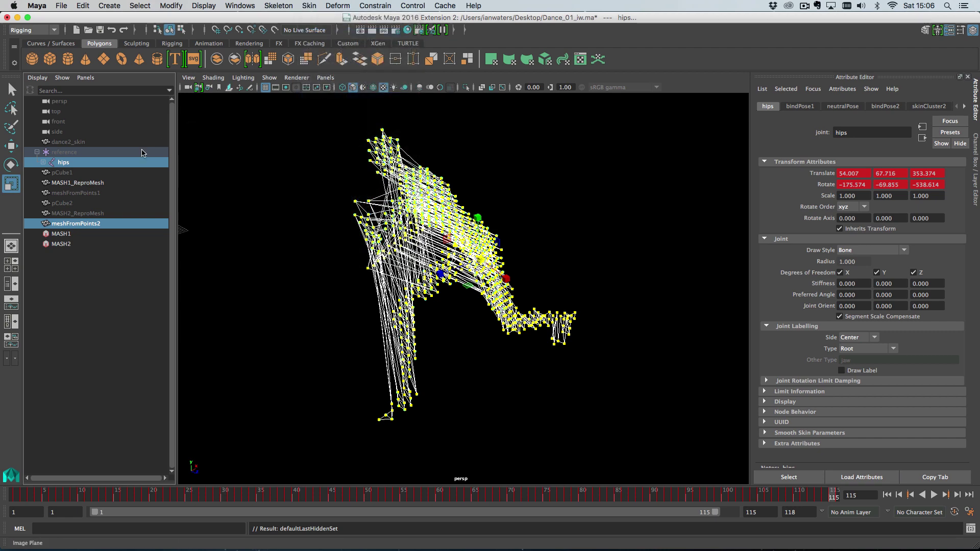
Copy dance2_skin's skin weights onto meshFromPoints2
left_click(99, 224)
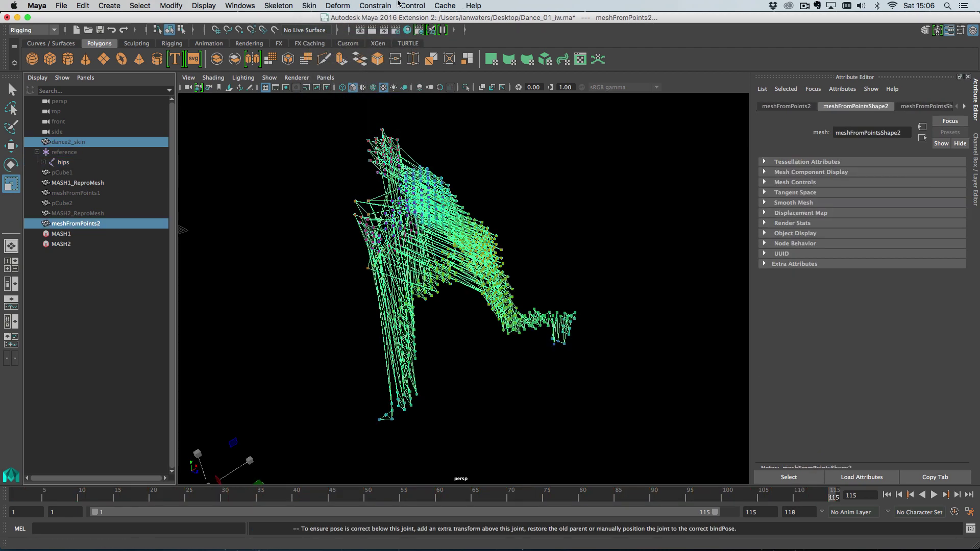
left_click(310, 5)
left_click(331, 99)
Unhide the hidden objects, then hide MASH1_ReproMesh
left_click(62, 244)
left_click(96, 214)
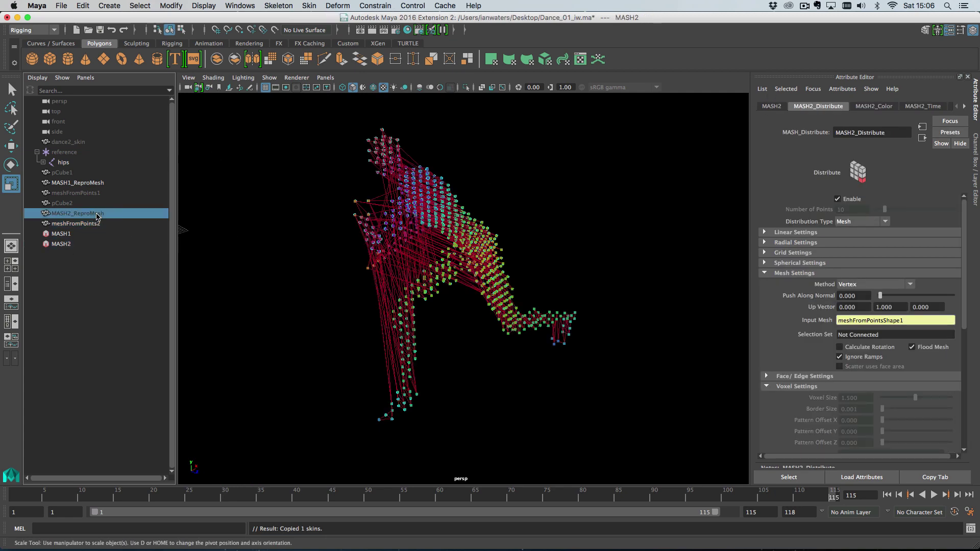
key("shift+h")
left_click(98, 185)
key("ctrl+h")
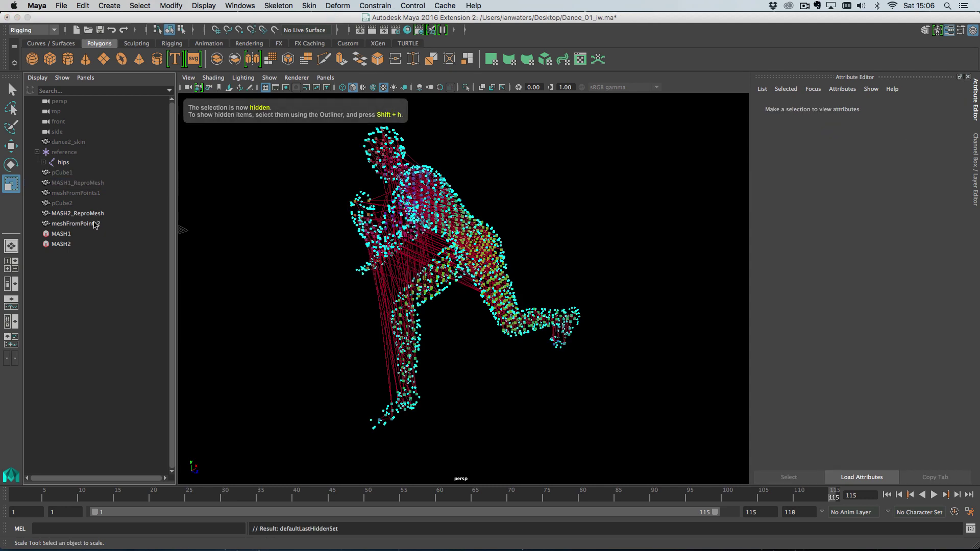
Set meshFromPoints2 as MASH2's input mesh, then hide meshFromPoints2
left_click(83, 244)
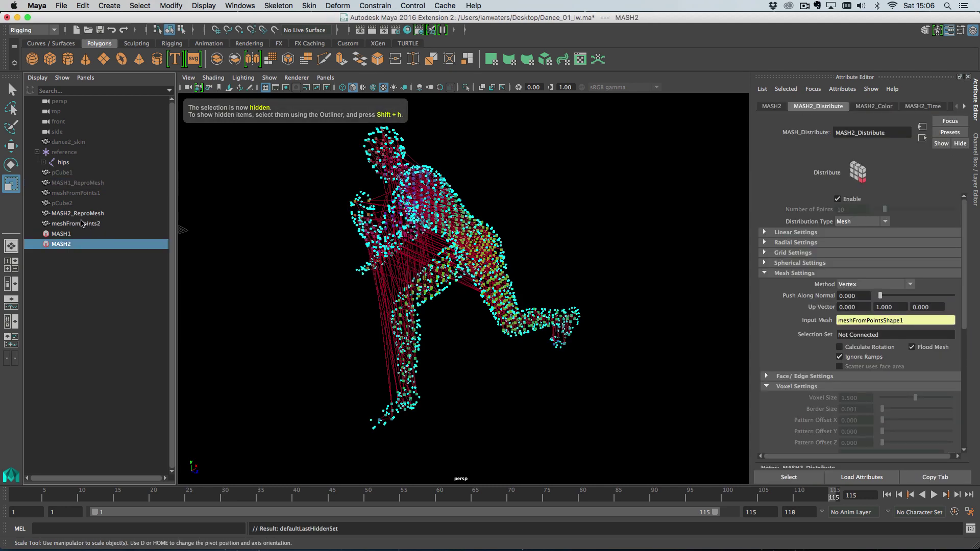
middle_click_drag(69, 224, 900, 323)
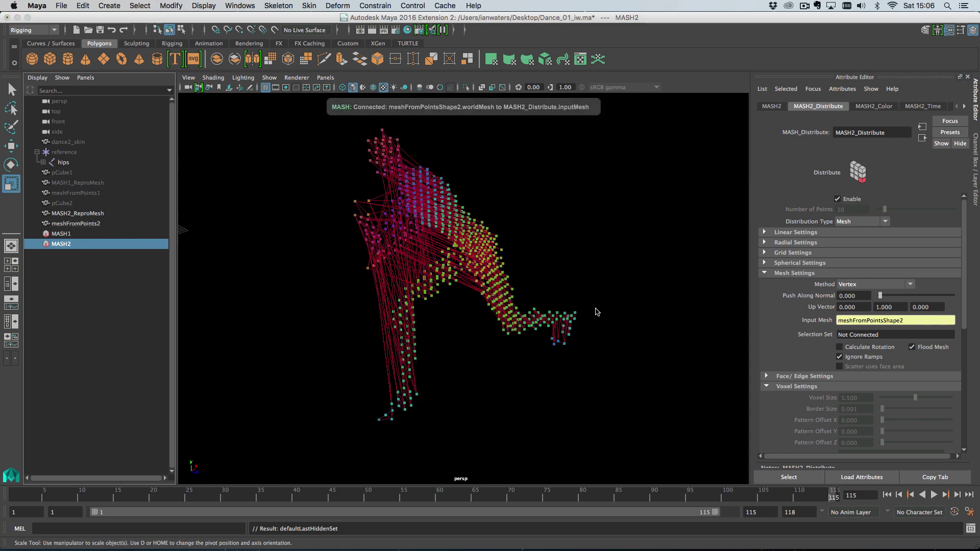
left_click(100, 225)
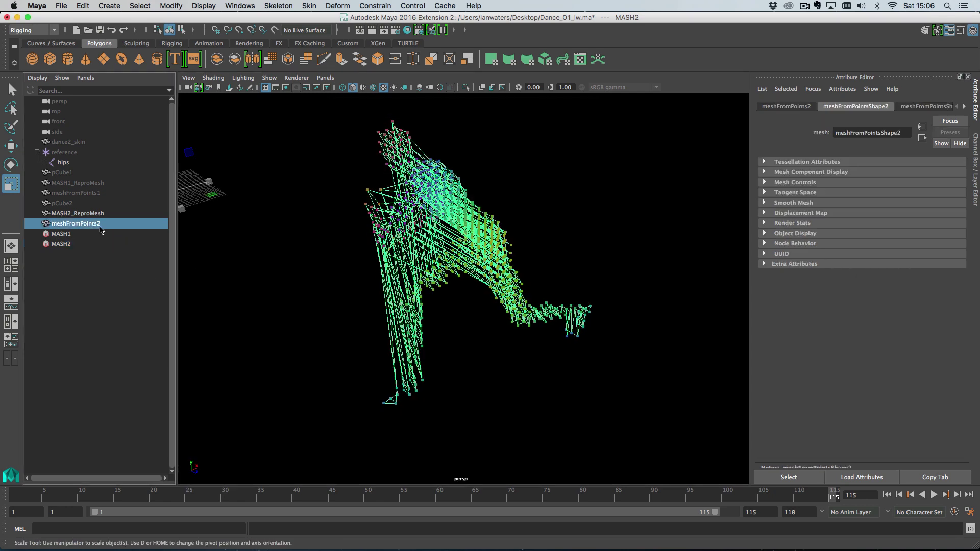
key("ctrl+h")
Play the dance animation and orbit closer to watch MASH2's cubes follow
left_click_drag(476, 235, 508, 236, "alt")
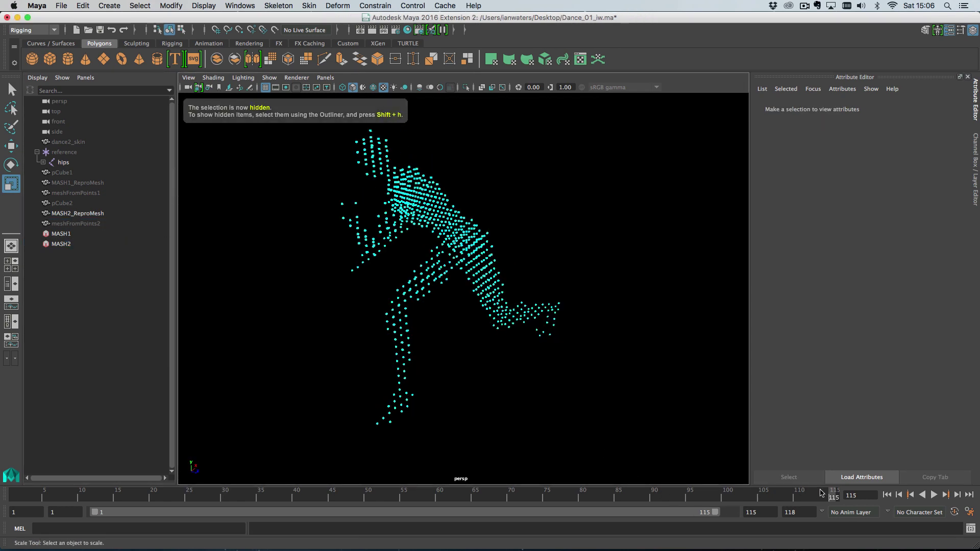
key("alt+v")
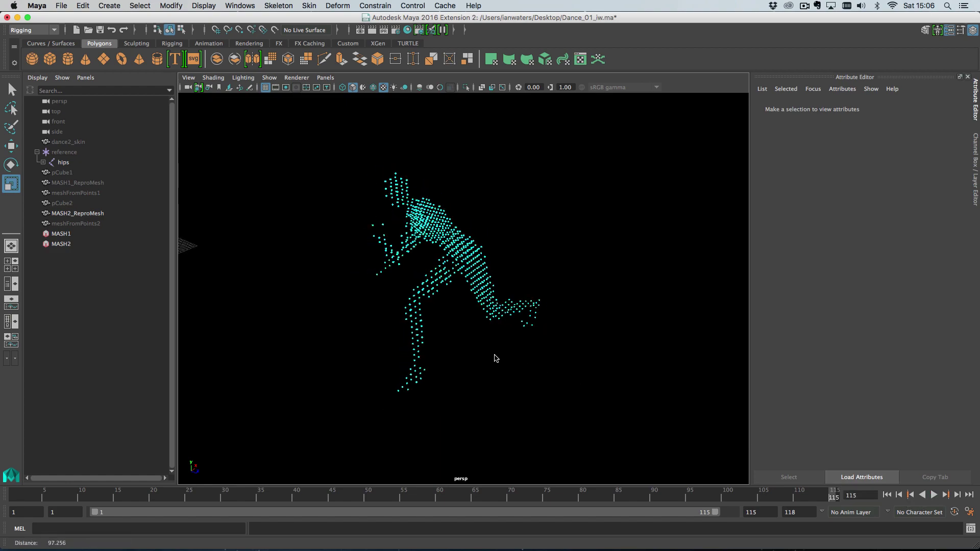
left_click_drag(495, 357, 468, 333, "alt")
middle_click_drag(468, 333, 398, 327, "alt")
left_click_drag(399, 327, 444, 347, "alt")
right_click_drag(444, 347, 500, 365, "alt")
left_click_drag(501, 365, 184, 284, "alt")
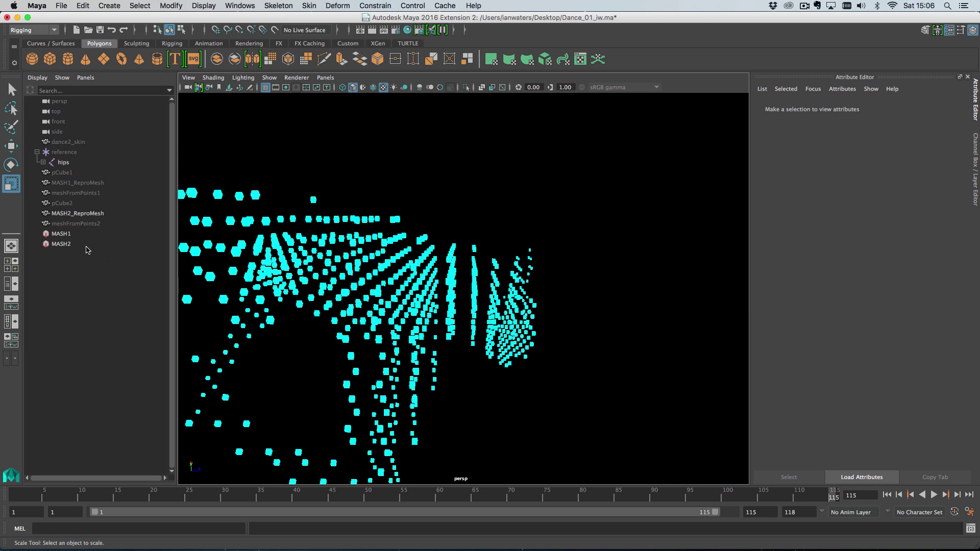
left_click(85, 245)
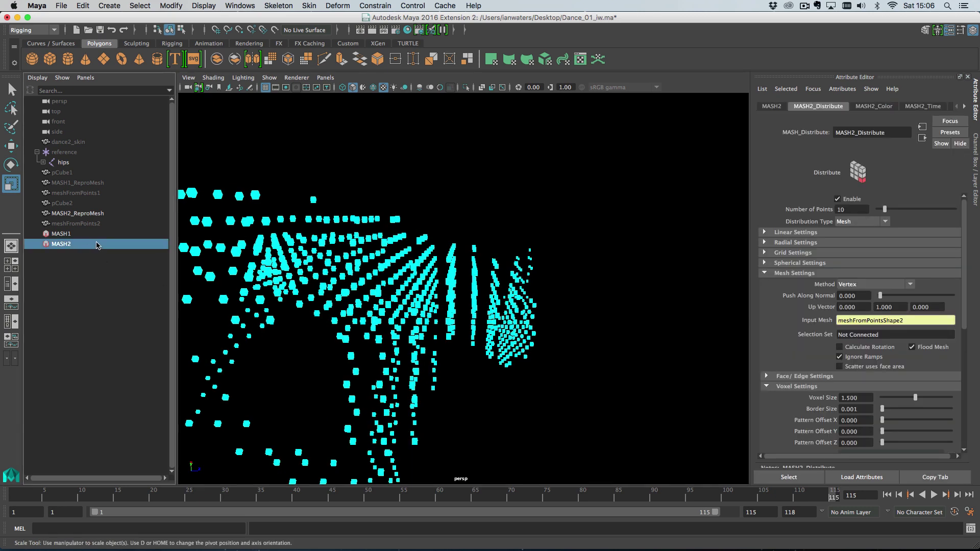
Add a default Random node to MASH2
left_click(773, 106)
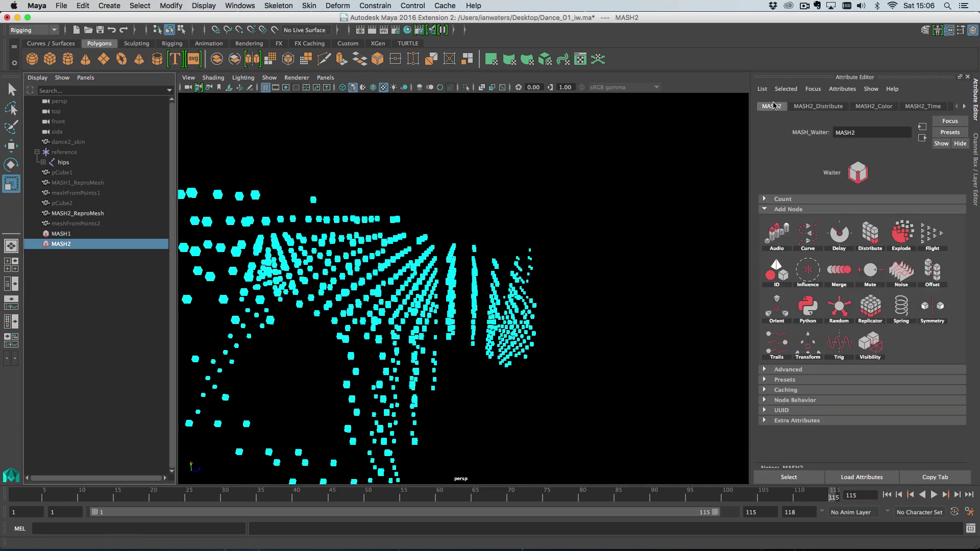
left_click(847, 304)
left_click(866, 306)
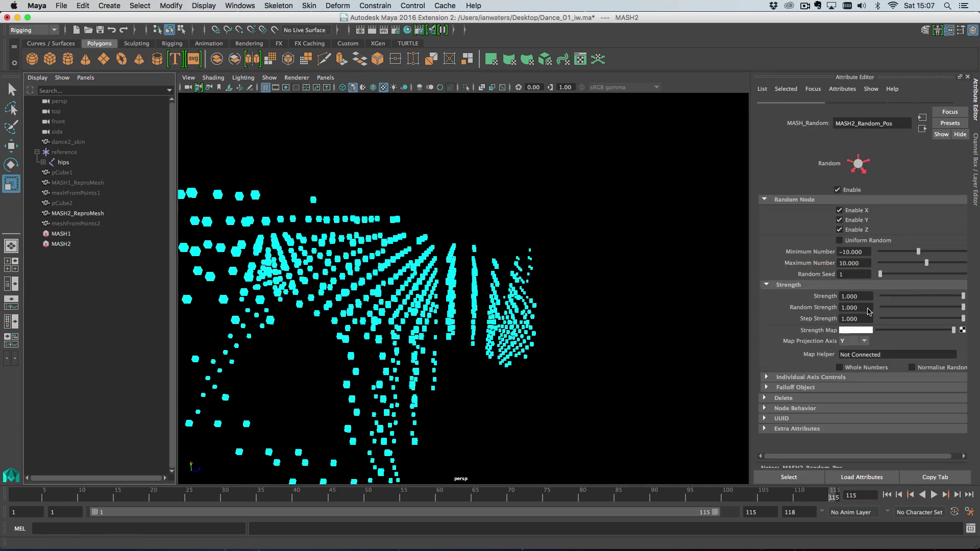
scroll(432, 188, "down", 6)
left_click_drag(460, 216, 447, 240, "alt")
left_click_drag(546, 493, 320, 490)
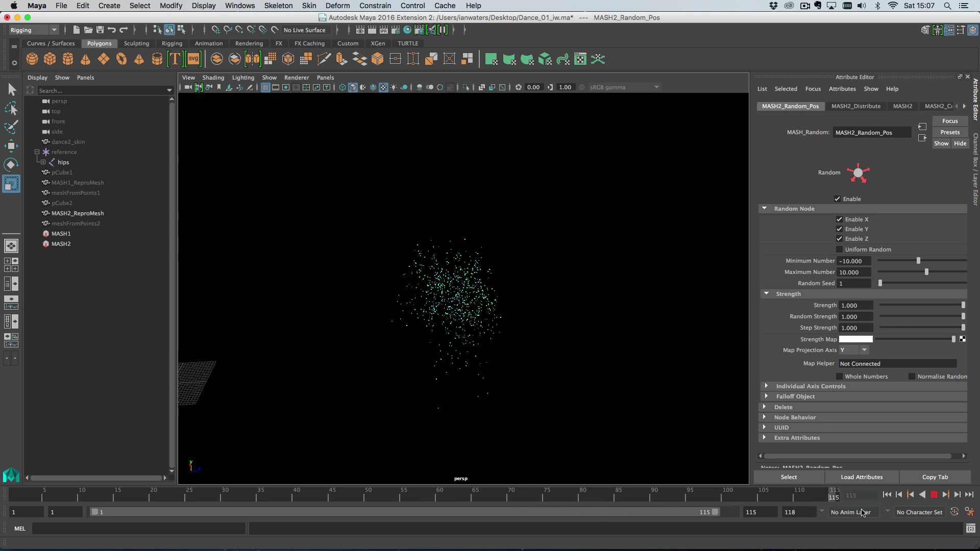
Lower the Random strength to 0.185 and review the jittered points across frames 75–115
mouse_move(906, 305)
left_mouse_down()
mouse_move(892, 306)
mouse_move(901, 306)
left_mouse_up()
right_click_drag(507, 332, 604, 399, "alt")
middle_click_drag(604, 398, 569, 296, "alt")
left_click_drag(569, 295, 581, 376, "alt")
left_click_drag(772, 499, 837, 496)
right_click_drag(583, 407, 492, 344, "alt")
middle_click_drag(493, 344, 612, 320, "alt")
mouse_move(606, 498)
left_mouse_down()
mouse_move(848, 499)
mouse_move(622, 501)
left_mouse_up()
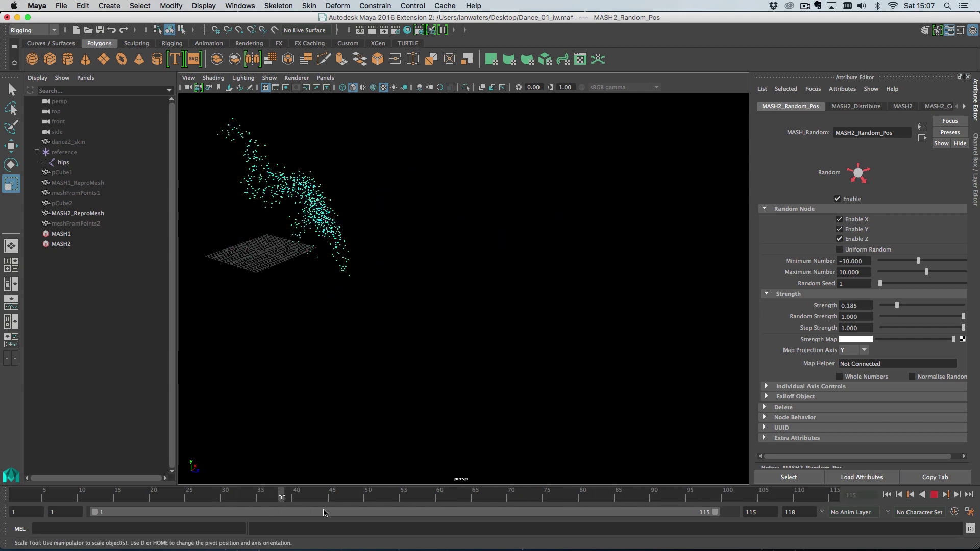
left_click(934, 495)
left_click_drag(623, 363, 510, 339, "alt")
left_click(60, 244)
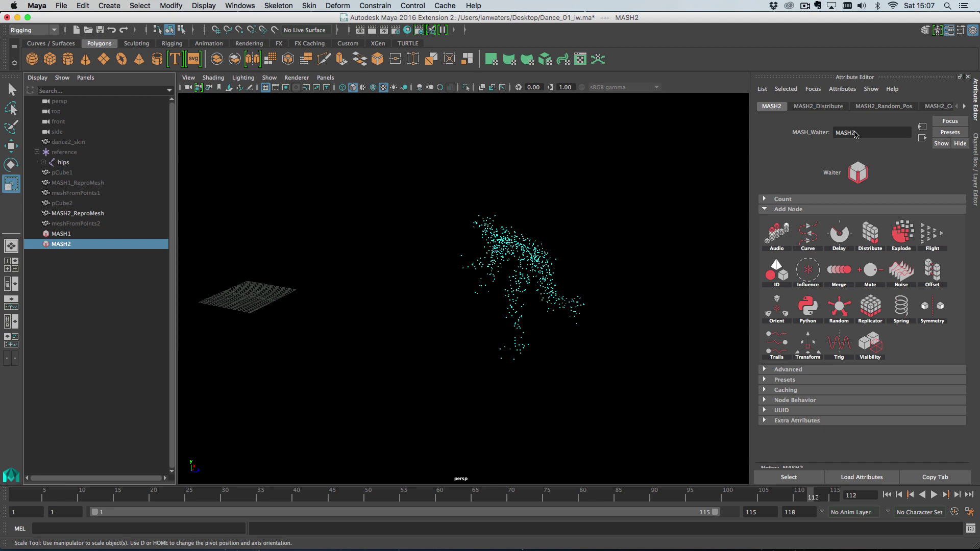
Fine-tune MASH2_Random_Pos Strength down to about 0.1
left_click(886, 106)
left_click_drag(888, 306, 899, 305)
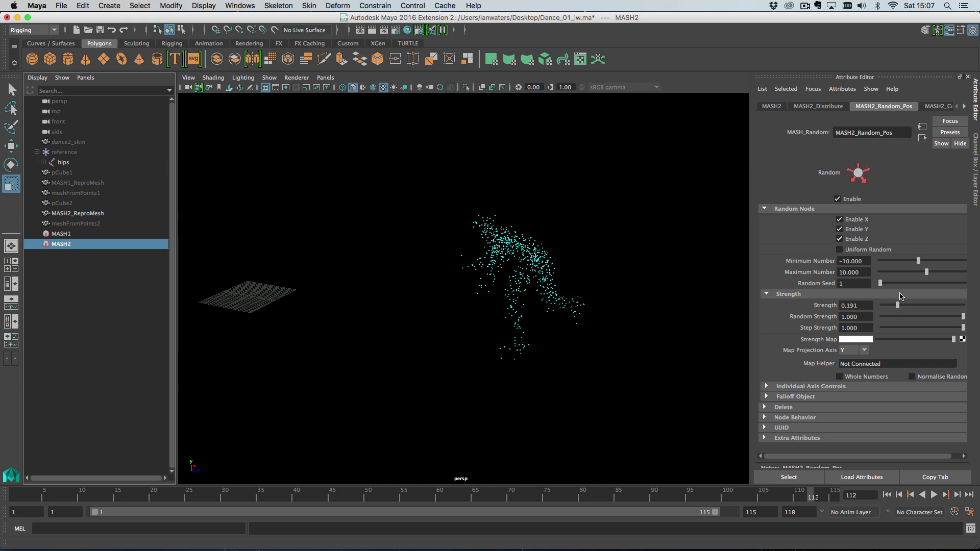
left_click_drag(899, 305, 900, 305)
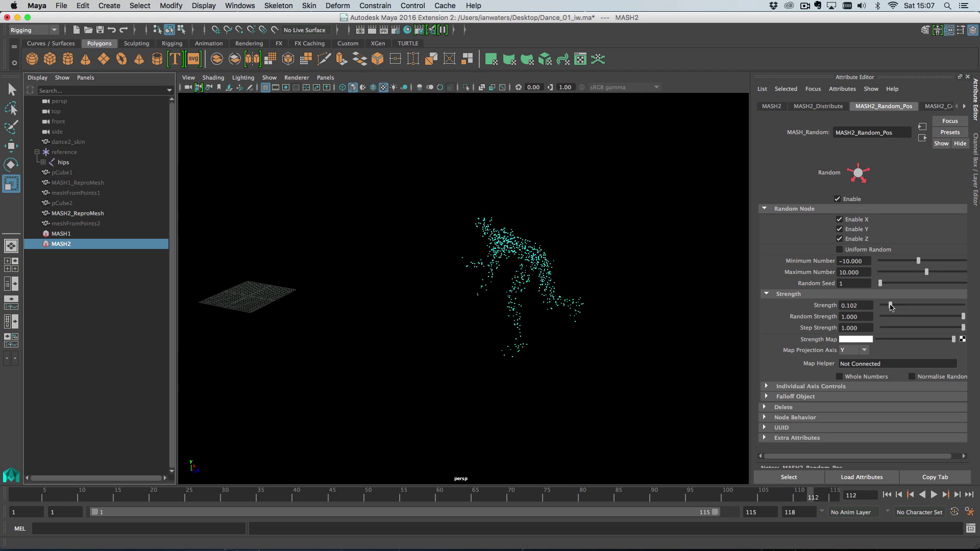
left_click_drag(903, 306, 892, 307)
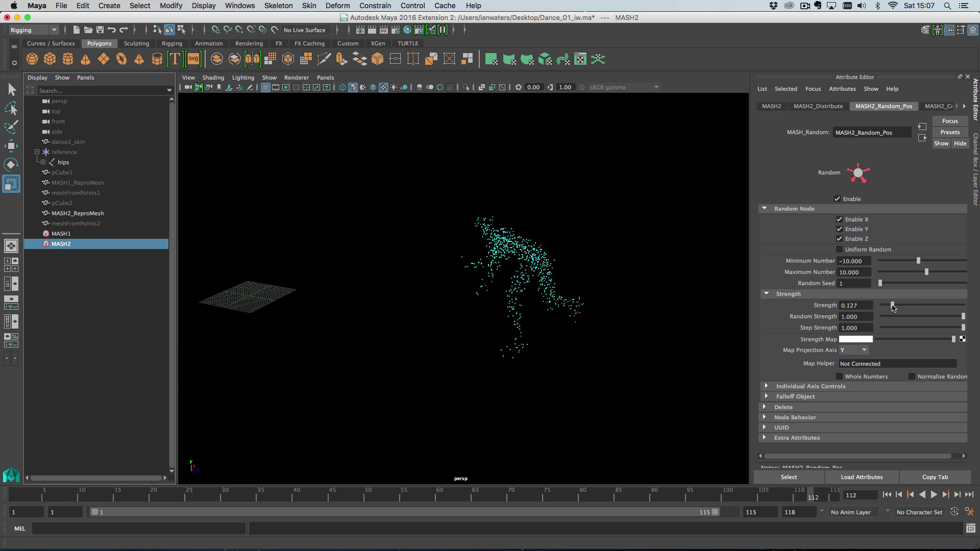
left_click_drag(893, 307, 892, 307)
left_click(764, 107)
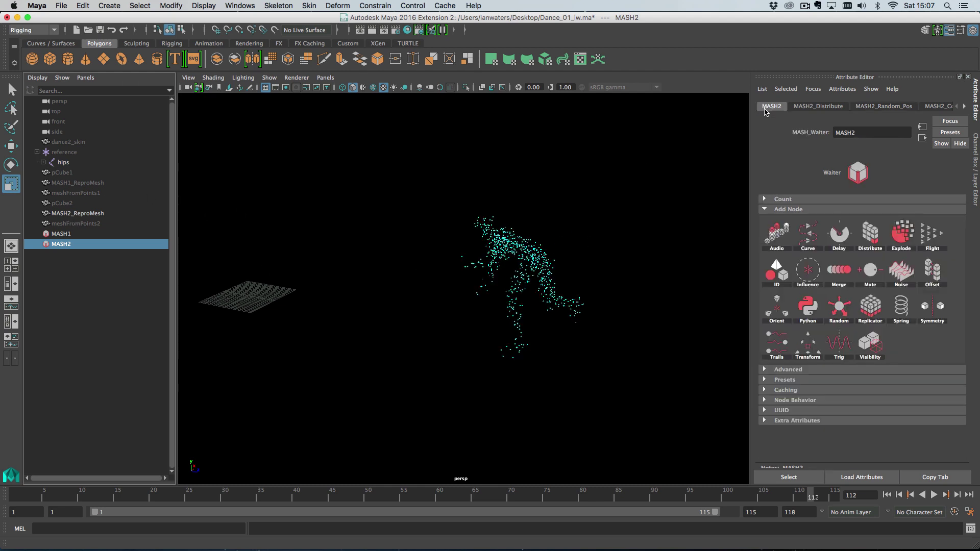
Add a Visibility node to MASH2 and create a falloff object for it
left_click(870, 345)
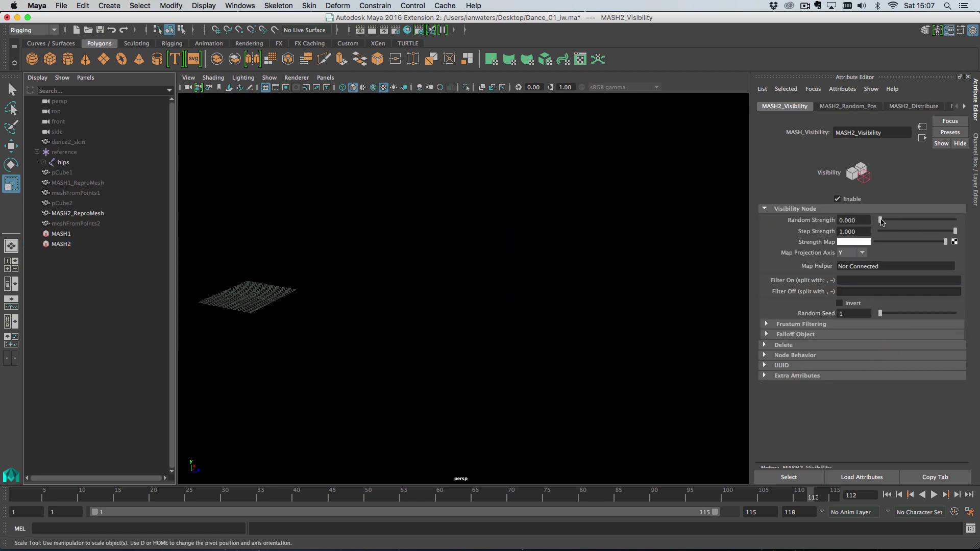
left_click(821, 335)
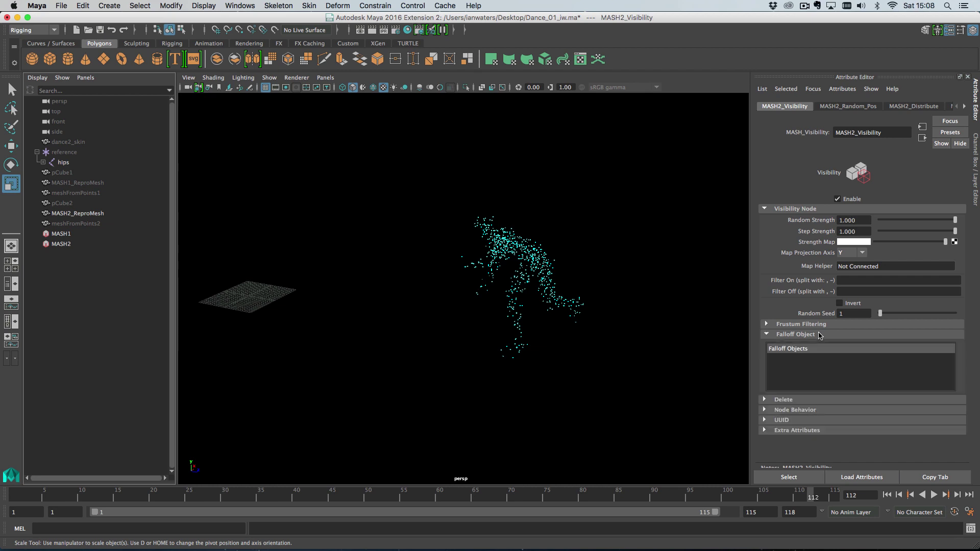
right_click(815, 354)
left_click(850, 364)
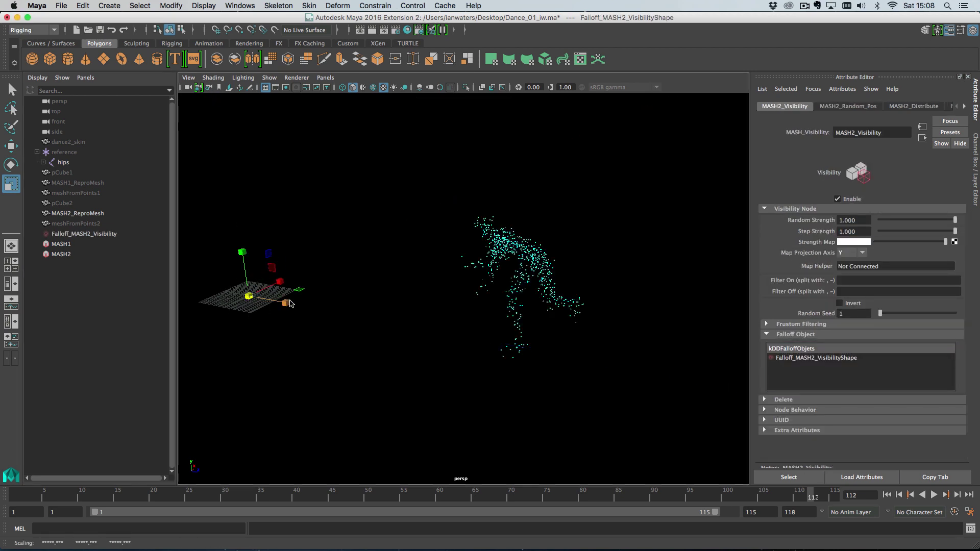
Select the Falloff_MASH2_Visibility sphere, undoing the trial resizes
key("super+z")
left_click_drag(249, 296, 512, 288)
left_click(293, 232)
left_click(250, 302)
key("super+z")
key("w")
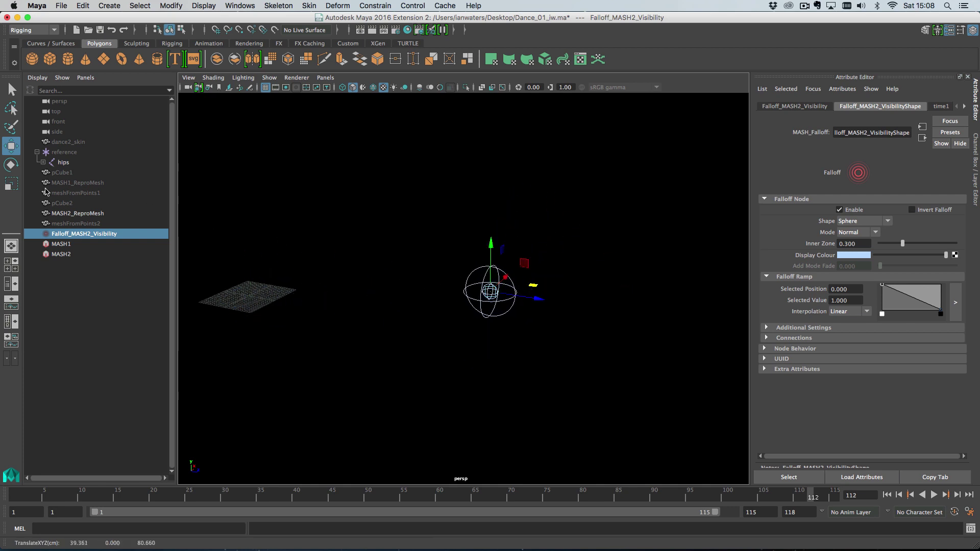
Set the Falloff_MASH2_Visibility transform Scale to 30 on all axes
left_click_drag(434, 321, 510, 315, "alt")
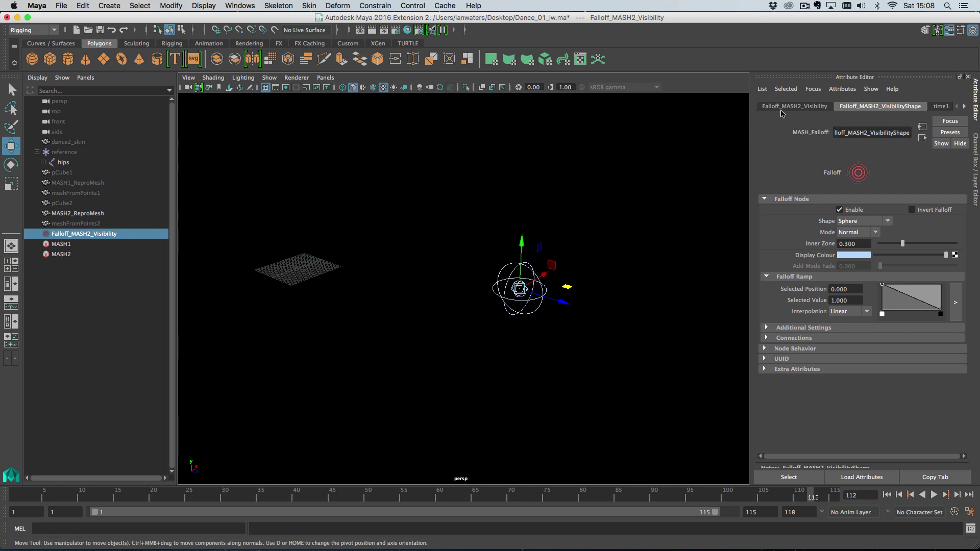
left_click(783, 106)
left_click_drag(865, 195, 830, 193)
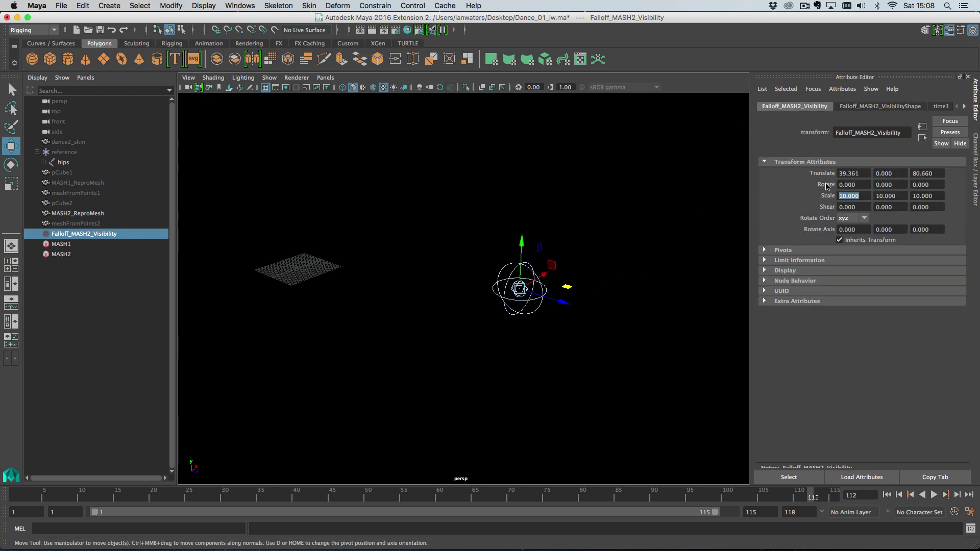
type("30")
key("Tab")
type("30")
key("Tab")
type("30")
key("Return")
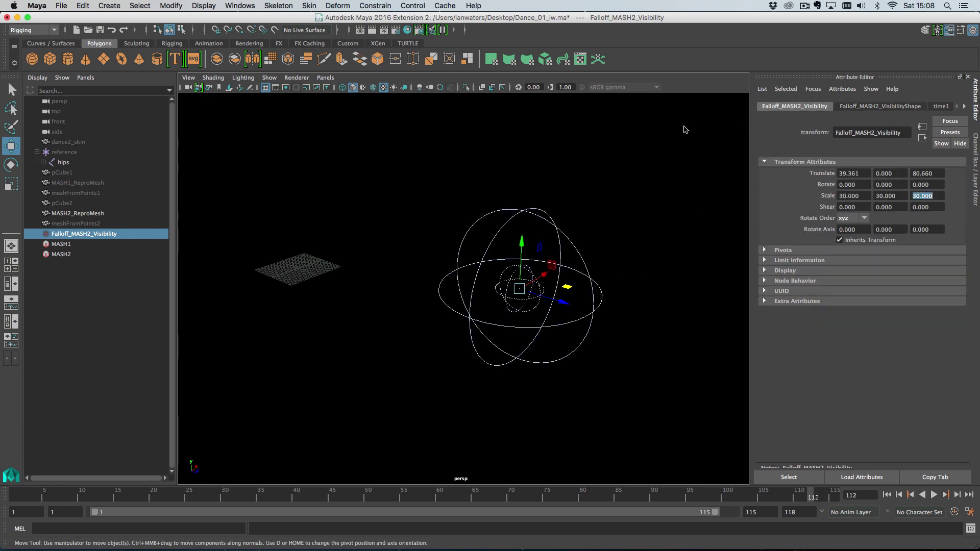
Move the falloff sphere to about 8.354, 16.401, 103.783, enclosing the dancer
left_click_drag(619, 259, 577, 284, "alt")
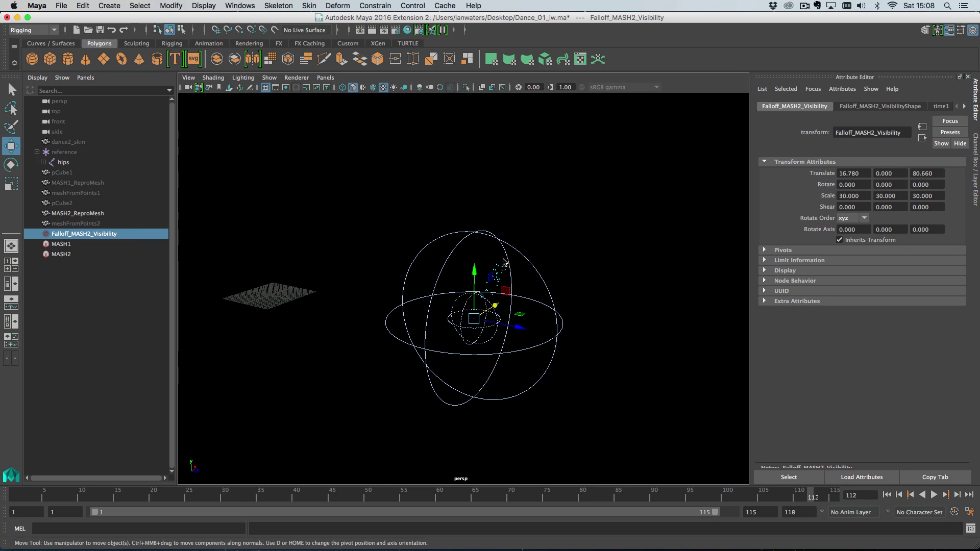
mouse_move(496, 278)
left_mouse_down()
mouse_move(523, 218)
mouse_move(597, 249)
mouse_move(565, 240)
mouse_move(572, 251)
mouse_move(505, 285)
left_mouse_up()
left_click_drag(576, 341, 576, 290)
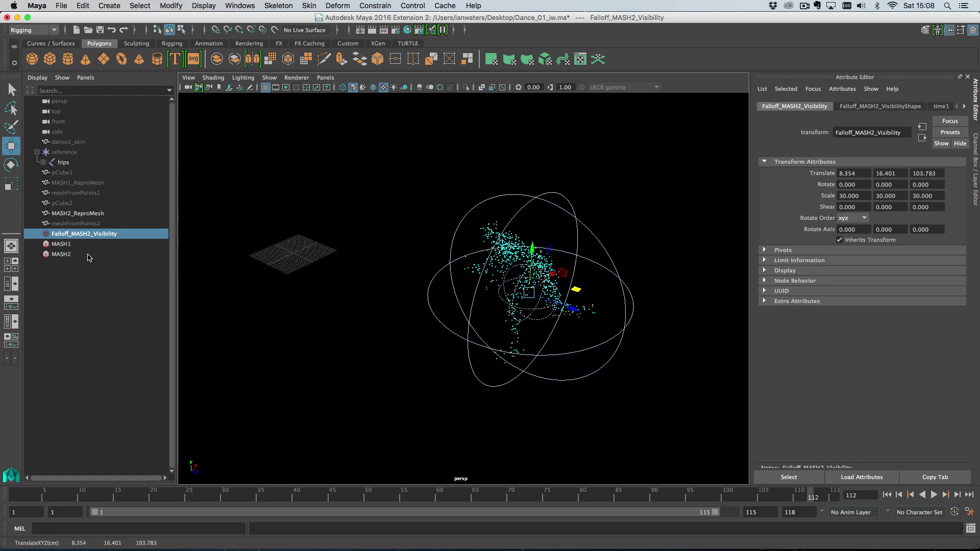
Connect dance2_skin as the Shape In mesh of Falloff_MASH2_Visibility
left_click(88, 256)
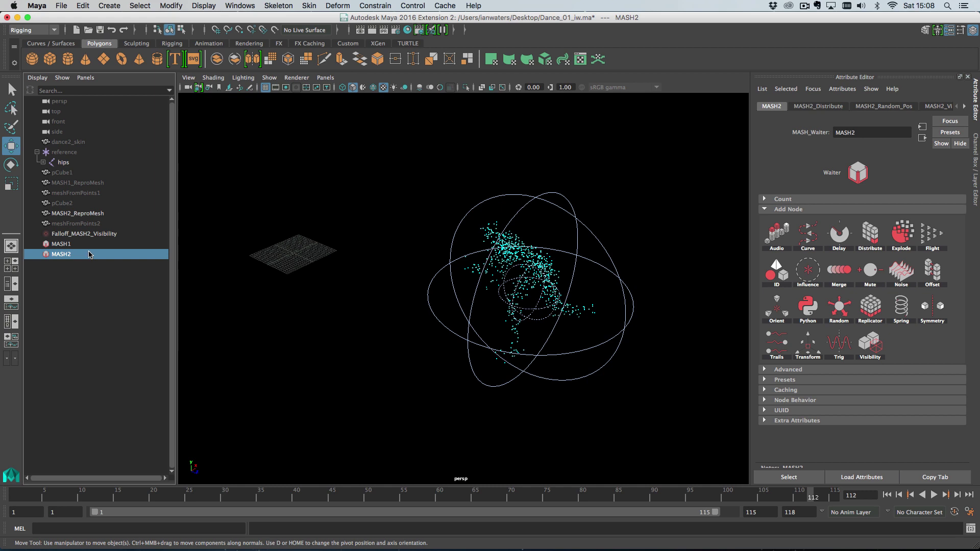
left_click(83, 232)
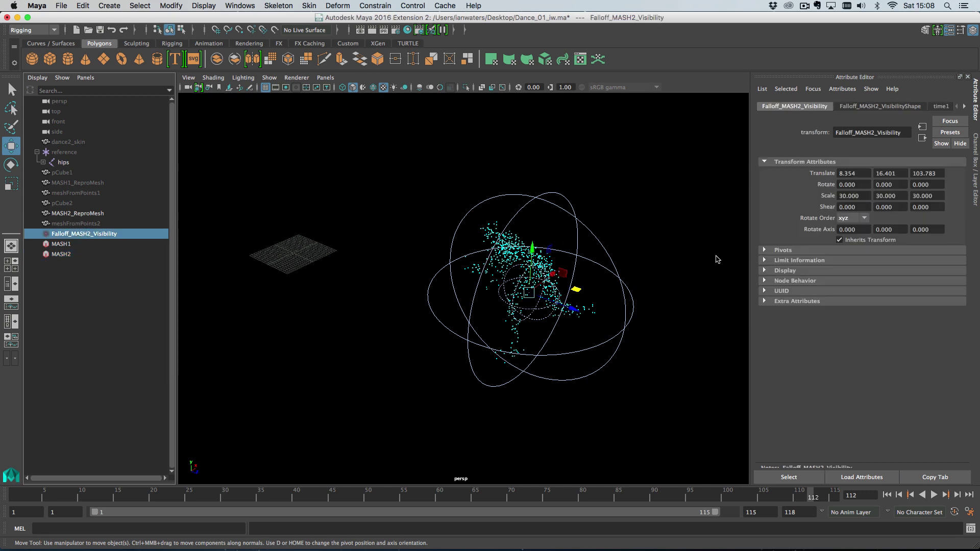
left_click(890, 107)
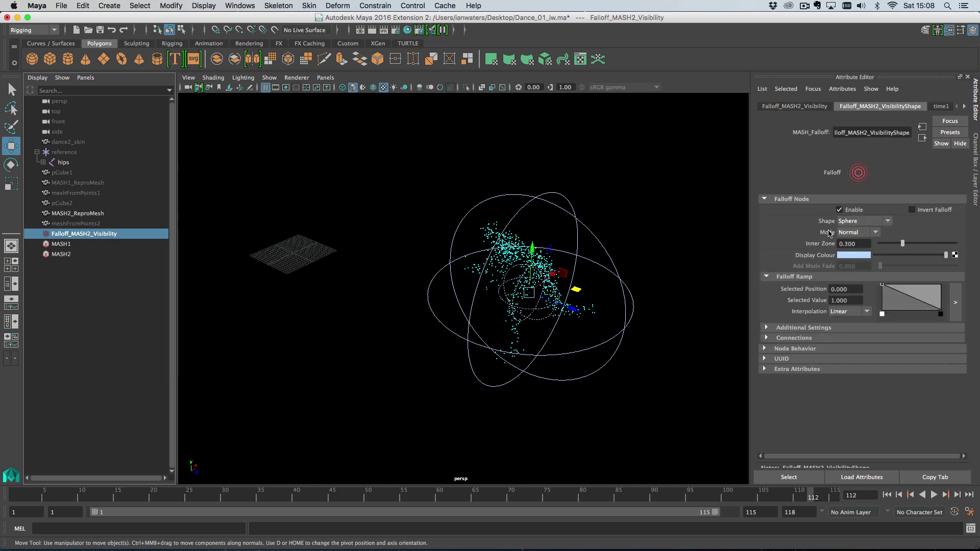
left_click(793, 338)
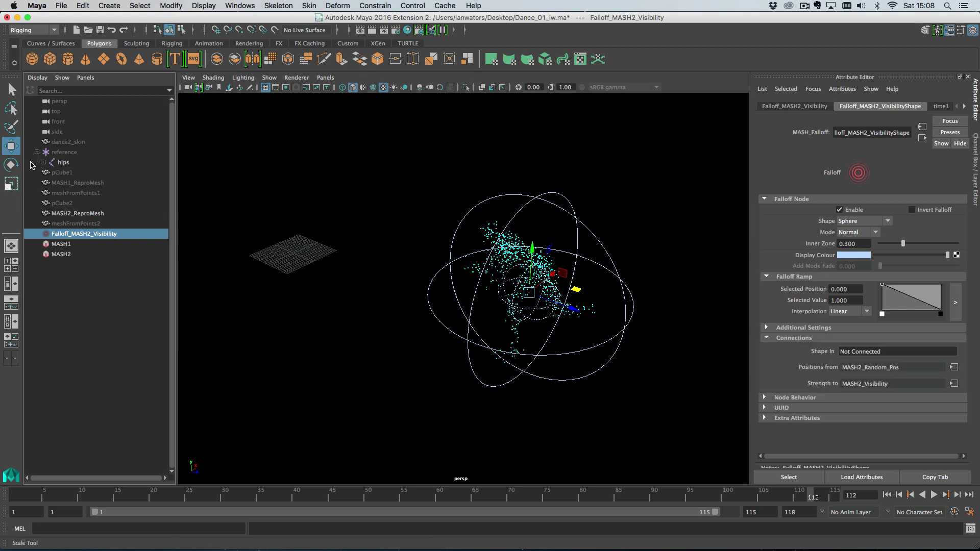
middle_click_drag(59, 146, 866, 353)
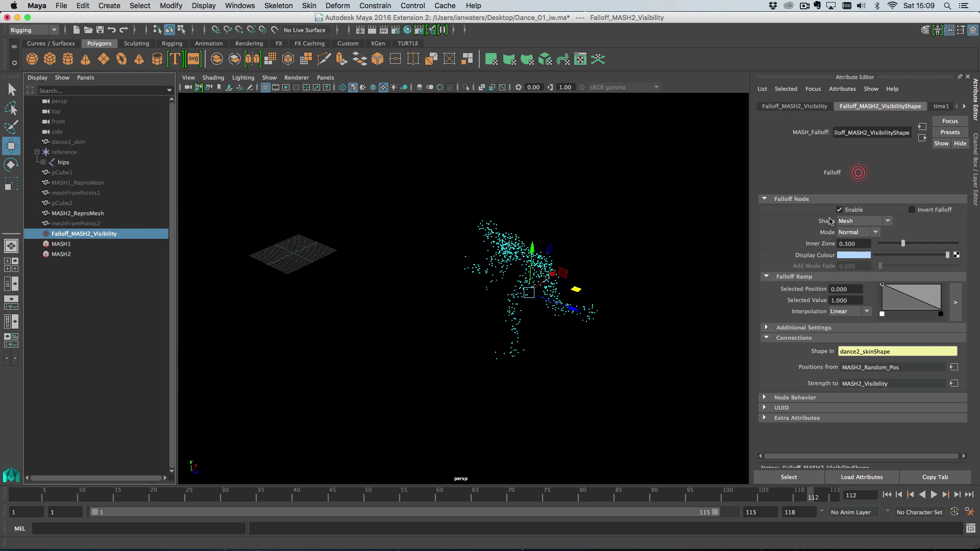
Set the falloff's Custom Shape Radius to 0.001 and play to check it
left_click(801, 328)
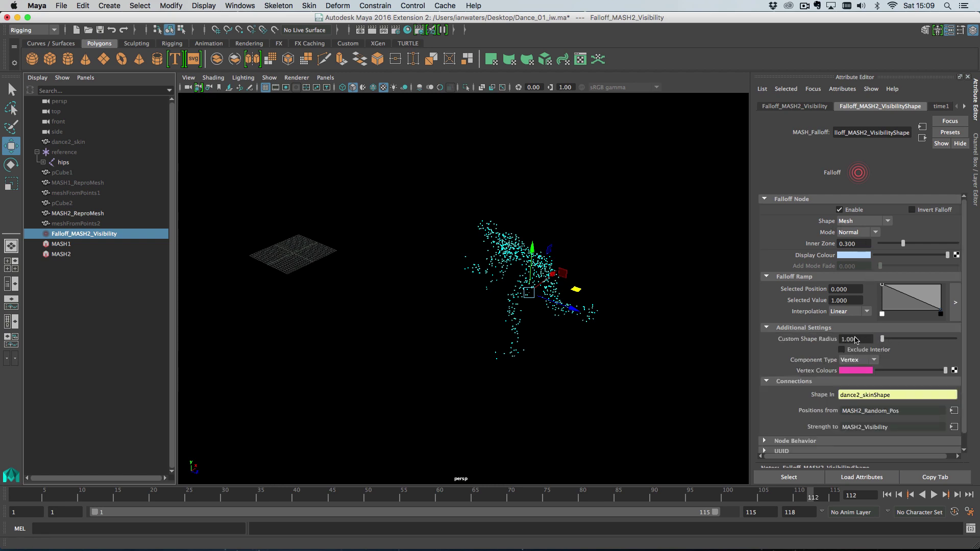
left_click_drag(883, 339, 867, 341)
key("alt+v")
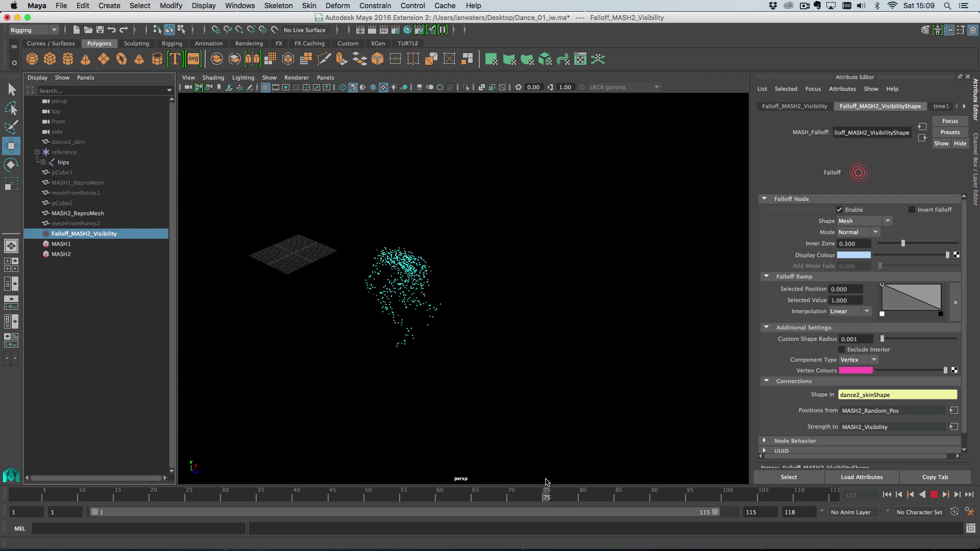
left_click(668, 493)
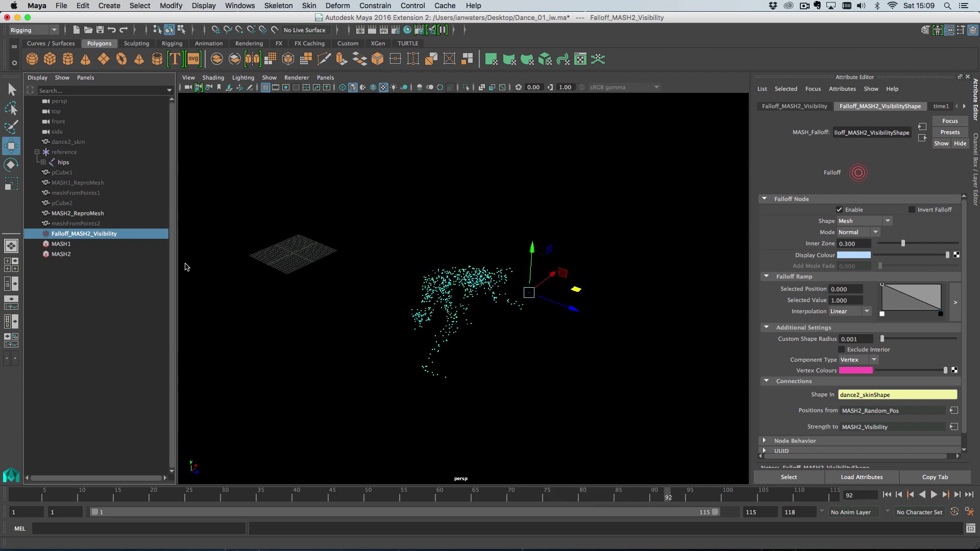
Raise MASH2's random position strength and briefly unhide dance2_skin to compare
left_click(102, 253)
left_click(897, 108)
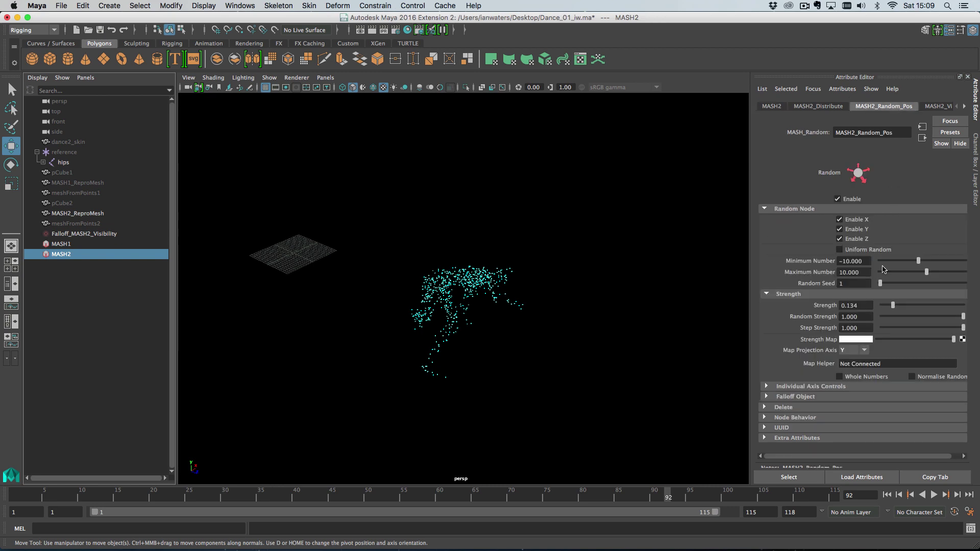
left_click_drag(892, 305, 950, 305)
left_click(79, 146)
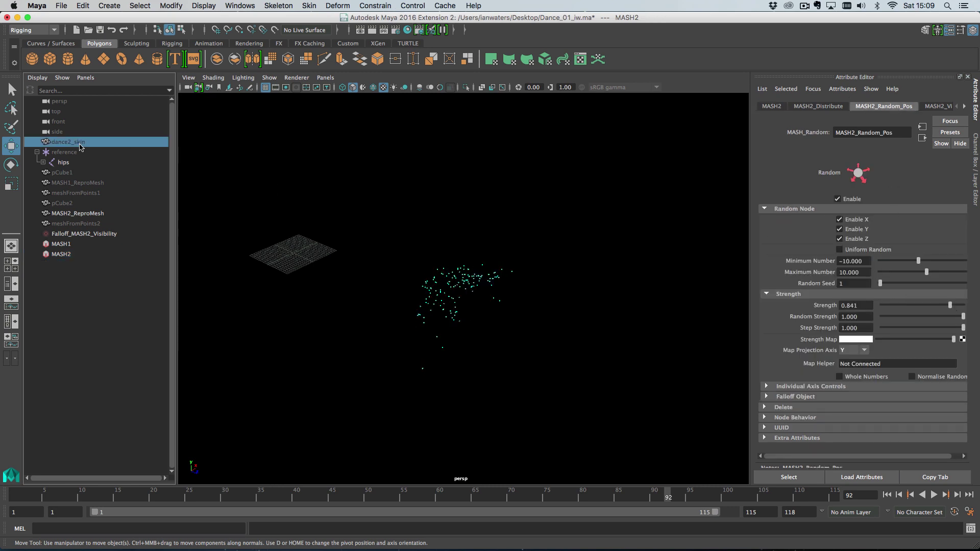
key("shift+h")
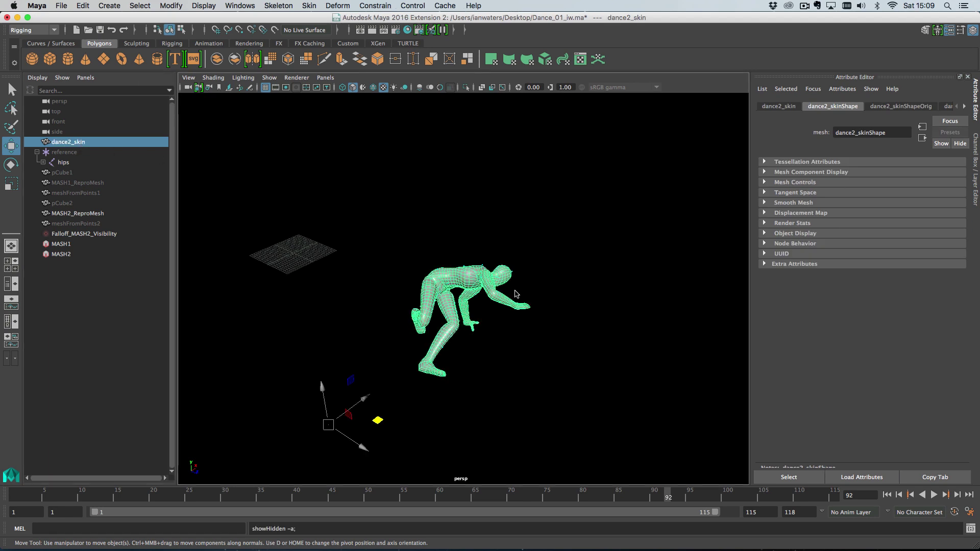
key("ctrl+h")
Lower MASH2_Random_Pos Strength to 0.127, then play the animation
left_click(62, 253)
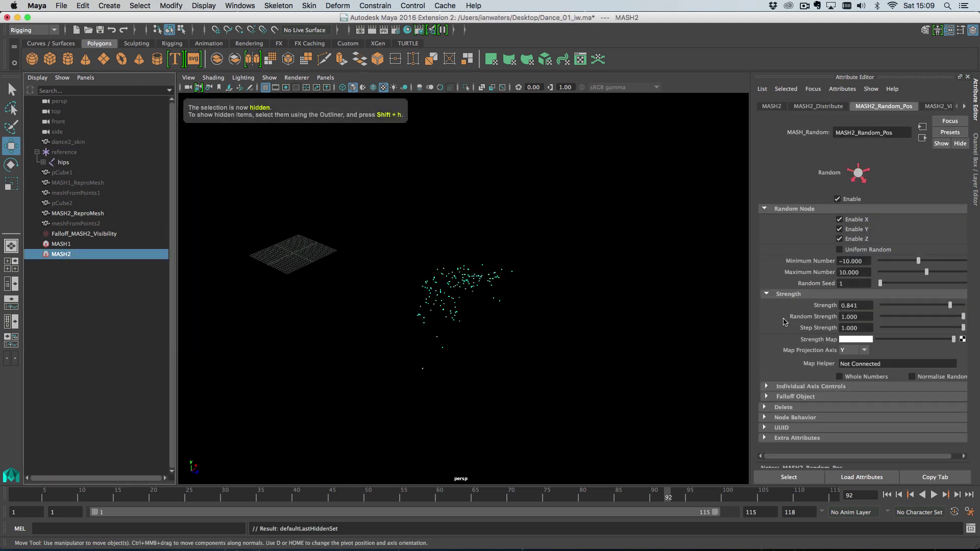
left_click_drag(958, 306, 893, 309)
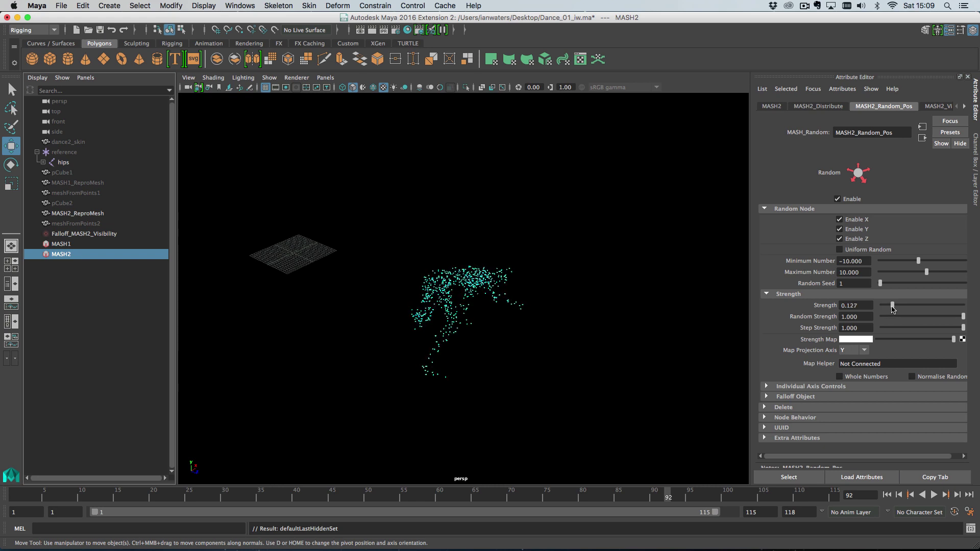
left_click_drag(515, 337, 711, 417, "alt")
key("alt+v")
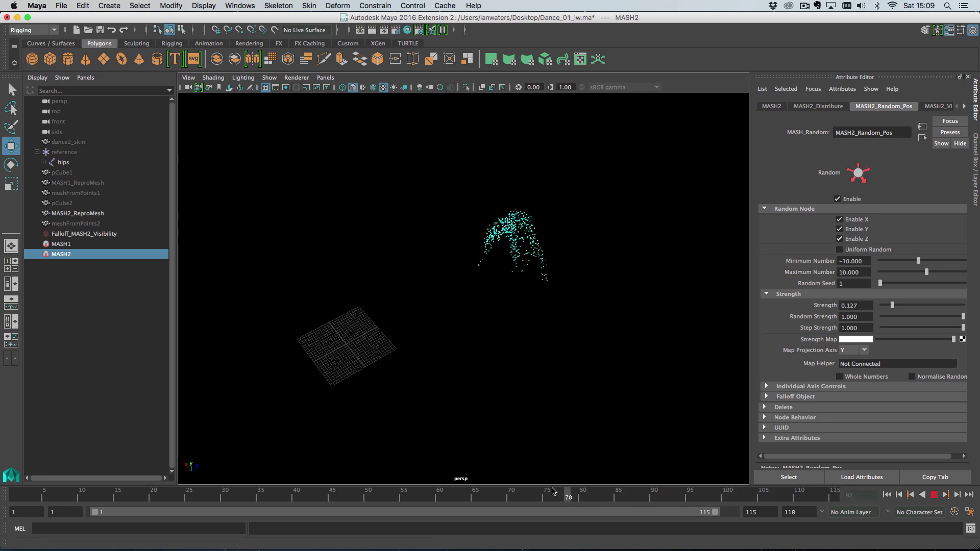
Scrub the timeline back to earlier frames of the dance
mouse_move(545, 491)
left_mouse_down()
mouse_move(13, 493)
mouse_move(822, 500)
mouse_move(732, 518)
mouse_move(276, 508)
mouse_move(817, 512)
mouse_move(237, 497)
mouse_move(766, 508)
mouse_move(316, 505)
mouse_move(561, 484)
left_mouse_up()
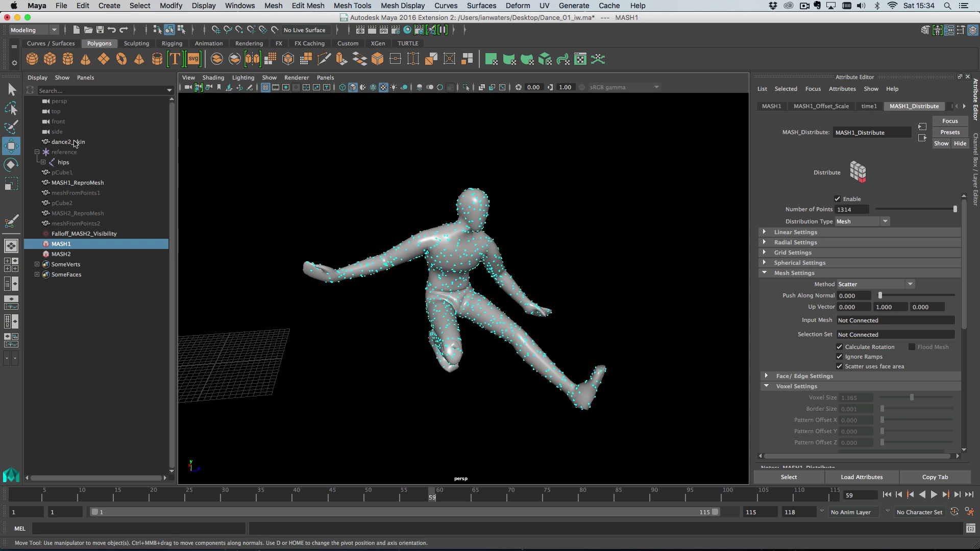
Connect dance2_skin as MASH1's Input Mesh
middle_click_drag(75, 143, 838, 321)
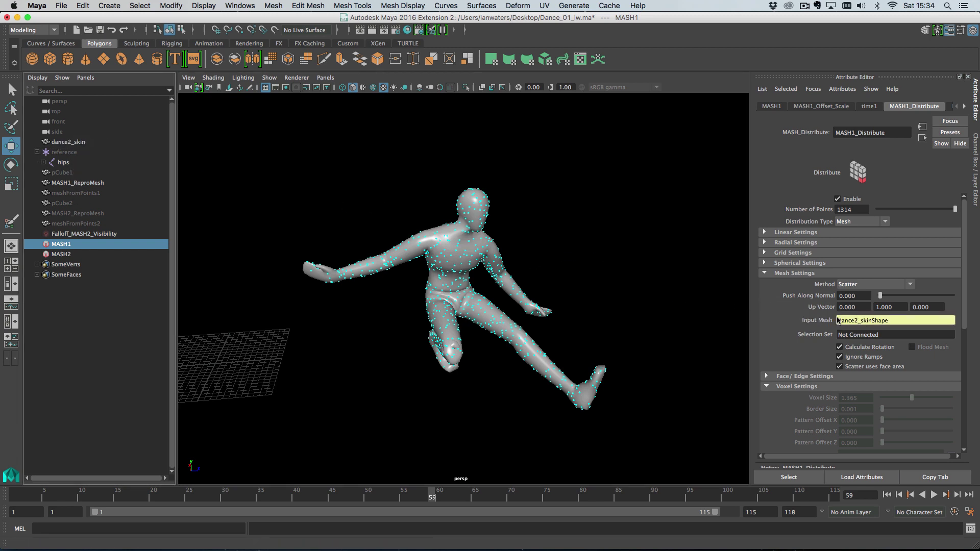
right_click_drag(582, 284, 644, 326, "alt")
scroll(646, 325, "up", 1)
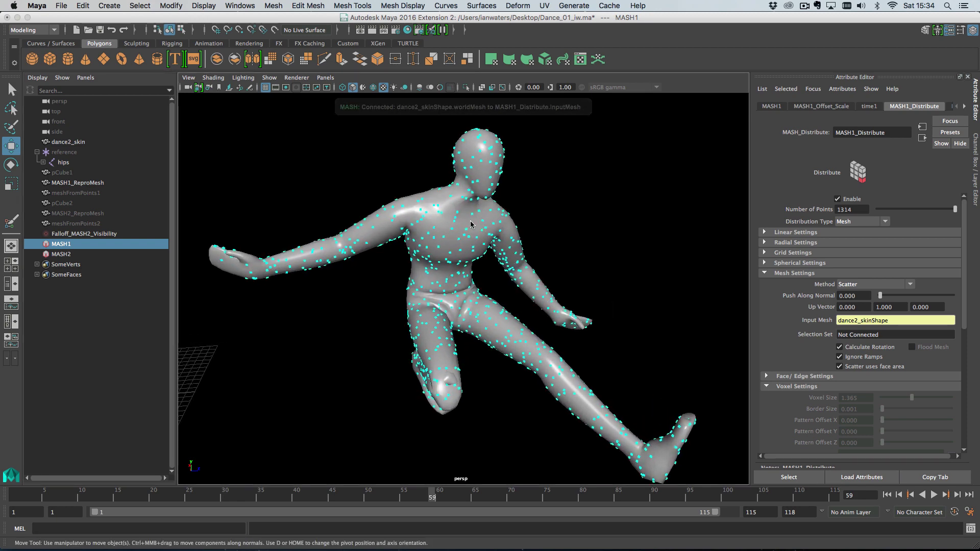
left_click(470, 225)
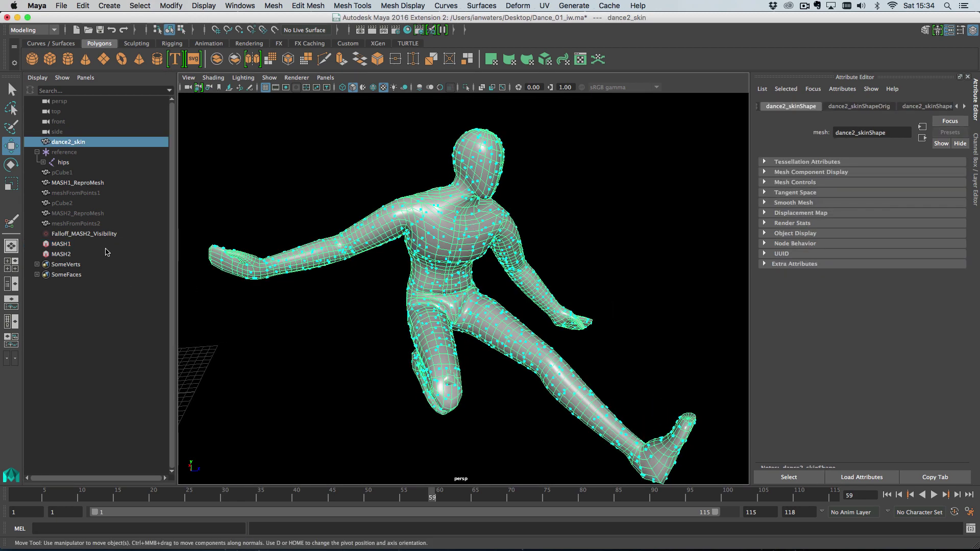
left_click(61, 244)
Switch MASH1's distribution Method to Random Edge after trying Vertex options
left_click(874, 285)
left_click(884, 305)
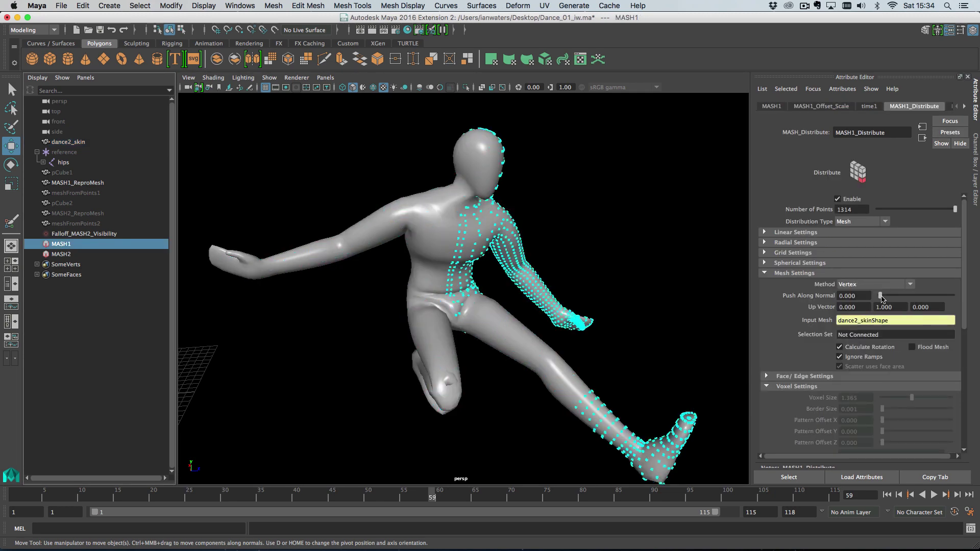
left_click(883, 288)
left_click(884, 314)
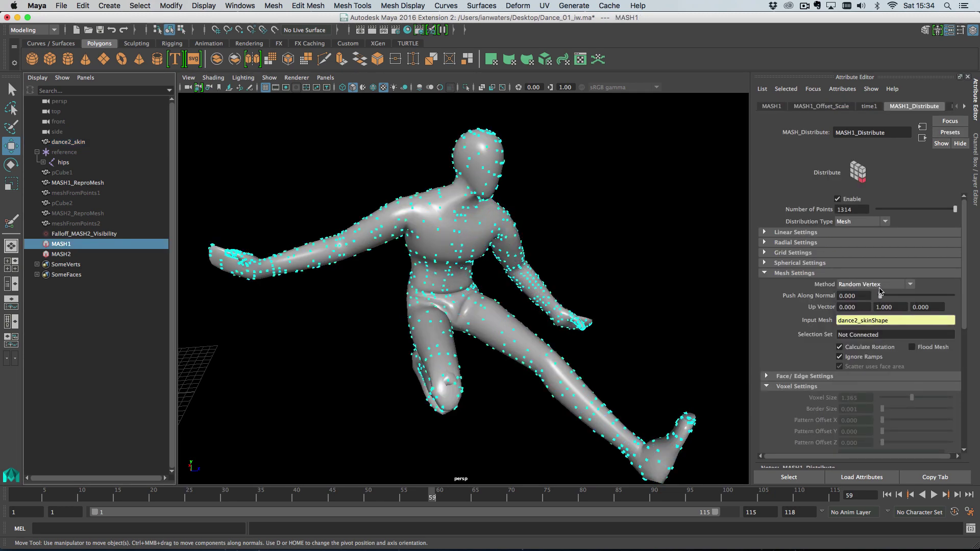
left_click(880, 289)
left_click(872, 379)
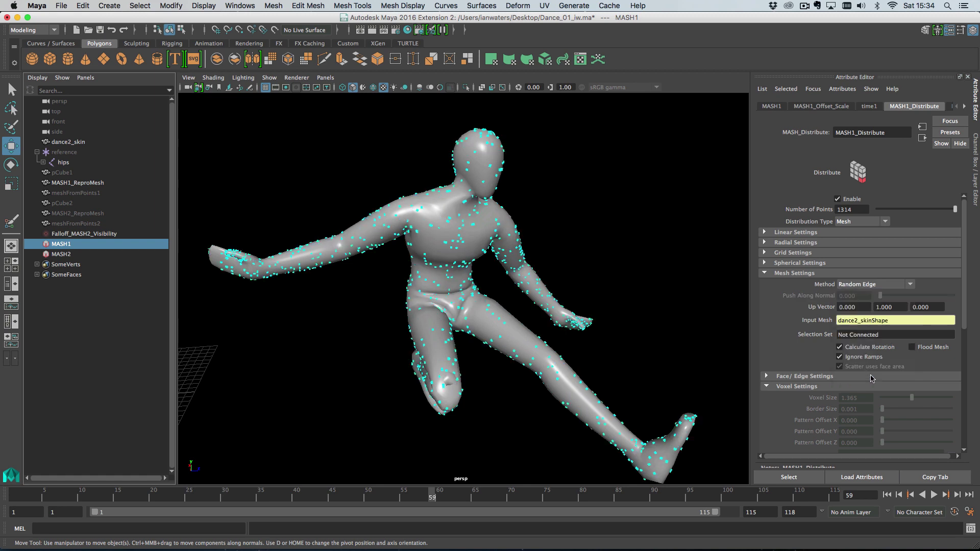
Compare edge scaling on and off under Face/Edge Settings, leaving Enable Scaling on
left_click(822, 377)
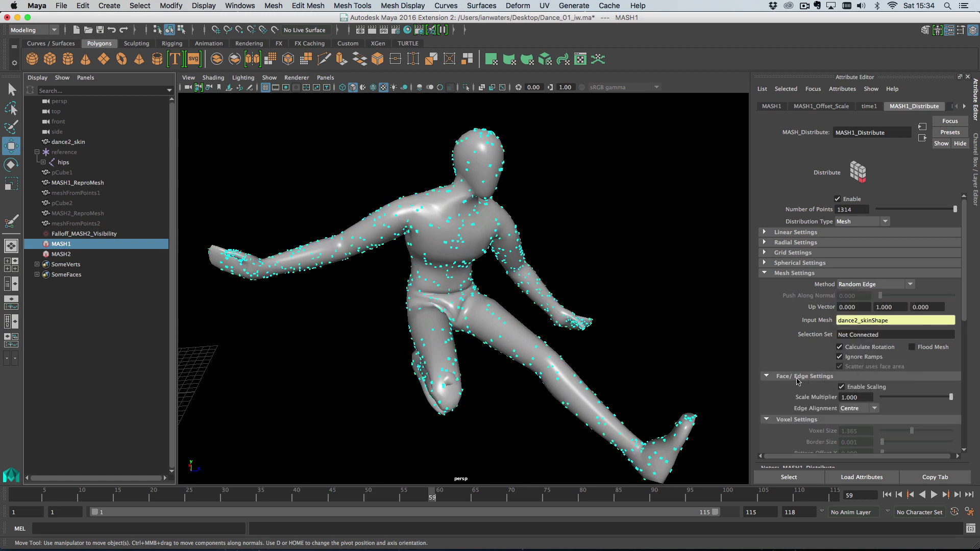
left_click(858, 388)
left_click(858, 388)
left_click(858, 388)
left_click(858, 388)
left_click(858, 388)
left_click(859, 388)
left_click(858, 388)
left_click(858, 388)
left_click(858, 388)
left_click(858, 388)
left_click(858, 388)
left_click(858, 388)
left_click(858, 388)
left_click(858, 388)
left_click(858, 388)
left_click(858, 388)
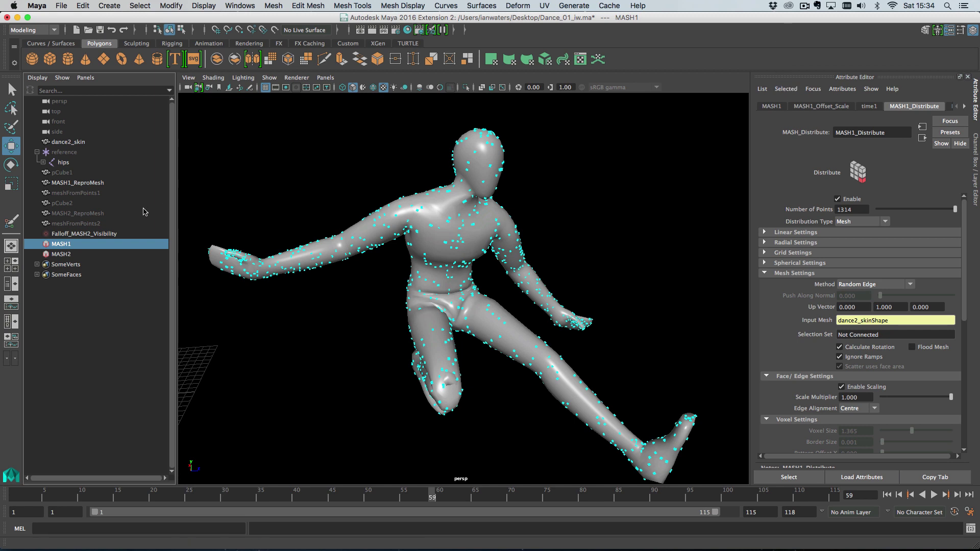
Set the instanced cube's Scale to 1 on all three axes
left_click(80, 173)
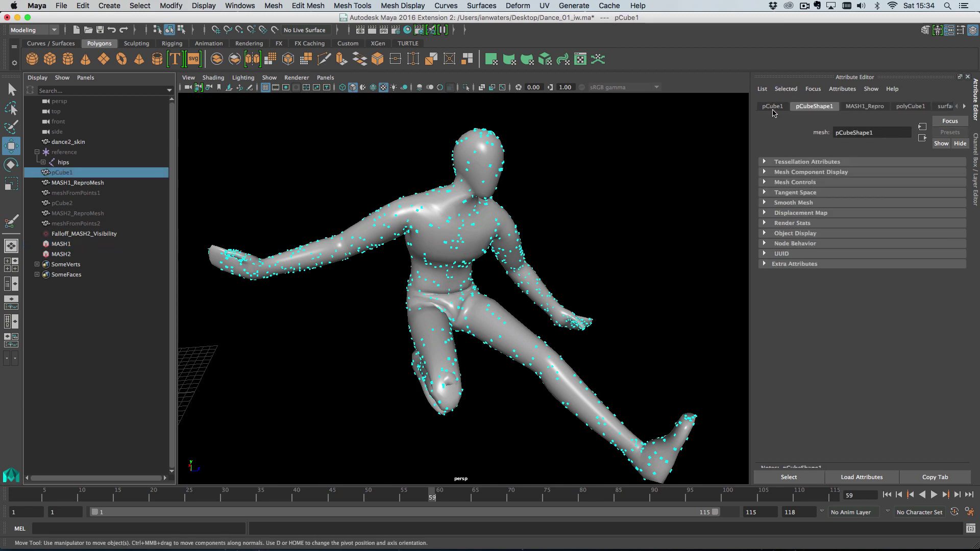
left_click_drag(852, 195, 928, 199)
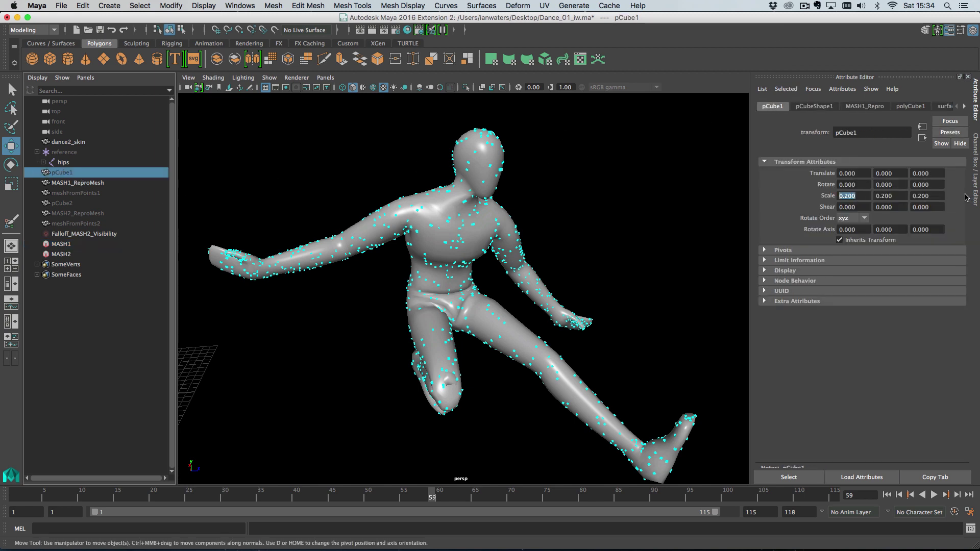
type("1")
key("Return")
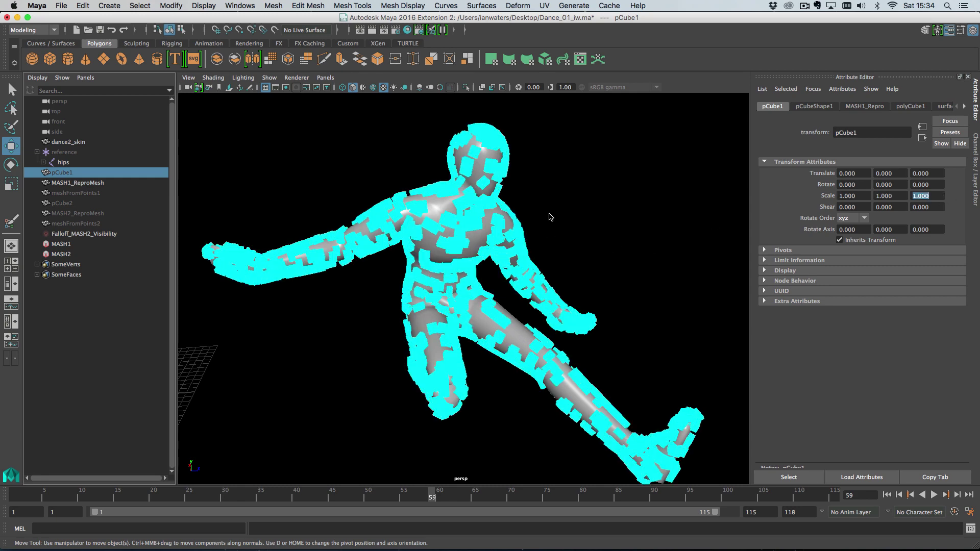
Set the instanced cube's construction width and height to 0.2
left_click(910, 106)
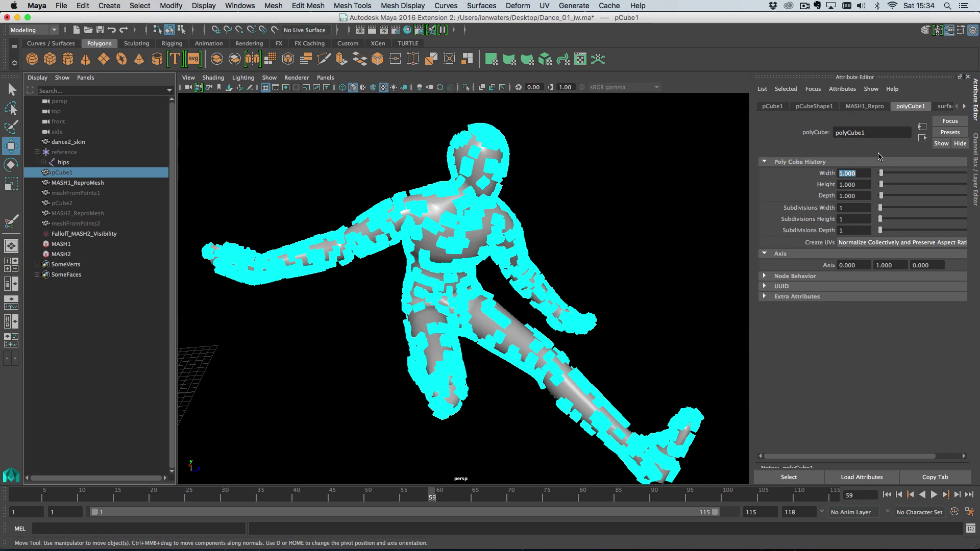
type("0.2")
key("Tab")
key("Tab")
type("0.2")
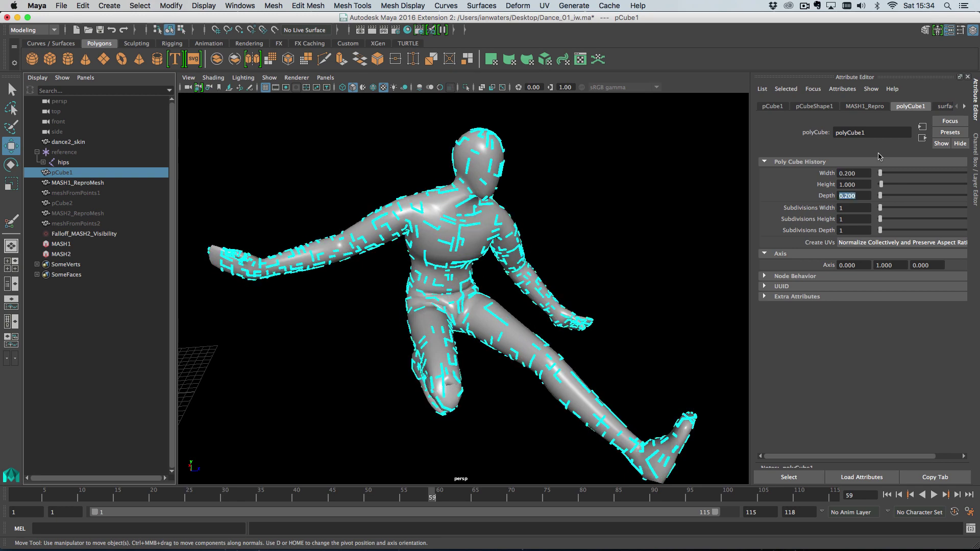
Hide the dancer's body mesh, then play and scrub to check the cubes
right_click_drag(523, 276, 536, 297, "alt")
left_click_drag(536, 296, 487, 244, "alt")
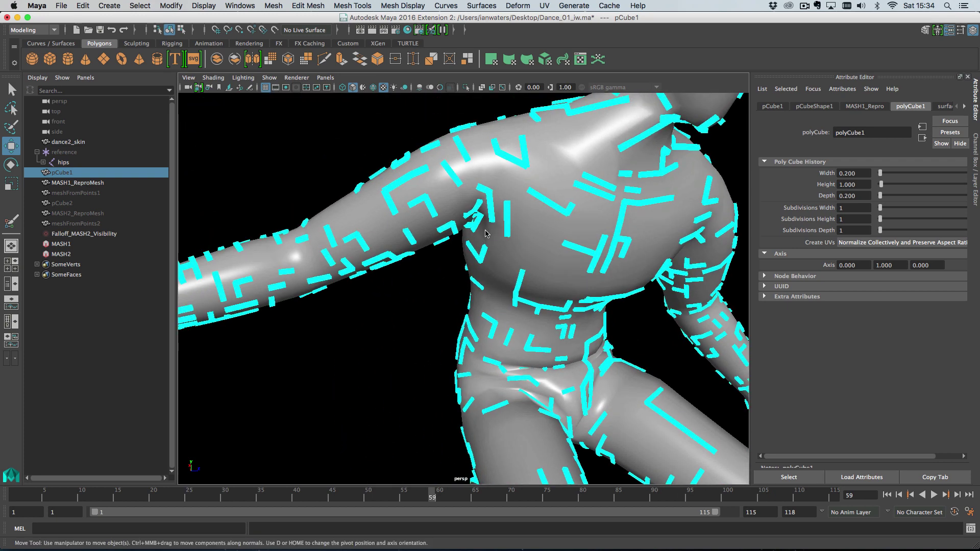
left_click(549, 227)
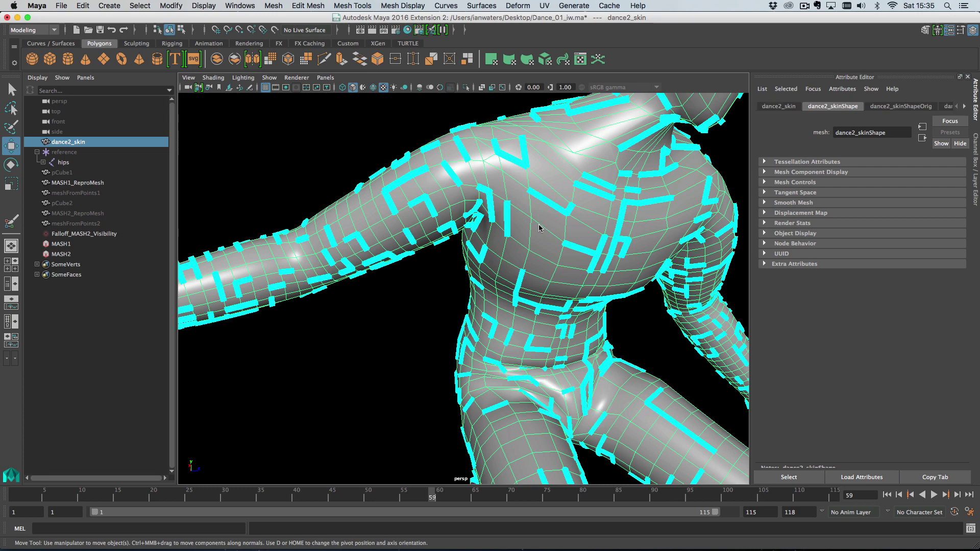
key("ctrl+h")
scroll(526, 265, "down", 8)
key("alt+v")
left_click_drag(511, 502, 432, 494)
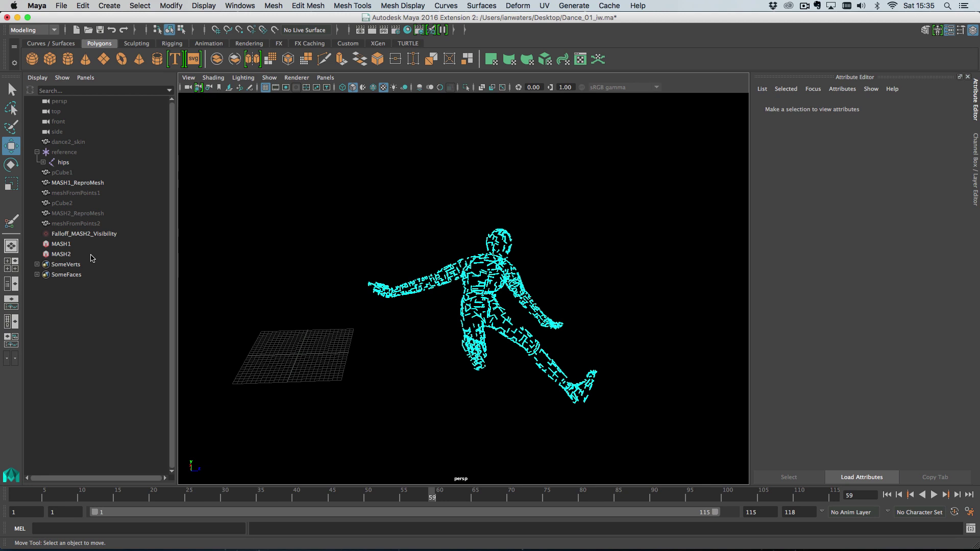
Break the dance2_skinShape connection on MASH1_Distribute's Input Mesh so it reads Not Connected
left_click(77, 244)
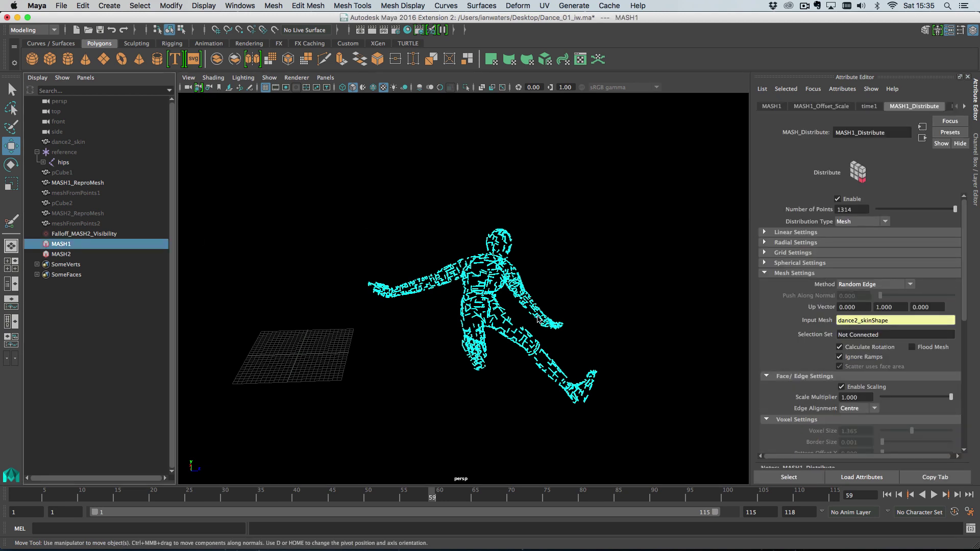
scroll(540, 327, "up", 2)
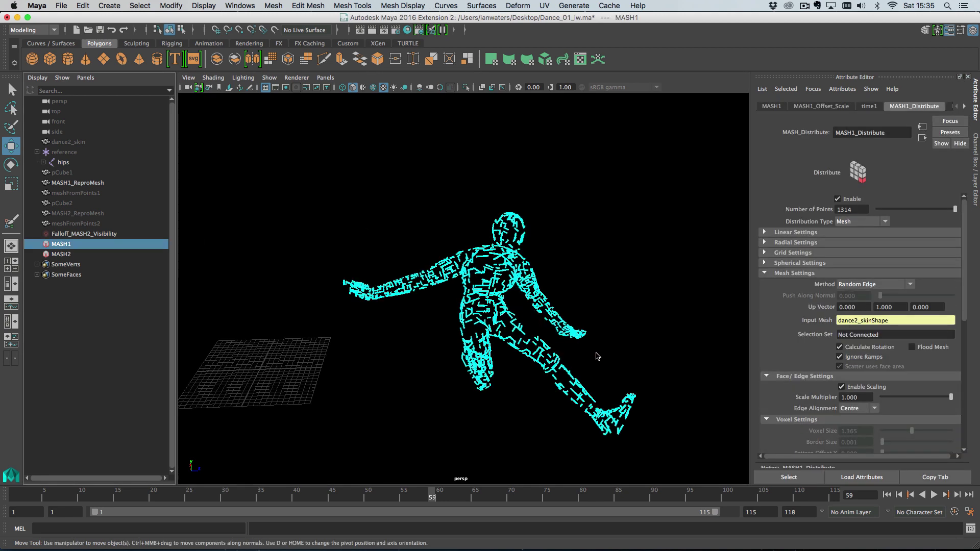
middle_click_drag(598, 357, 539, 329, "alt")
scroll(582, 306, "up", 2)
middle_click_drag(451, 295, 475, 335, "alt")
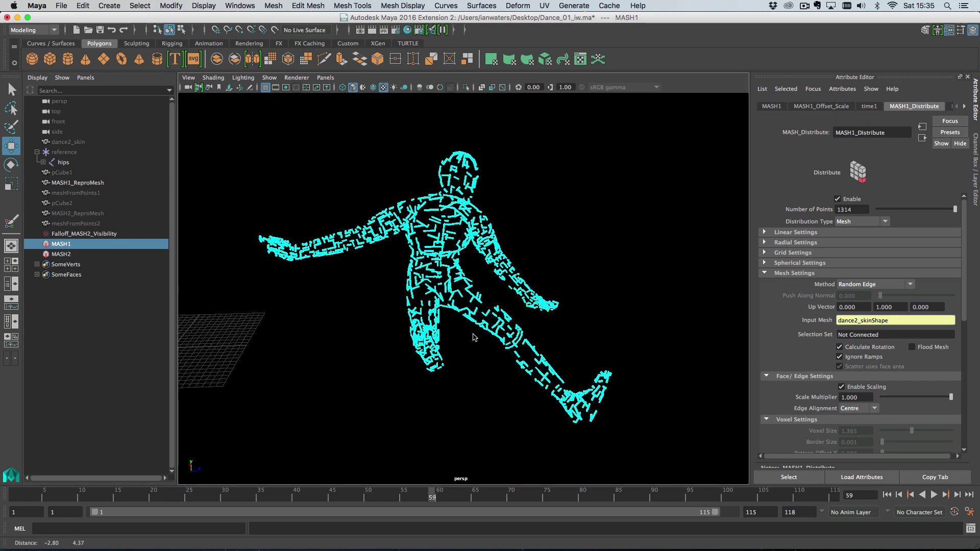
scroll(475, 336, "up", 2)
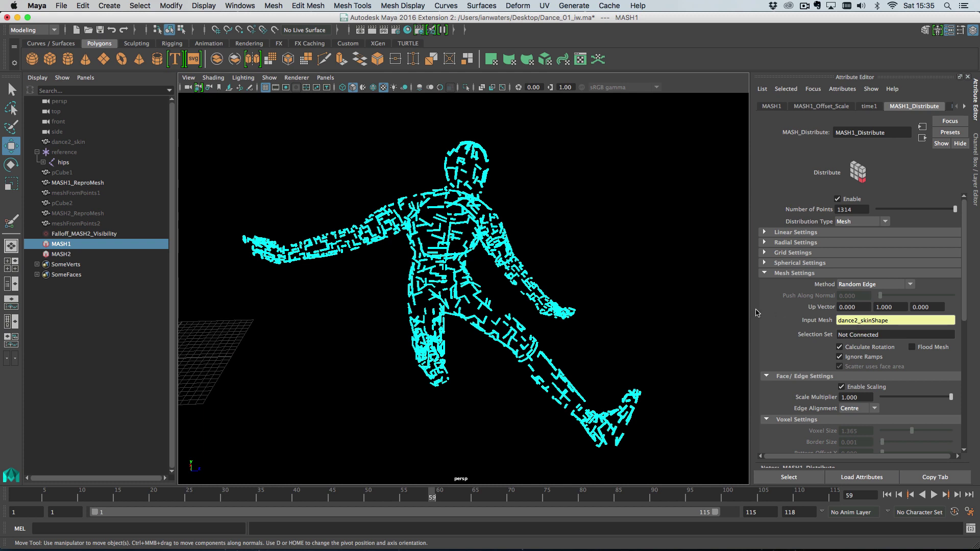
right_click(865, 321)
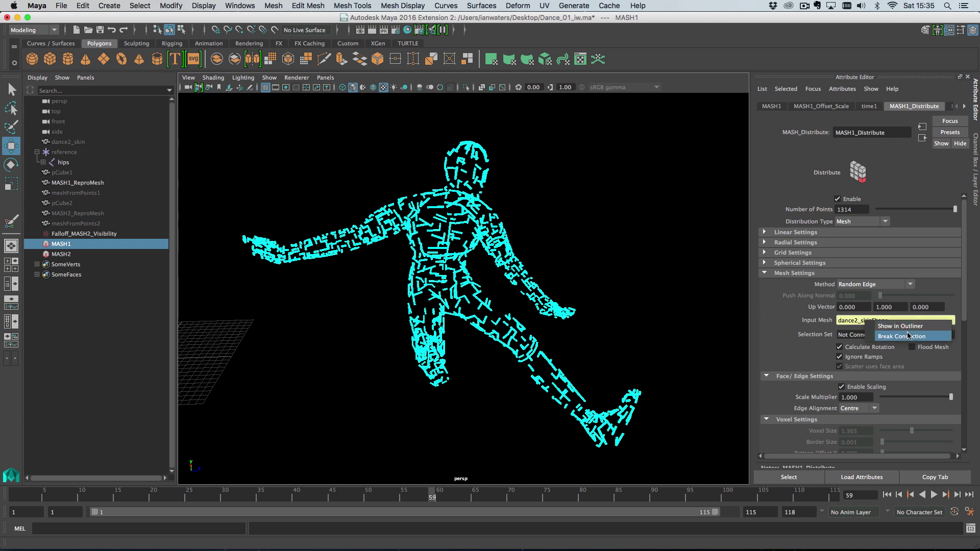
left_click(866, 323)
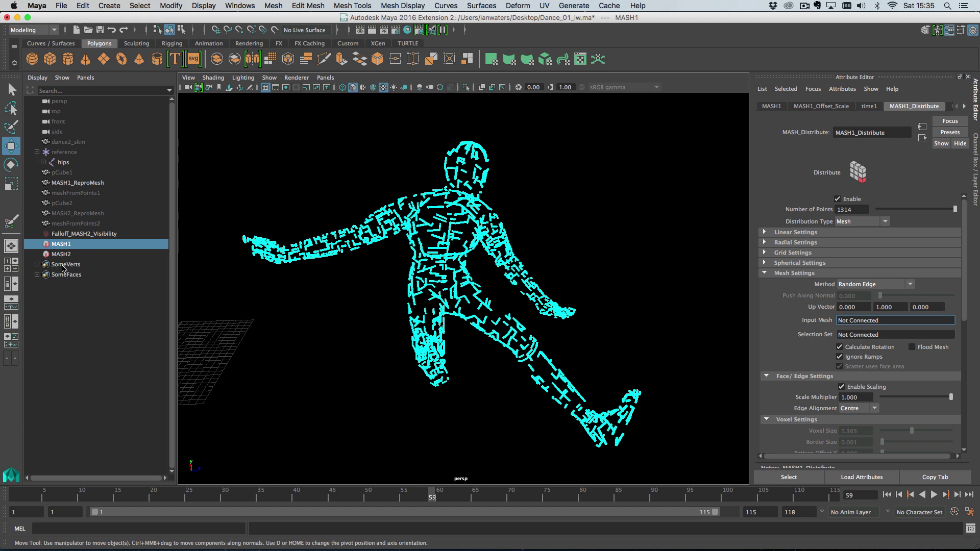
Assign the SomeVerts set to MASH1's Selection Set, set Number of Points to 31, and select the set's vertices
middle_click_drag(62, 266, 877, 337)
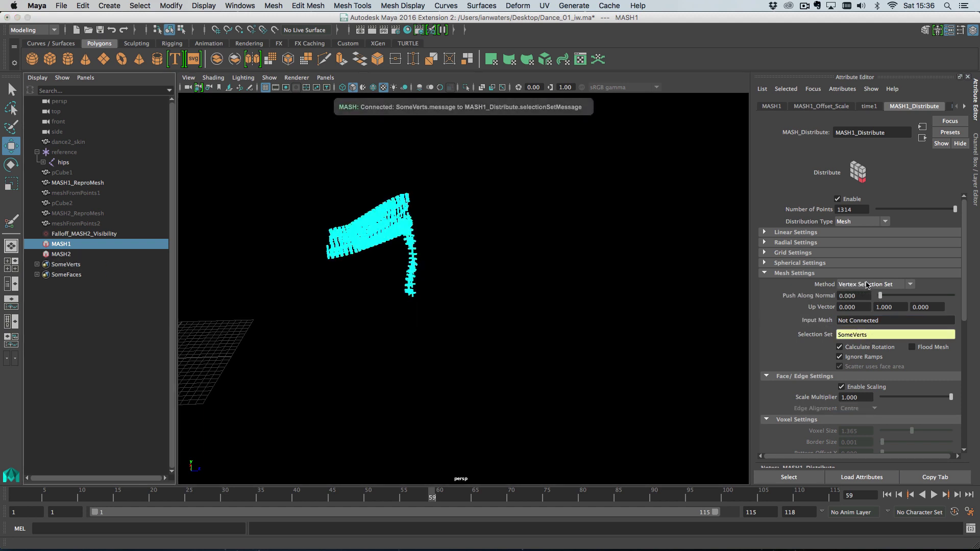
left_click_drag(888, 212, 904, 211)
left_click(38, 265)
left_click(110, 273)
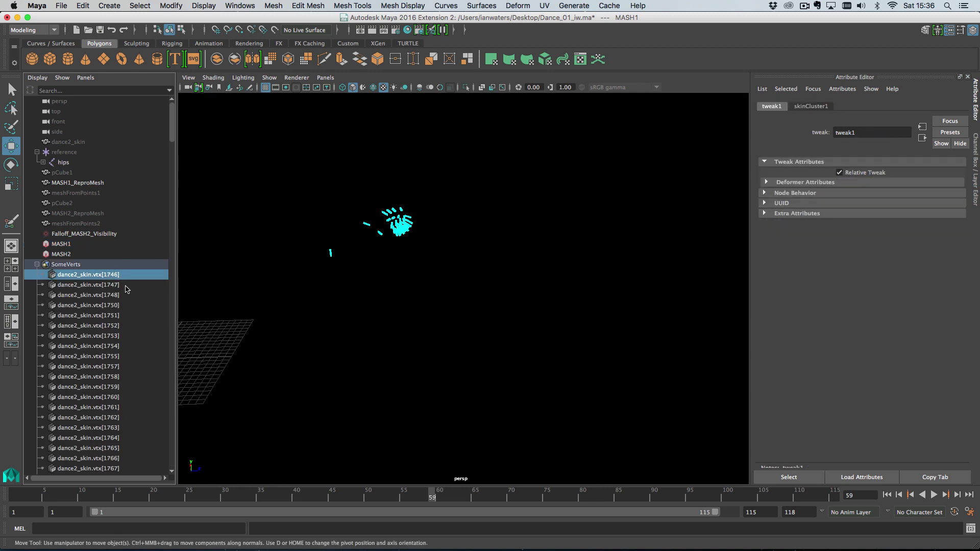
scroll(121, 321, "down", 10)
scroll(122, 388, "down", 15)
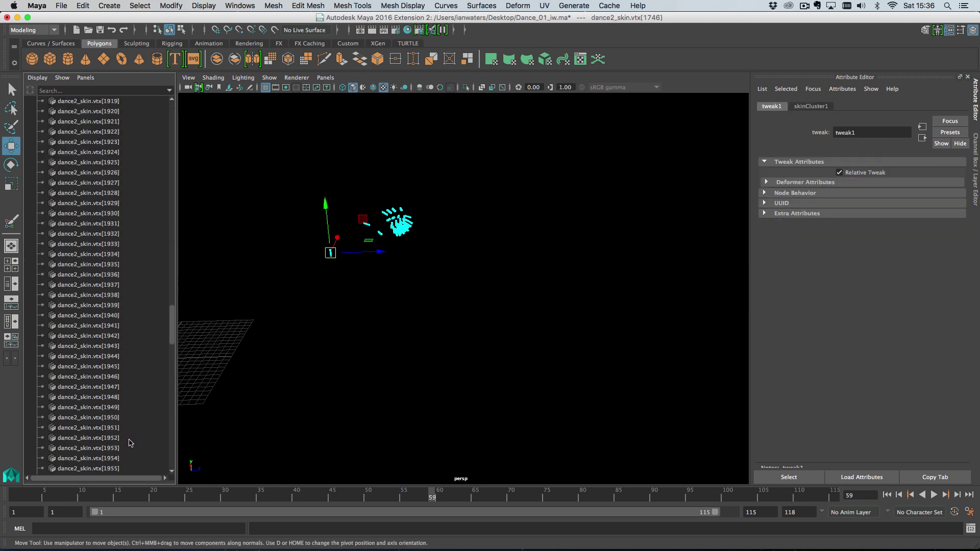
left_click(129, 439, "shift")
Inspect the SomeVerts vertices, reselect MASH1, and switch Flood Mesh off and back on
scroll(149, 227, "up", 15)
scroll(140, 183, "up", 5)
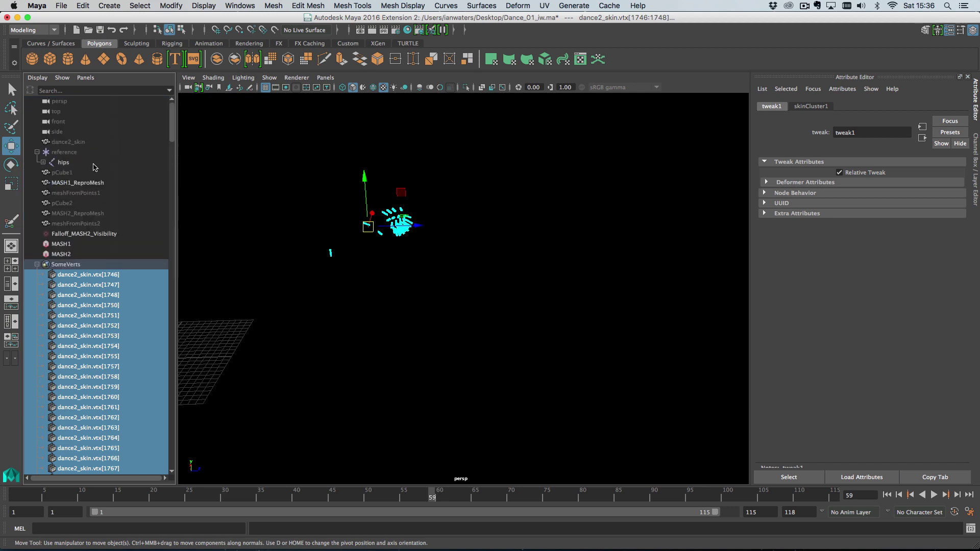
left_click_drag(388, 257, 352, 285, "alt")
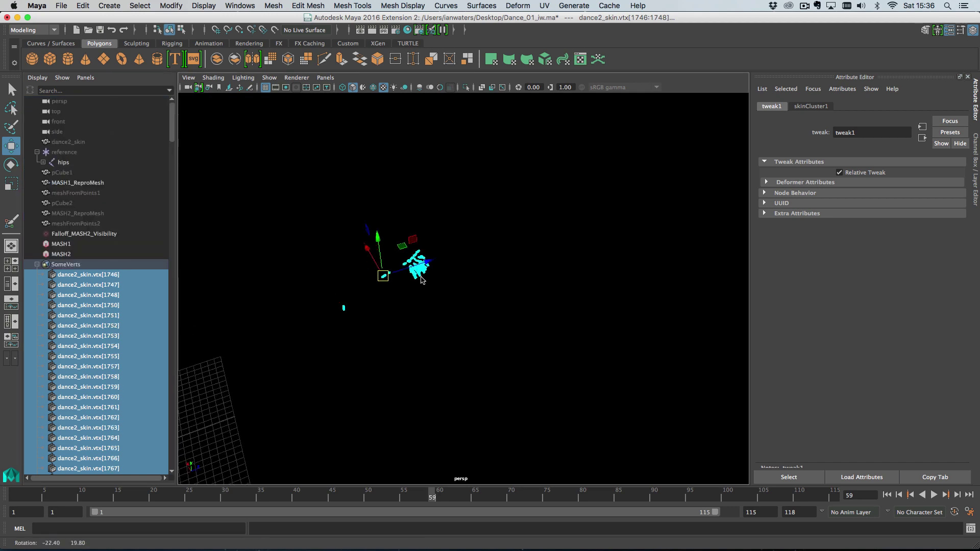
left_click(37, 264)
left_click(78, 244)
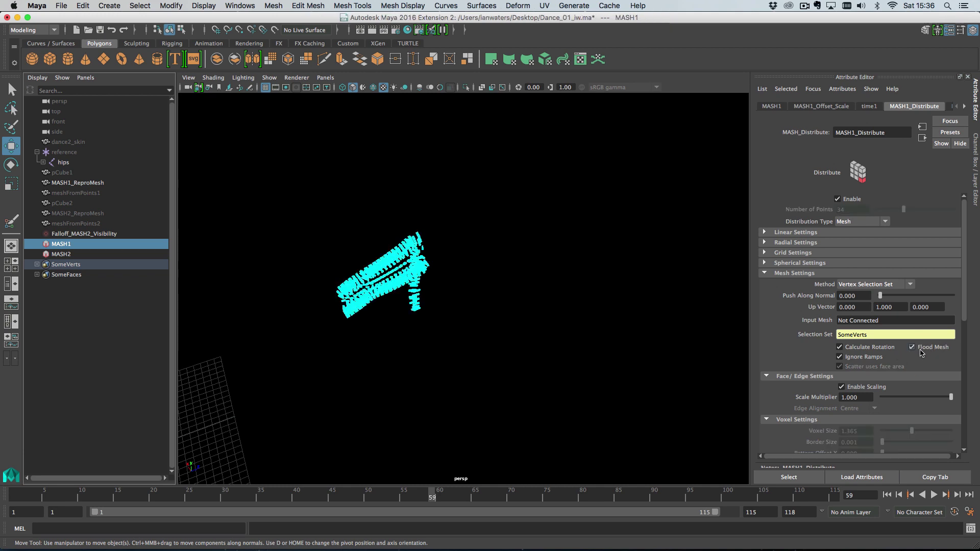
left_click(37, 264)
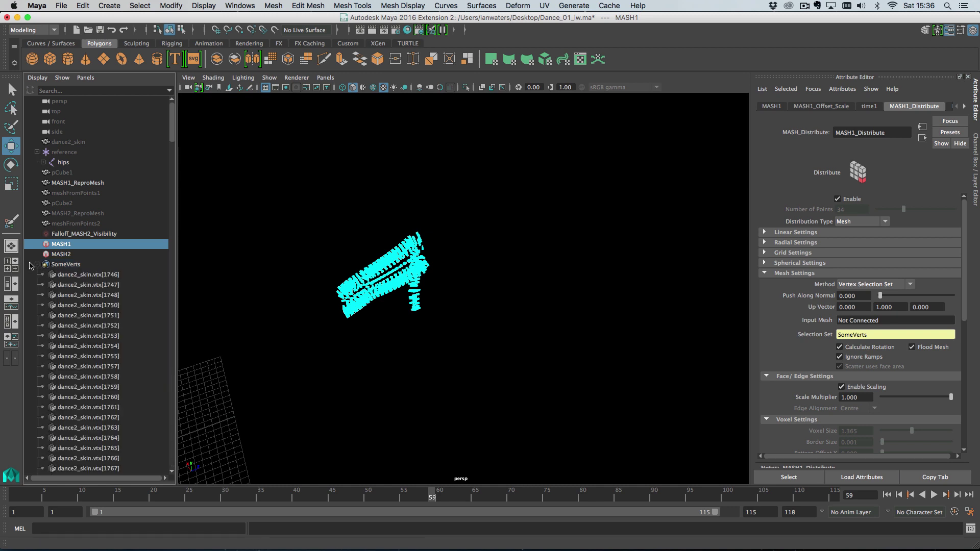
left_click(37, 265)
left_click(918, 348)
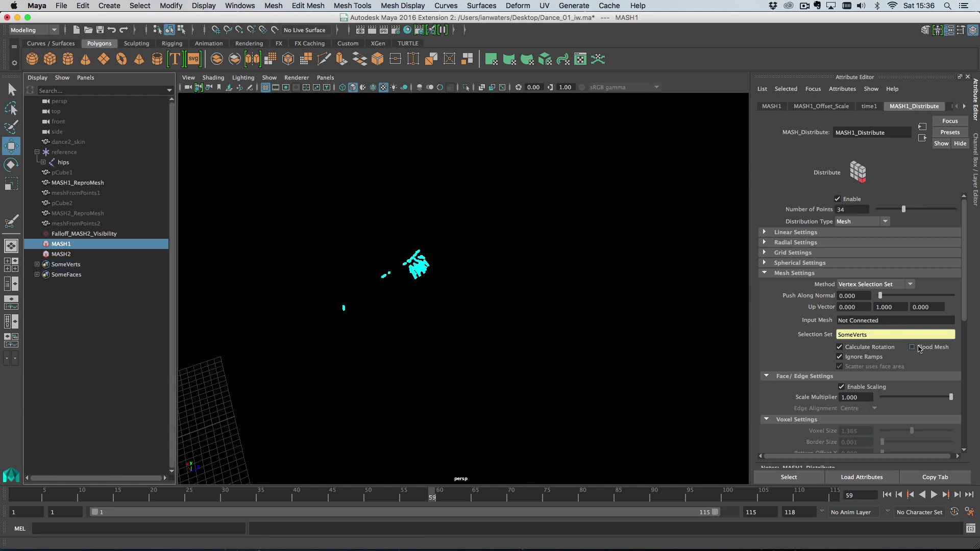
left_click(920, 348)
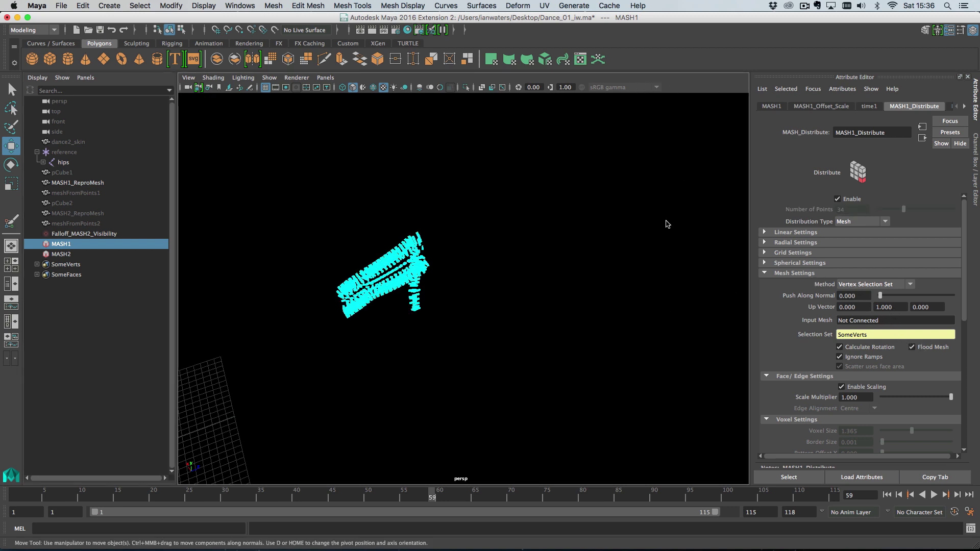
Replace the SomeVerts set with SomeFaces in MASH1's Selection Set field
left_click_drag(662, 223, 608, 258, "alt")
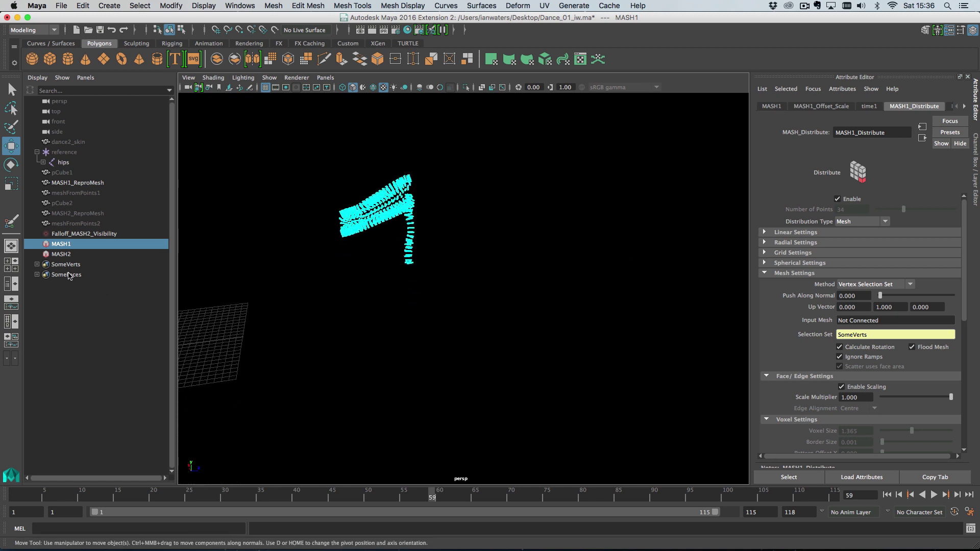
middle_click_drag(69, 276, 879, 338)
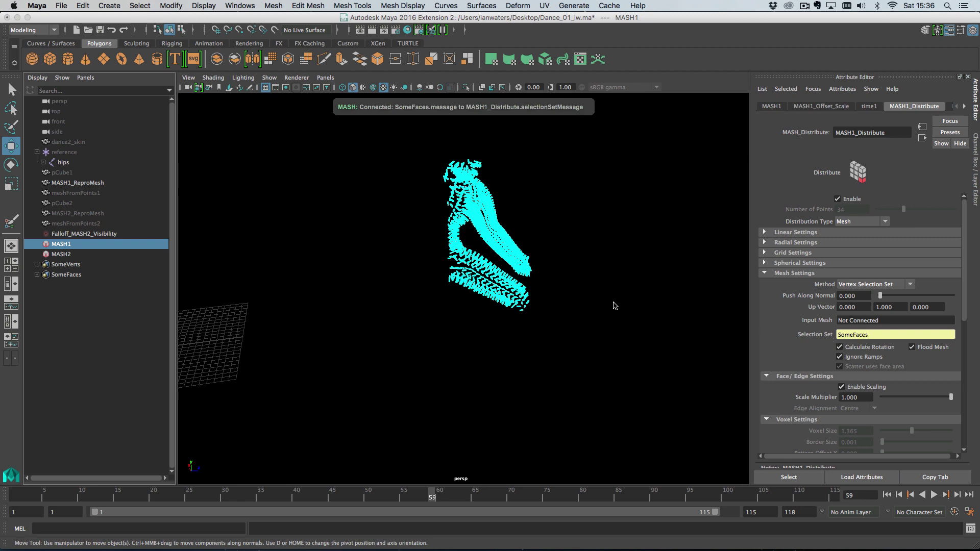
left_click_drag(596, 322, 539, 316, "alt")
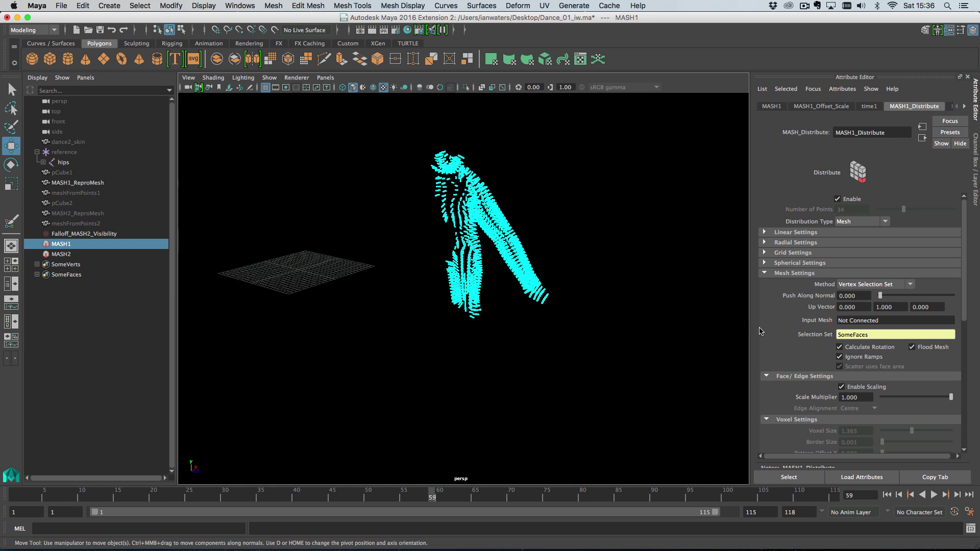
Turn Flood Mesh off, increase Number of Points, then re-enable Flood Mesh
left_click(930, 347)
left_click_drag(905, 211, 977, 214)
left_click(926, 350)
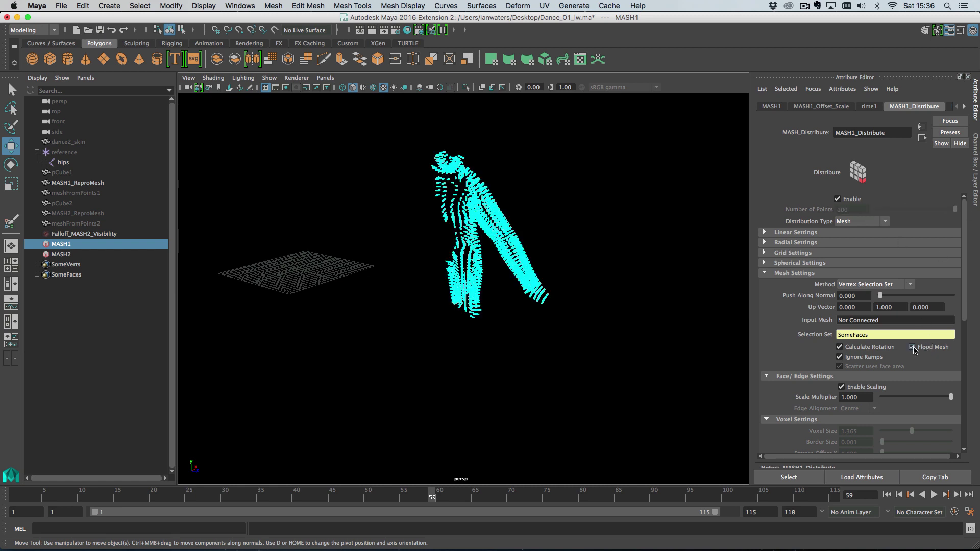